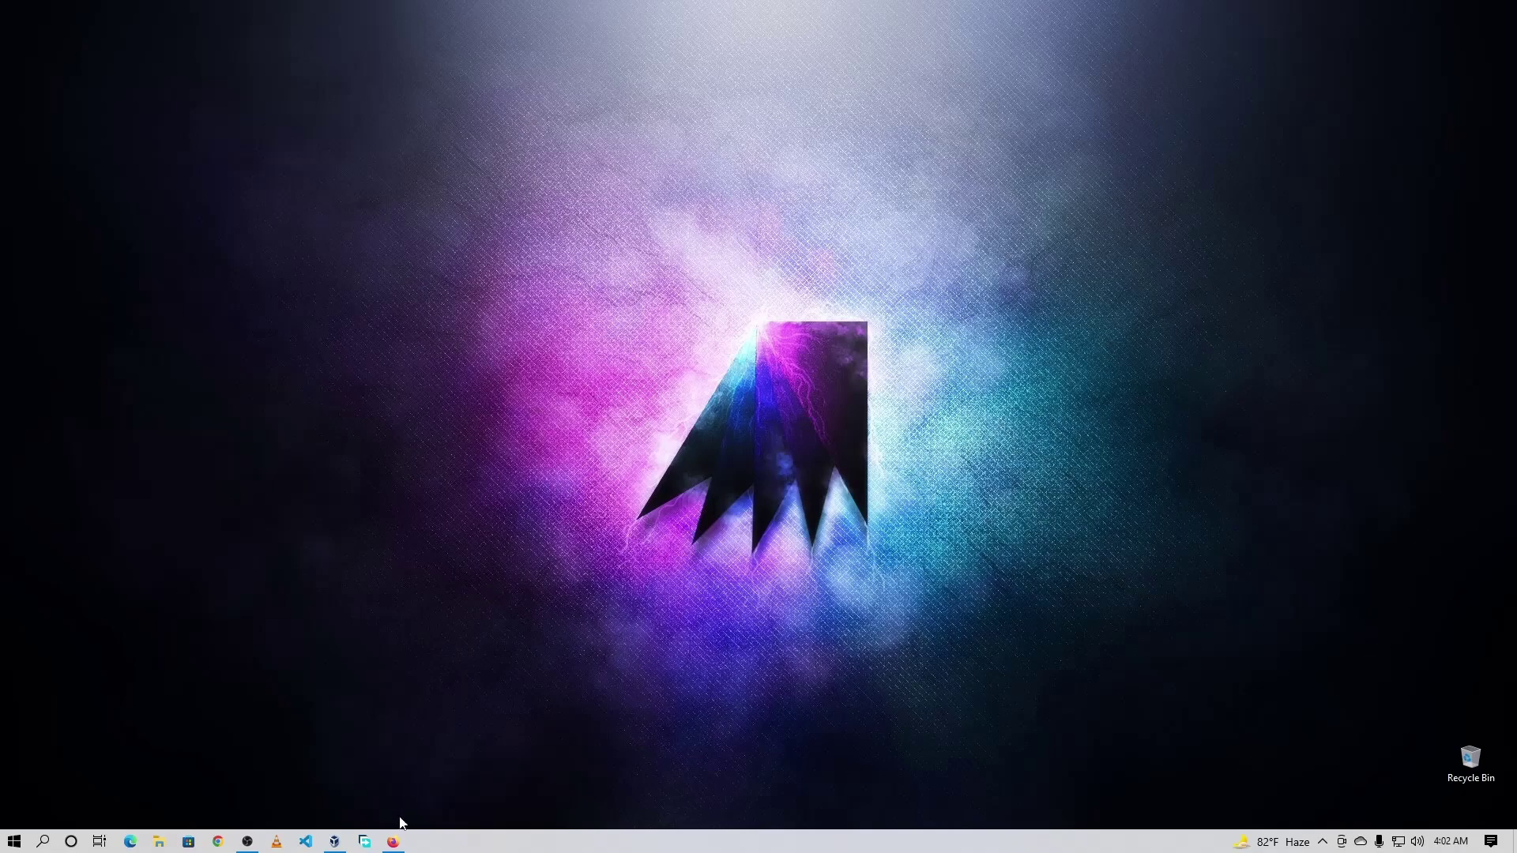
Step: Open Firefox, search Google for virtualbox, and open the Downloads page of the official VirtualBox website
click(393, 842)
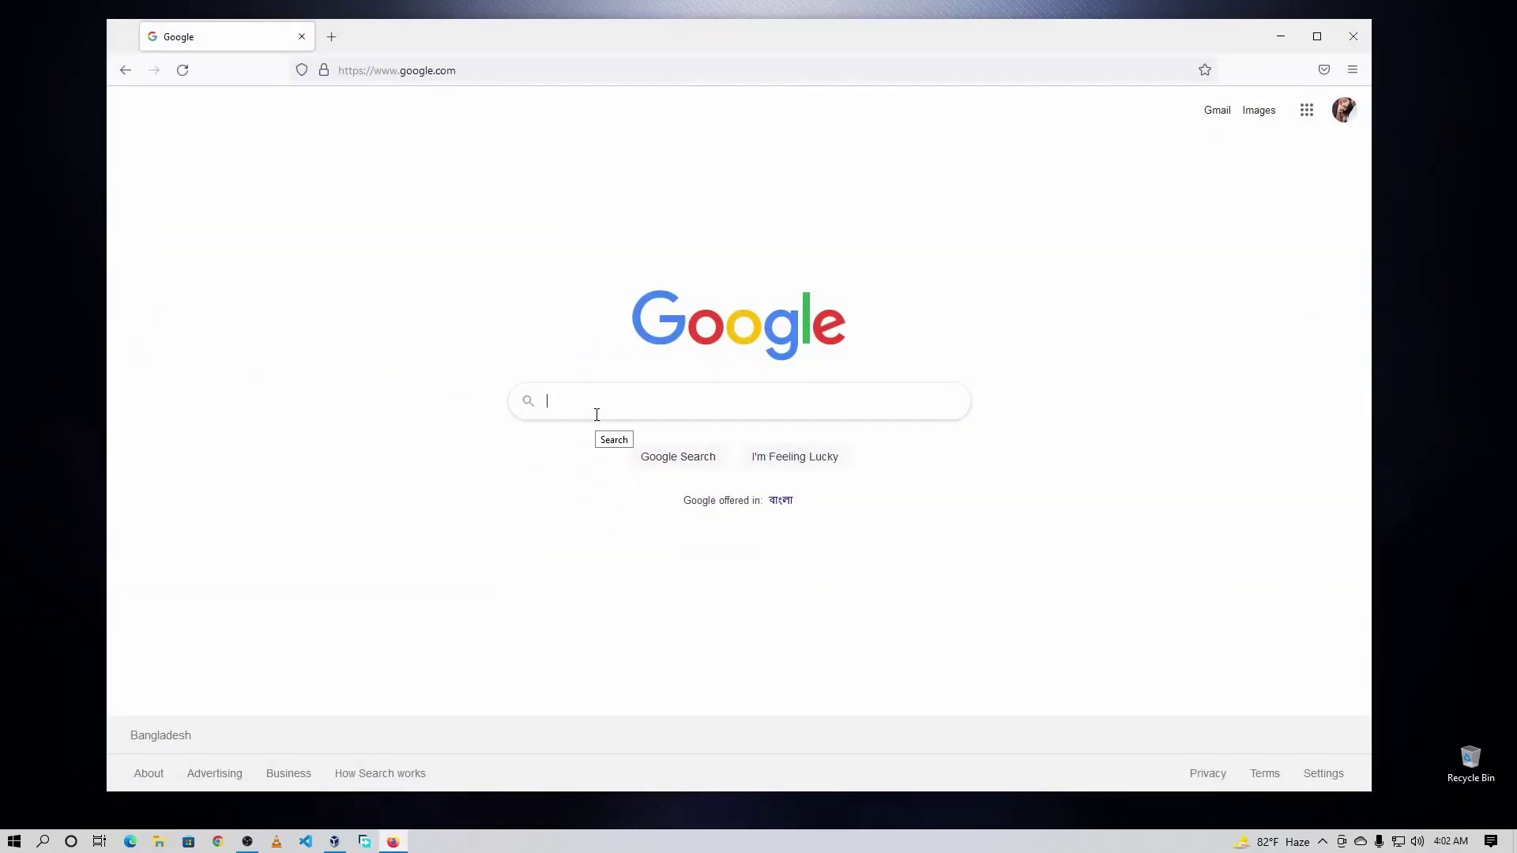
text(virtu)
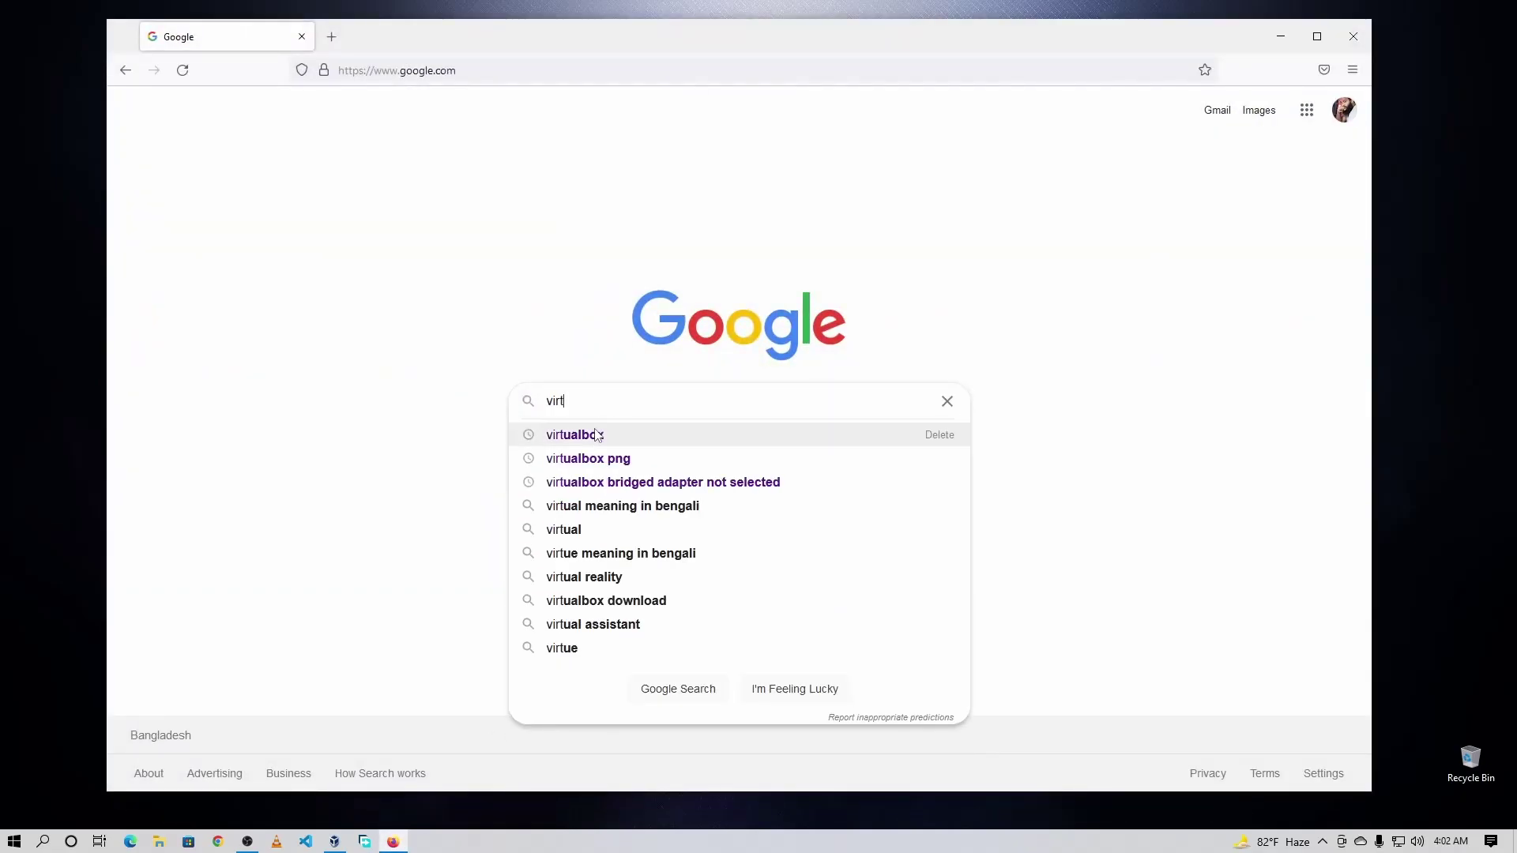
click(594, 437)
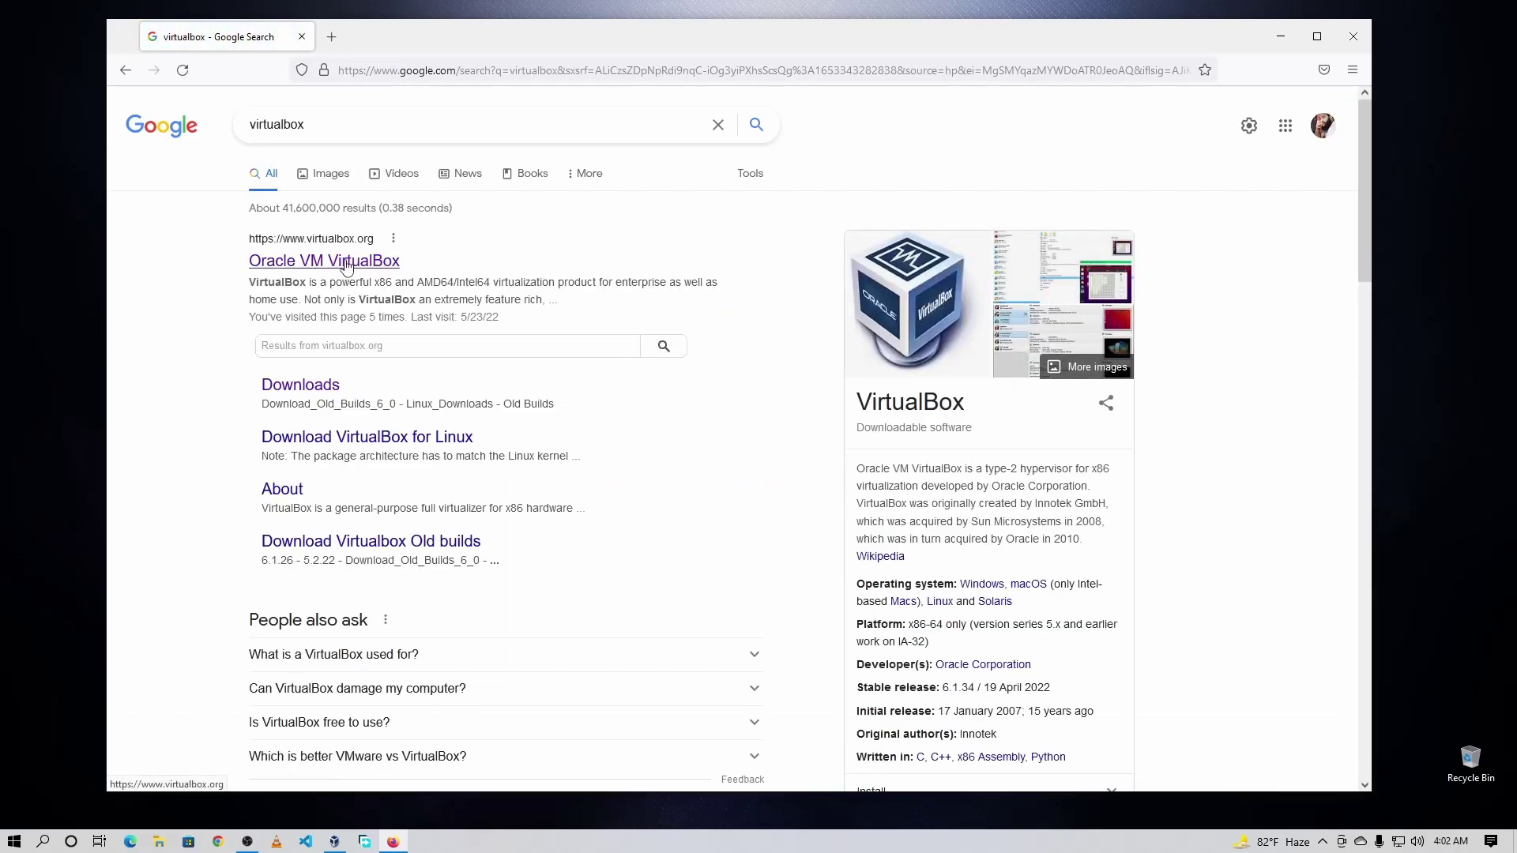
click(345, 267)
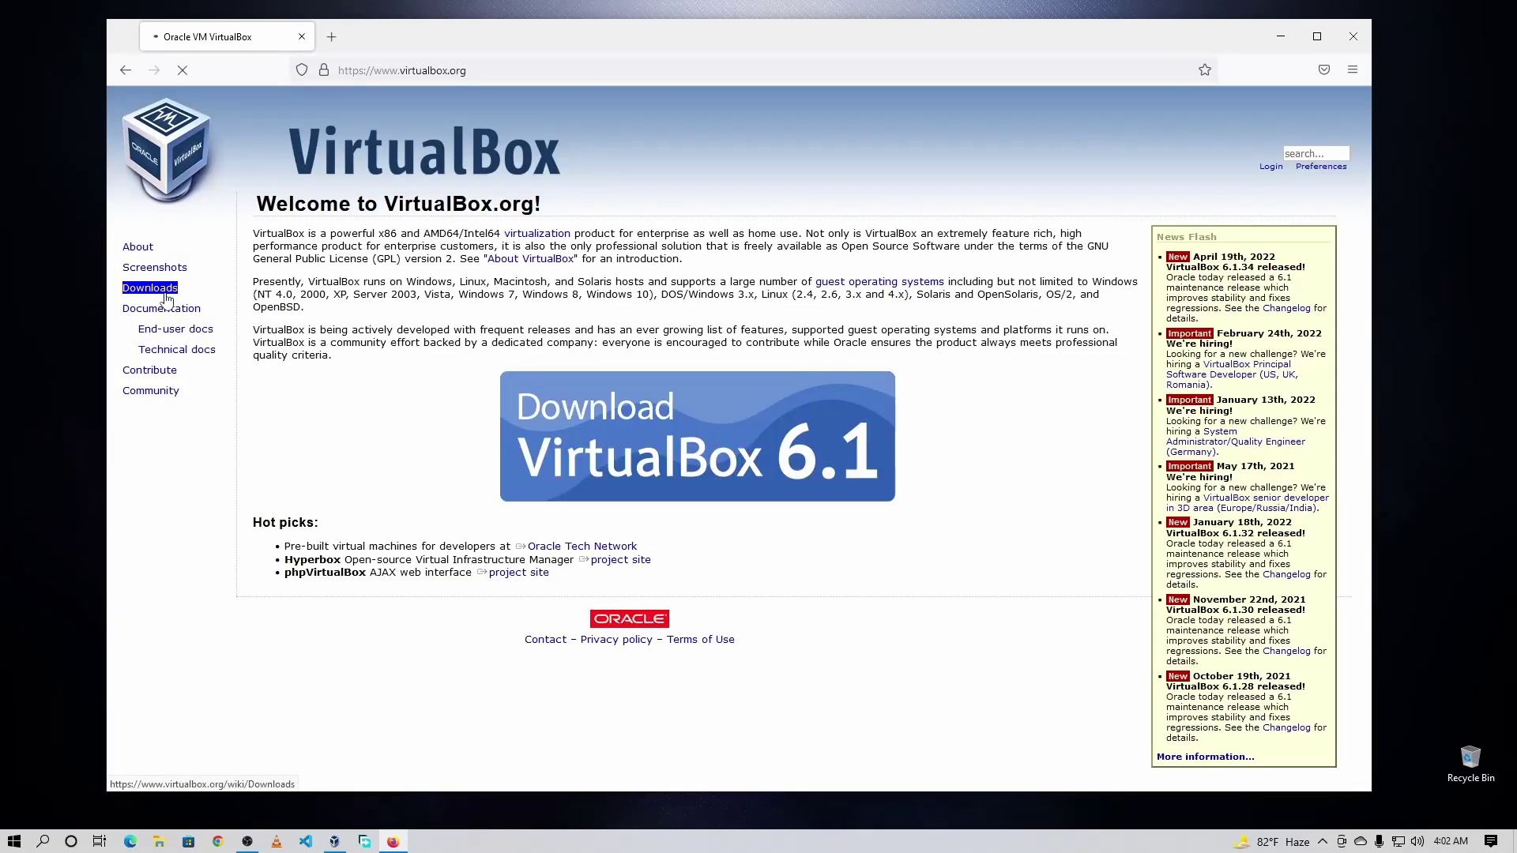
click(150, 289)
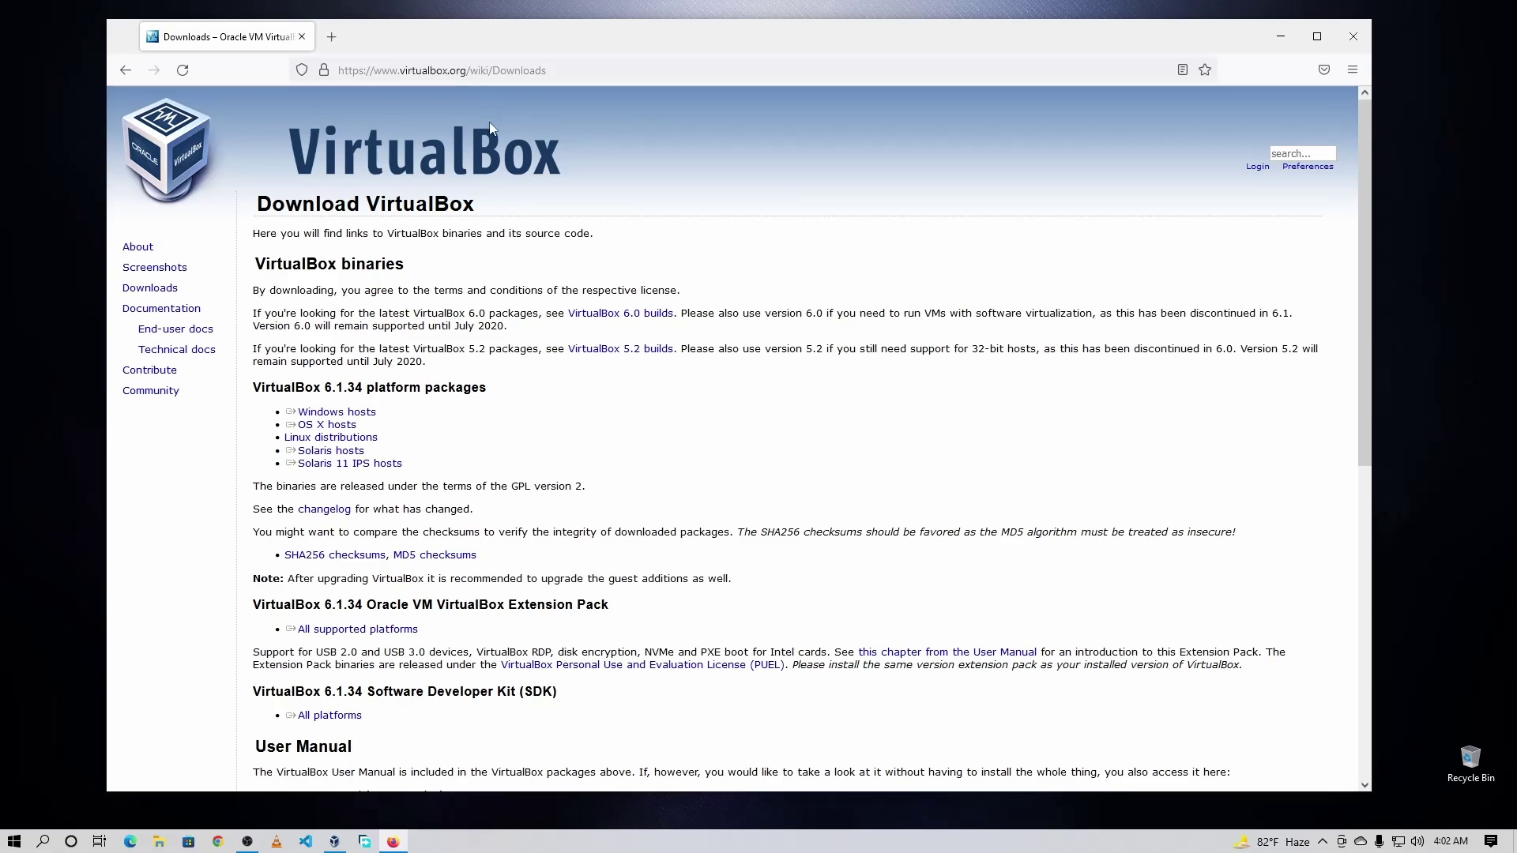
Step: Go to google.com, search for "windows 11 iso file download", and open Microsoft's Download Windows 11 page
click(468, 72)
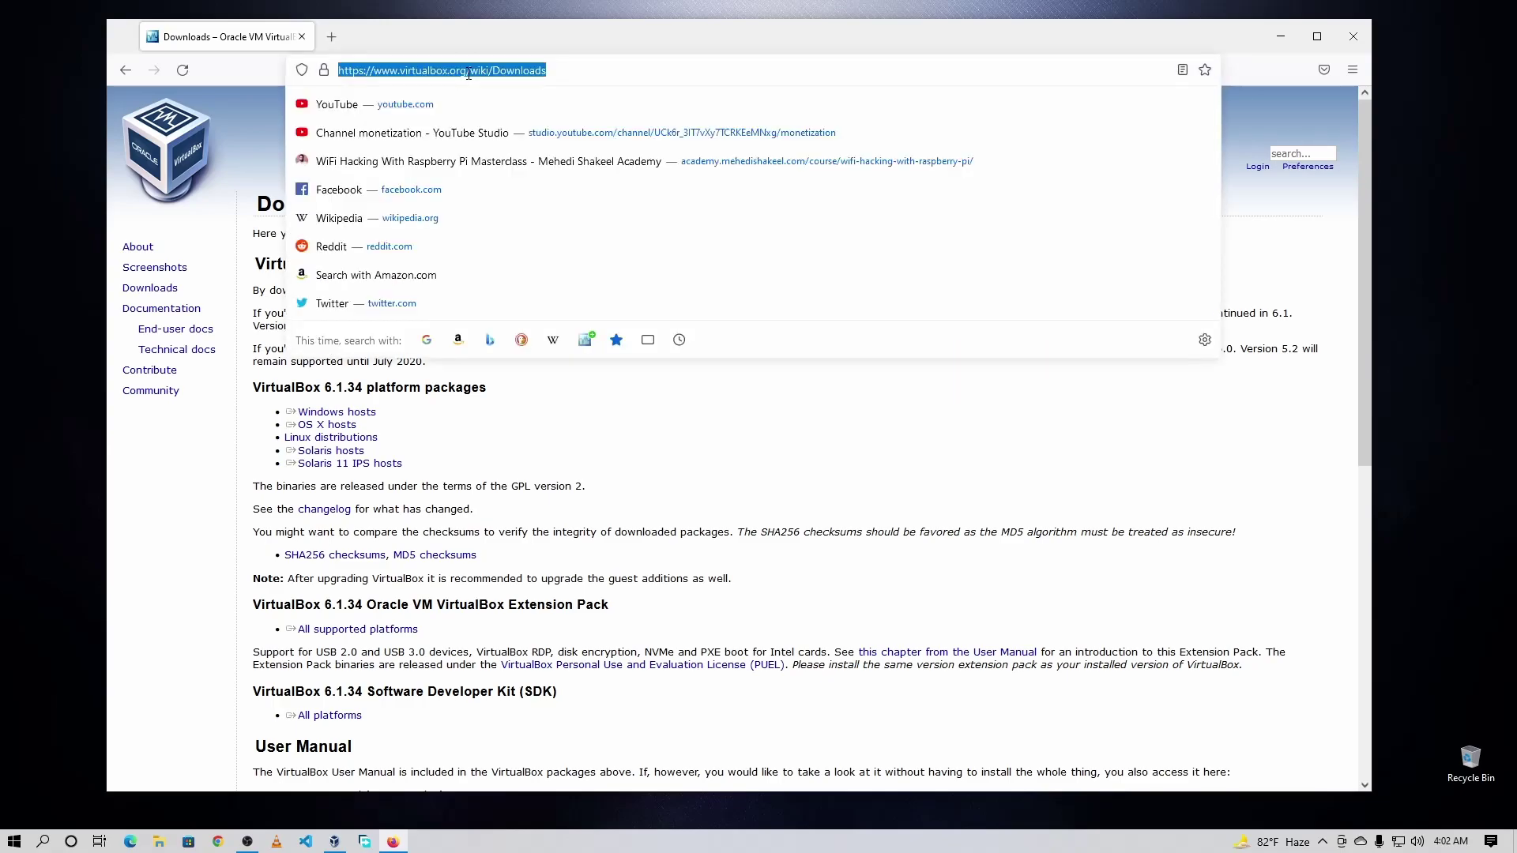
text(google.com/)
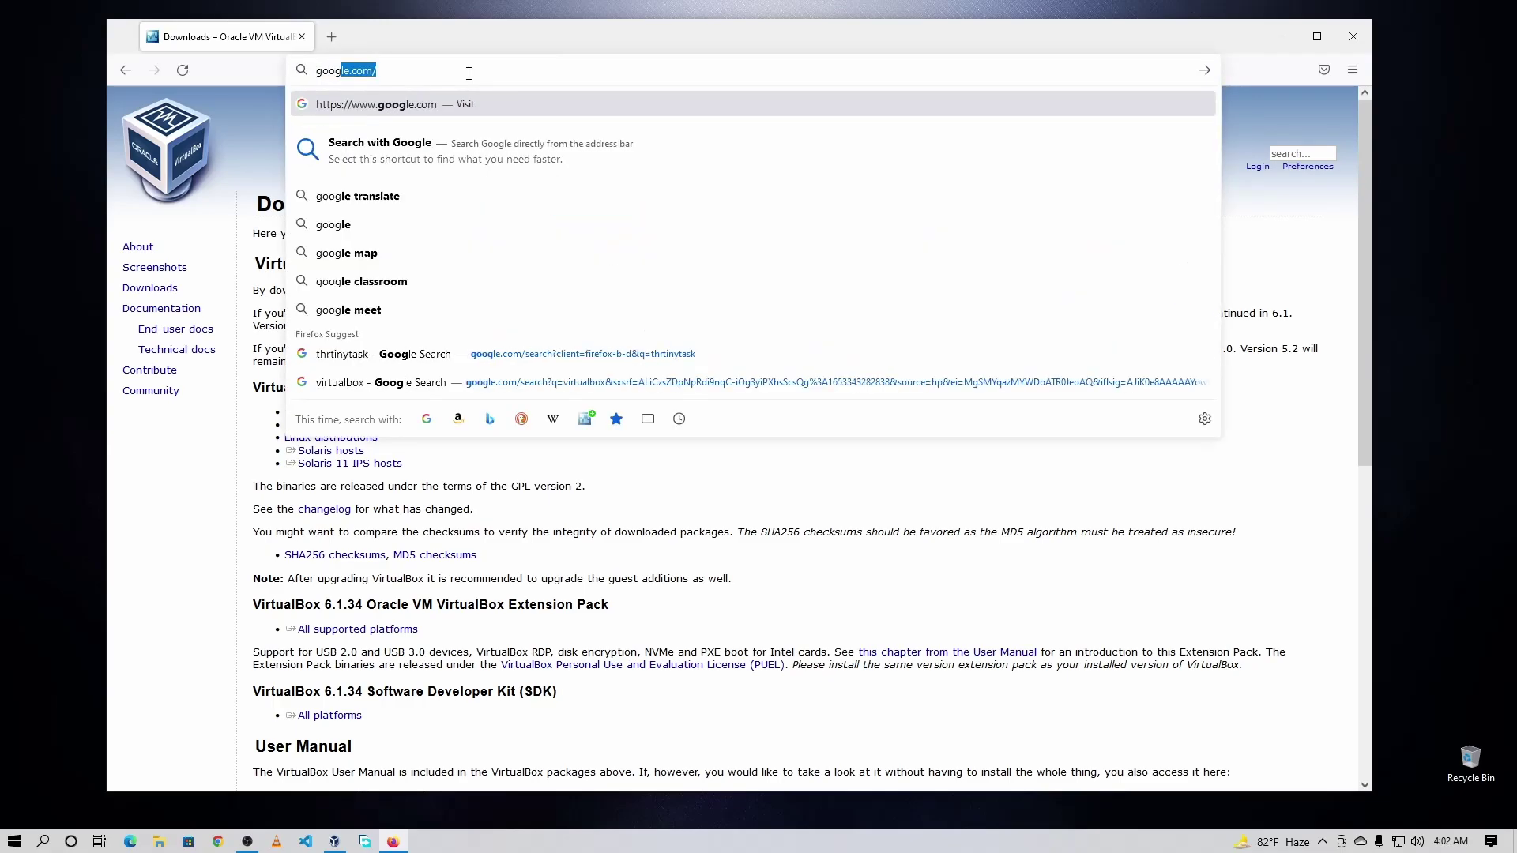
key(Return)
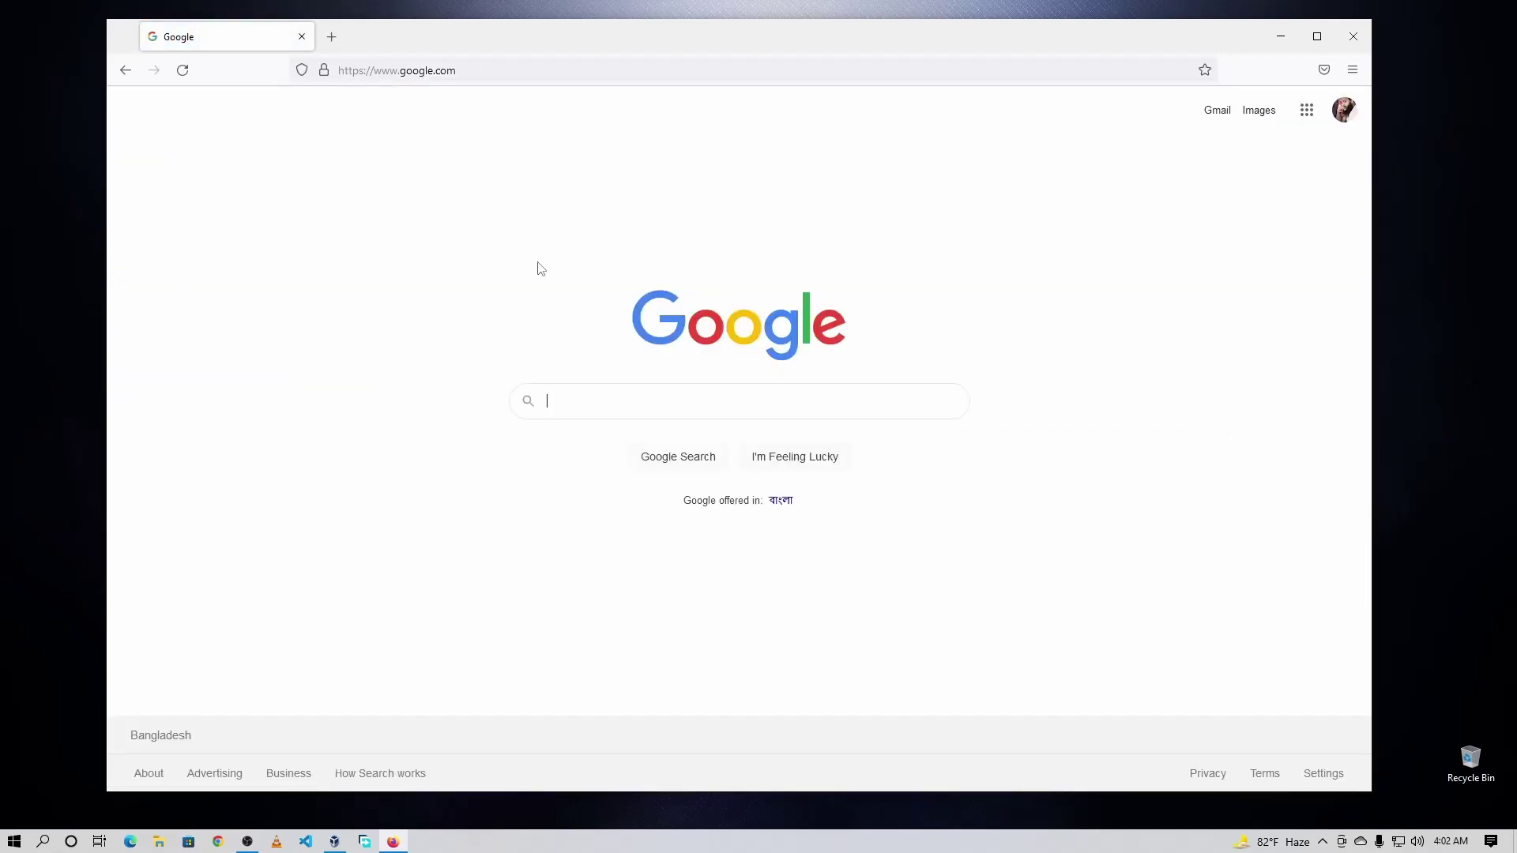
text(windows 11 iso file)
key(Down)
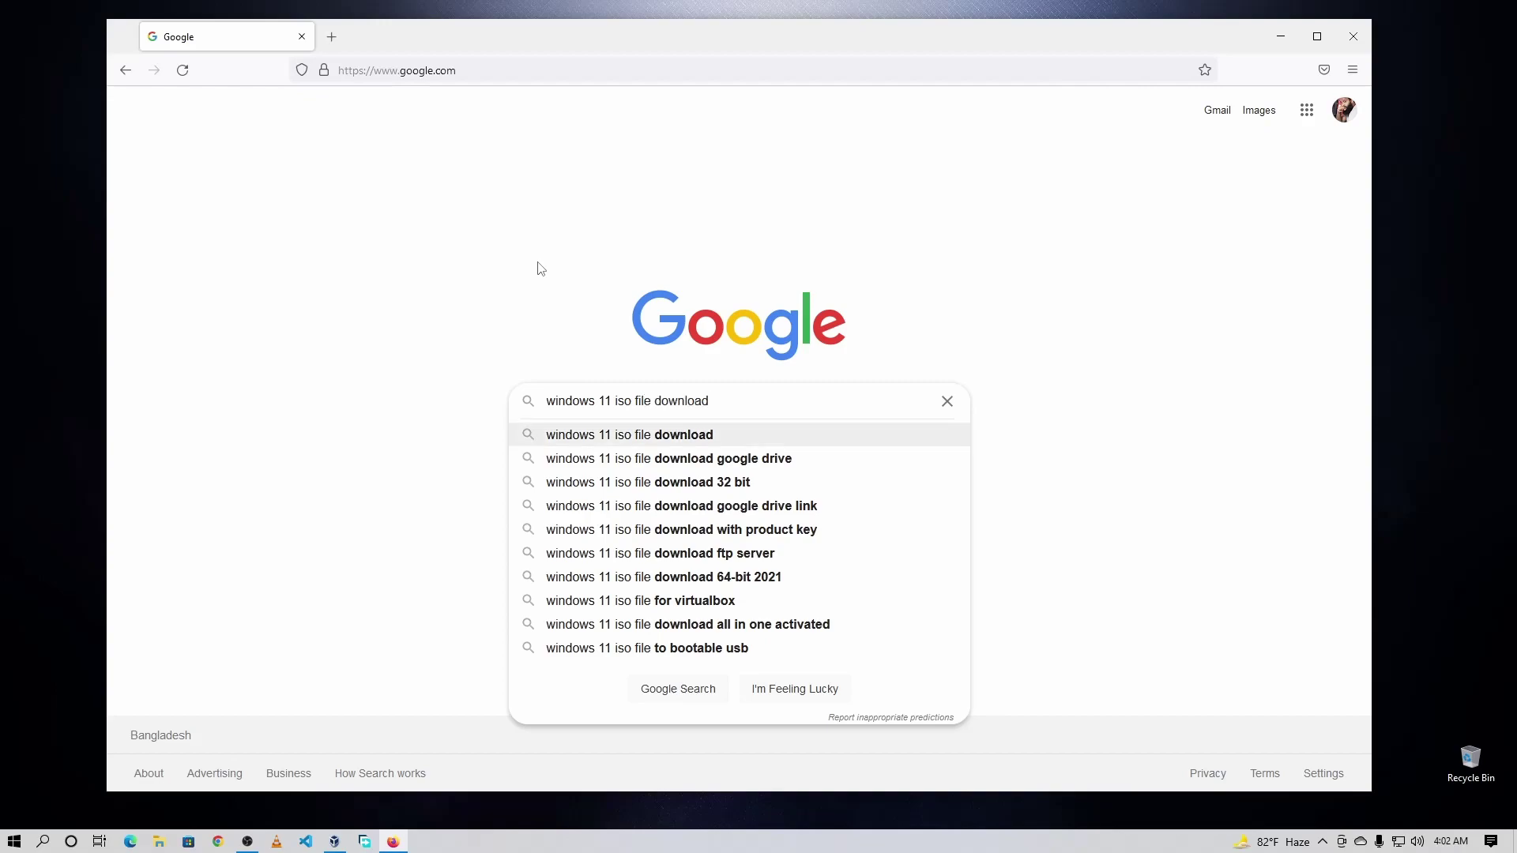
key(Return)
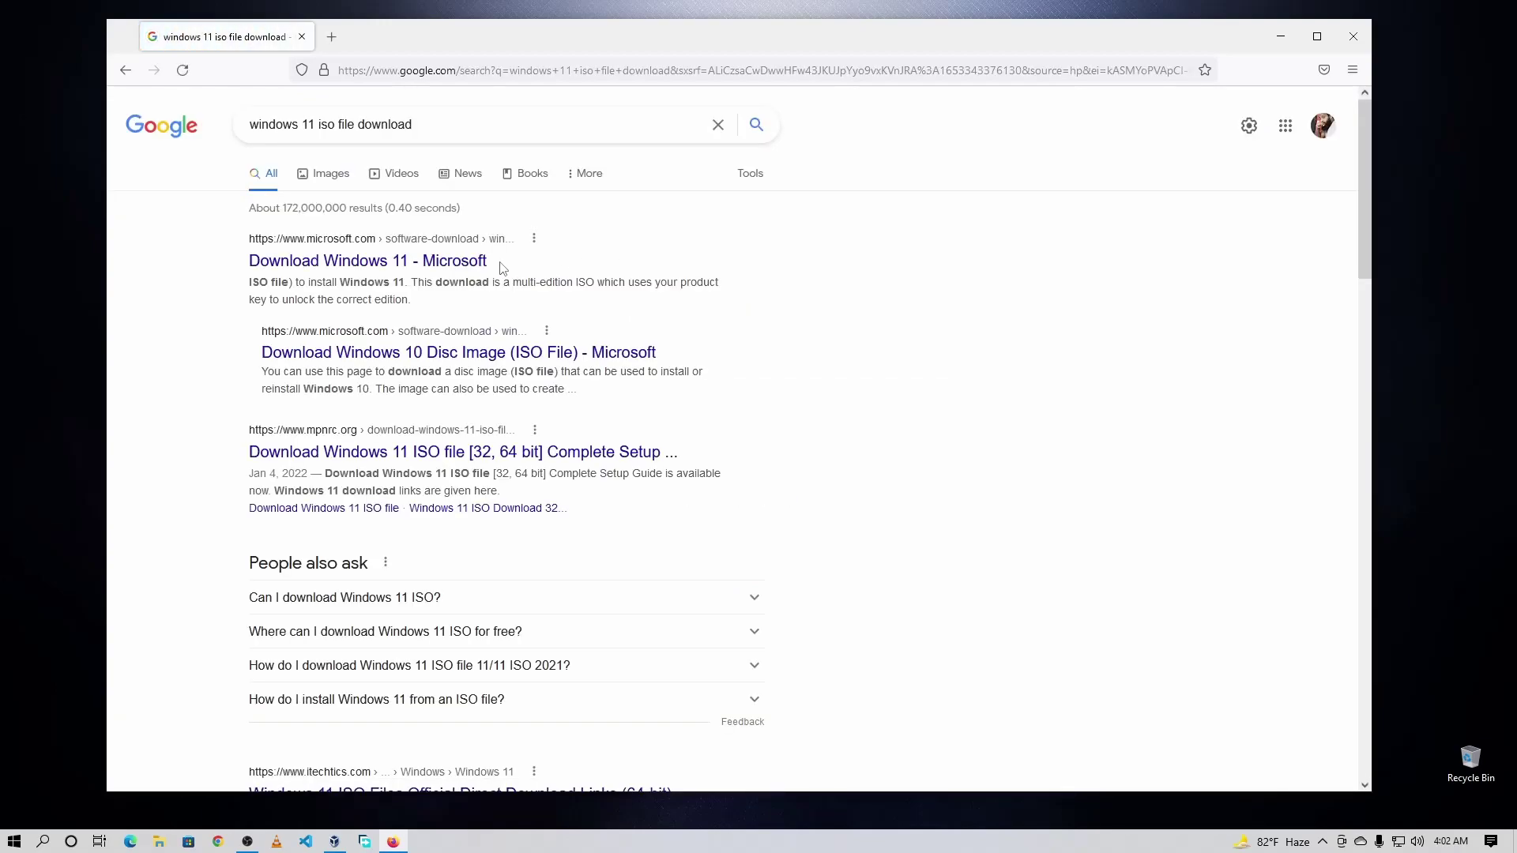
click(404, 269)
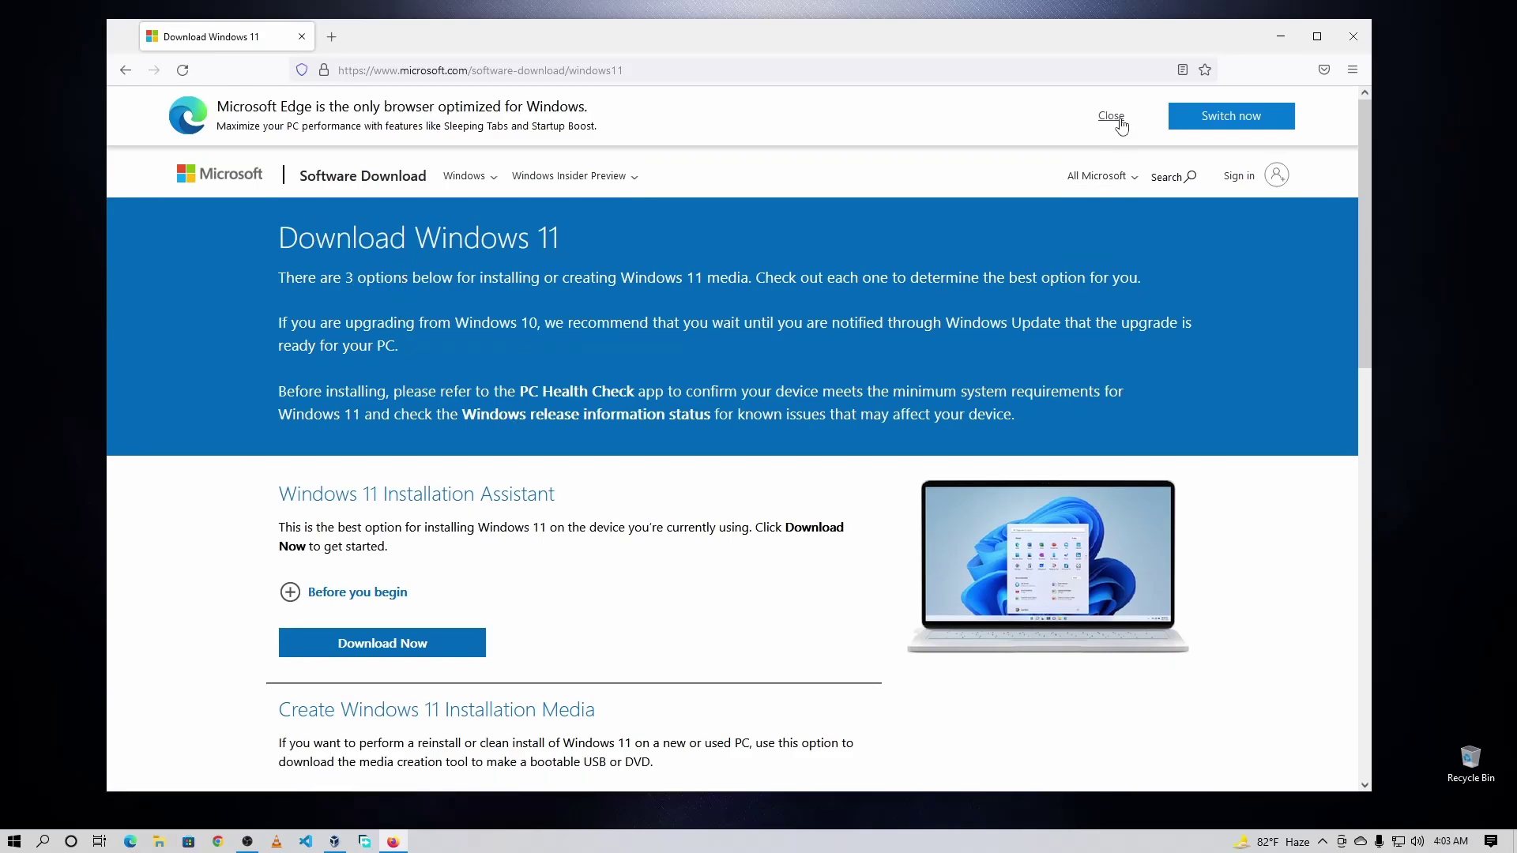
Step: Choose Windows 11 (multi-edition ISO) for the Windows 11 Disk Image (ISO) download and submit the selection
scroll(1053, 140, down, 2)
scroll(751, 392, down, 1)
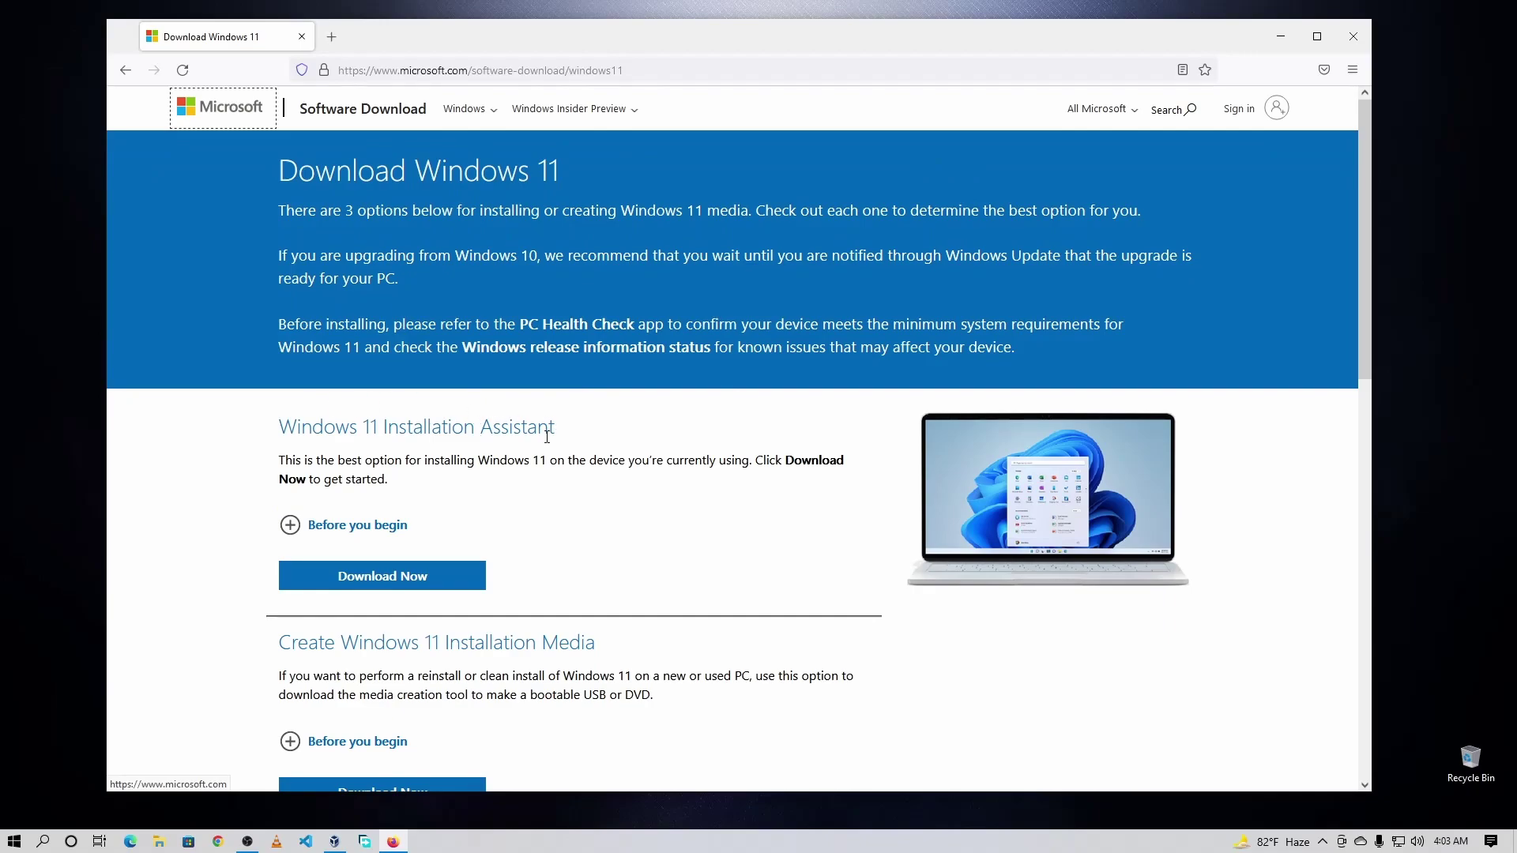
scroll(657, 441, down, 2)
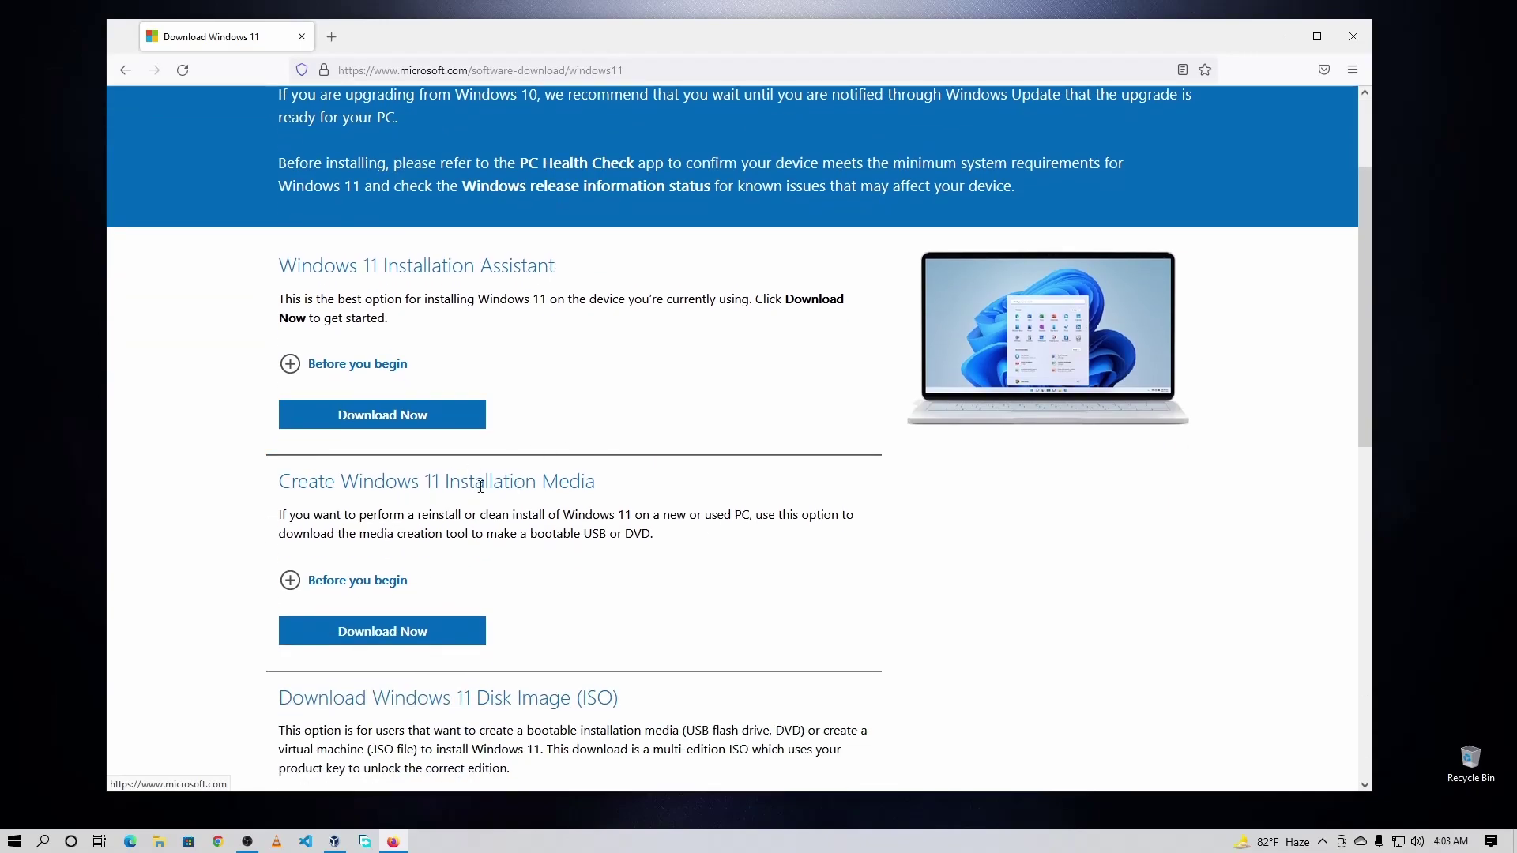
scroll(632, 497, down, 4)
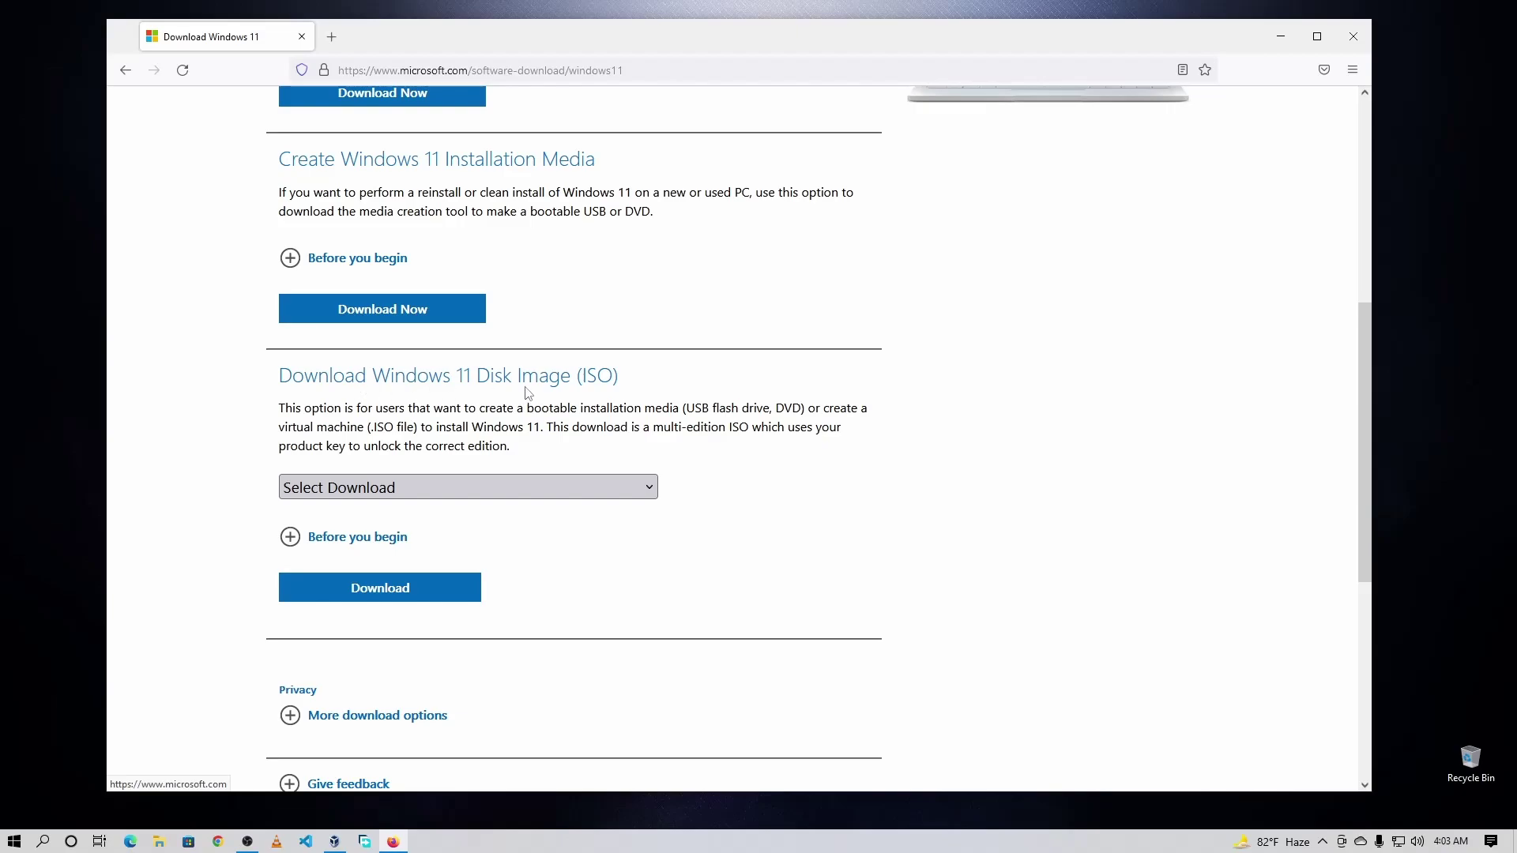
click(637, 495)
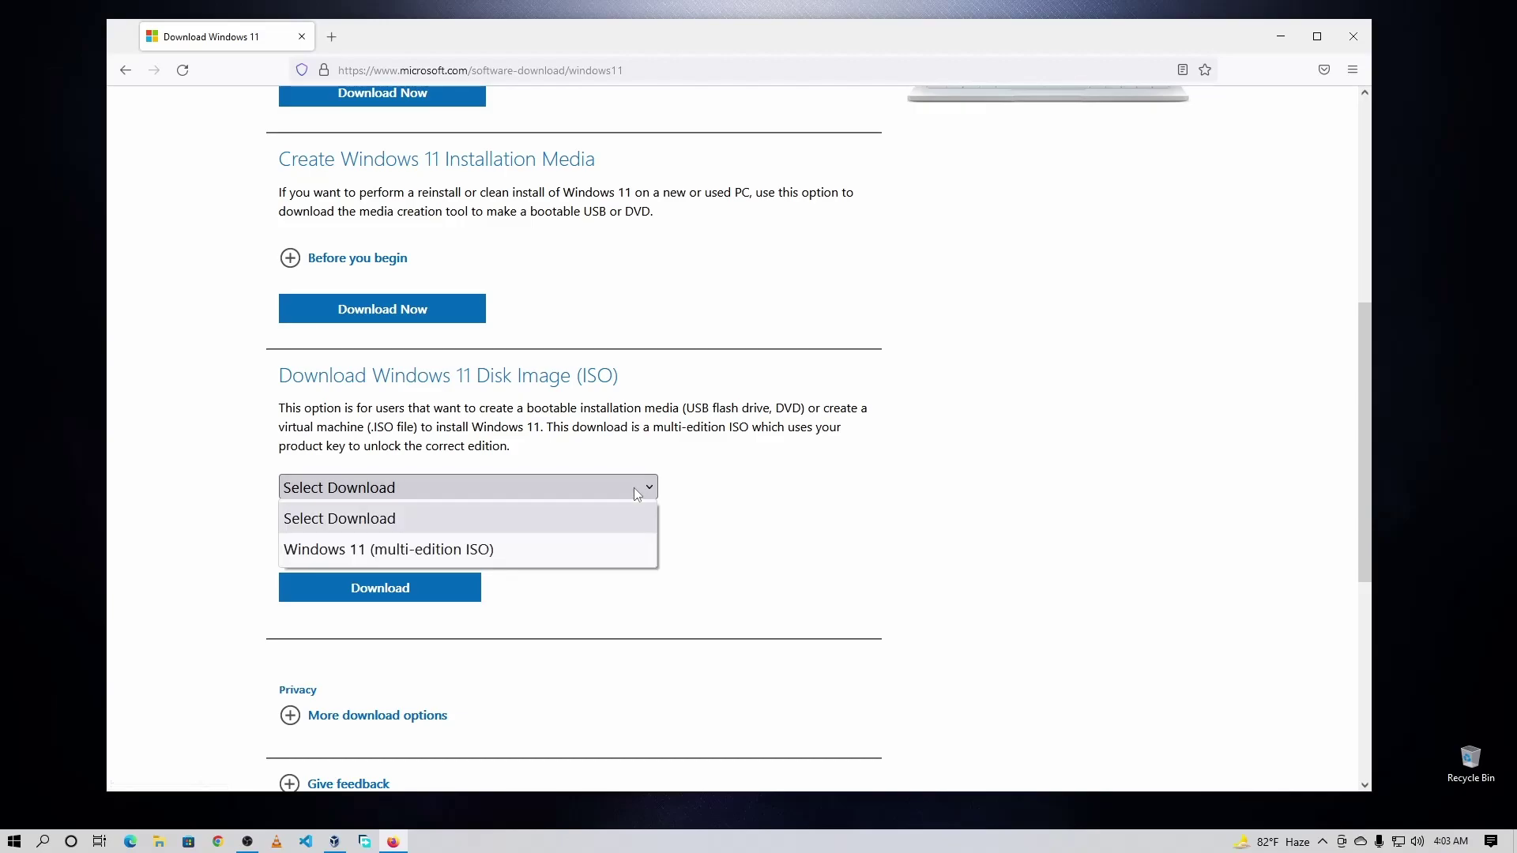
click(537, 549)
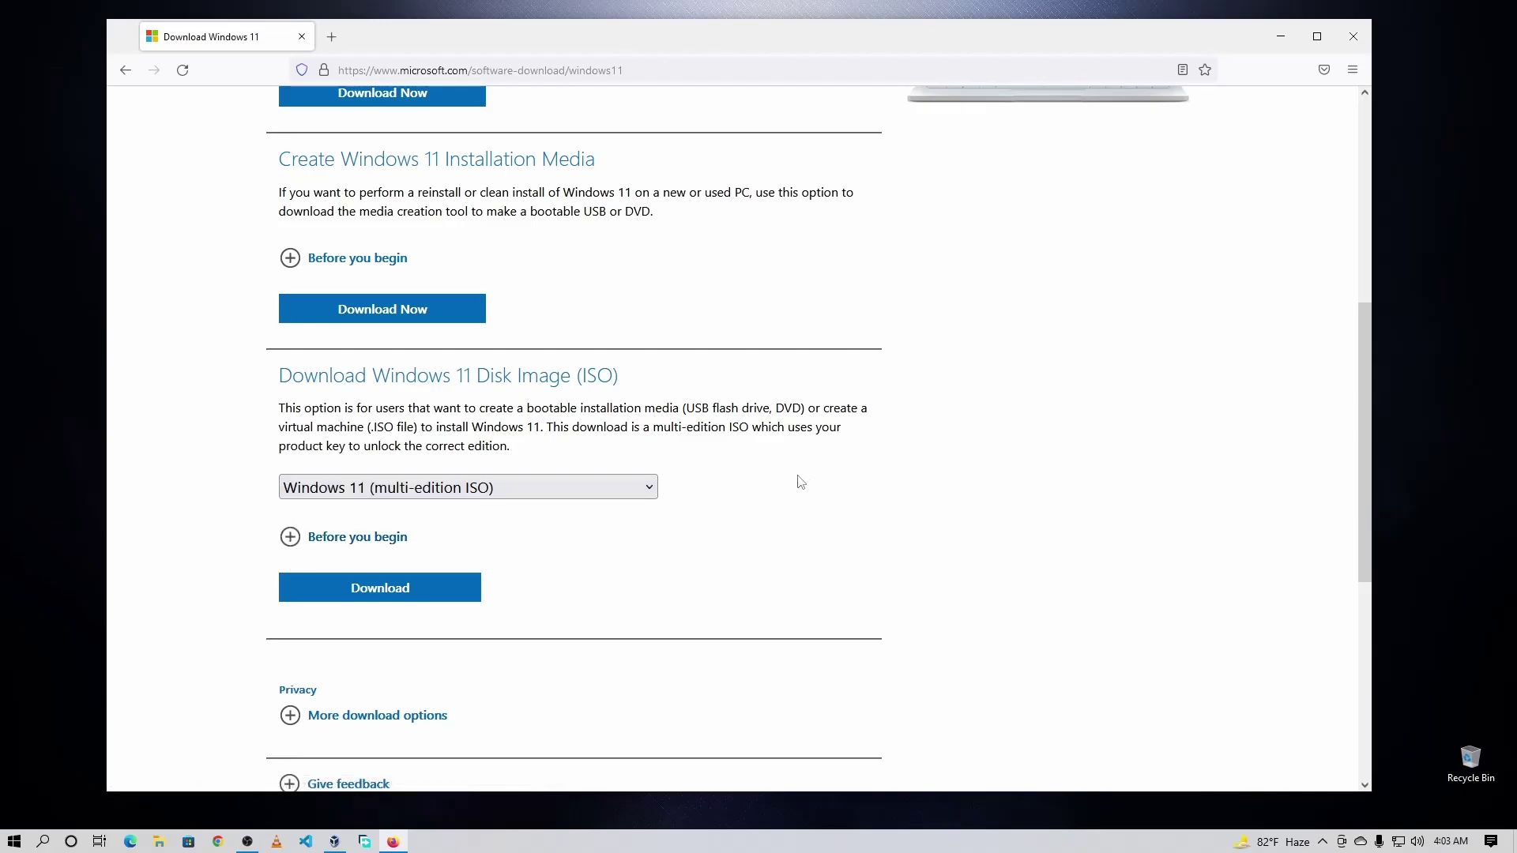
click(420, 593)
Step: Confirm English (United States) as the product language, start the 64-bit Windows 11 download, and close the browser
scroll(417, 594, down, 5)
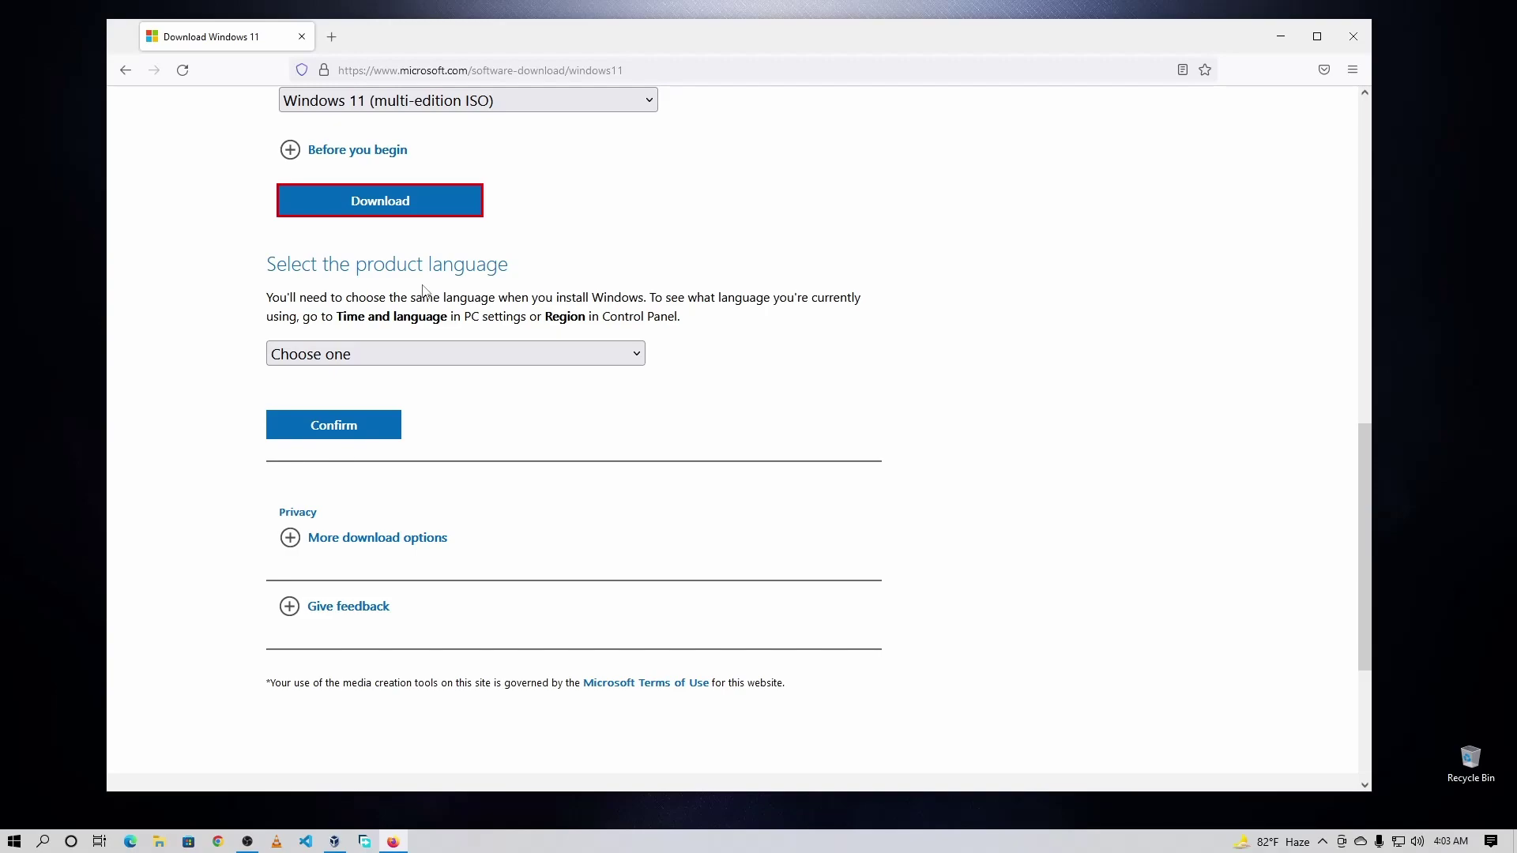
click(385, 362)
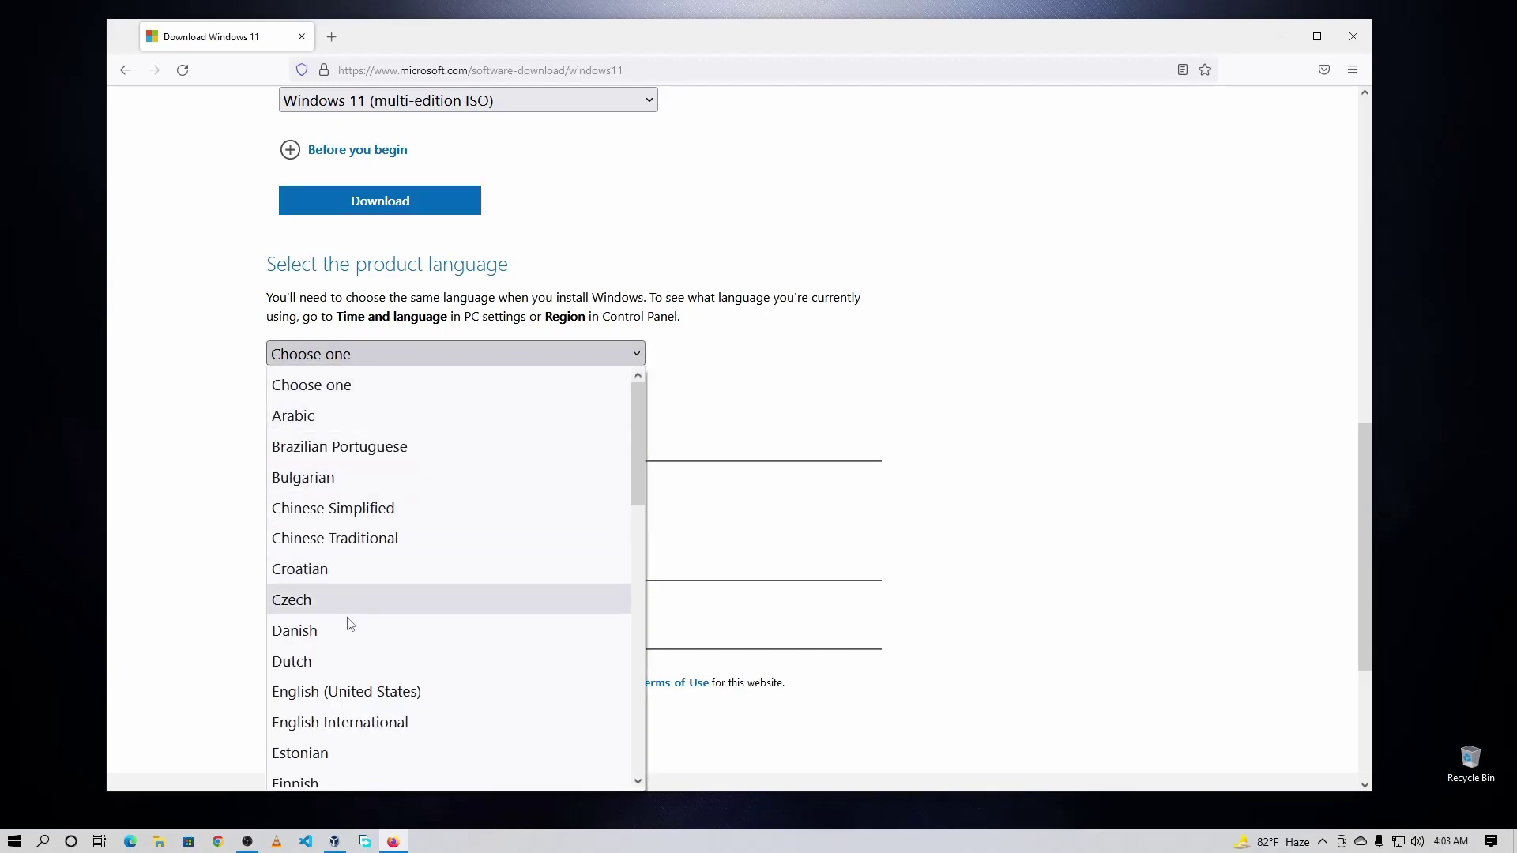
click(348, 692)
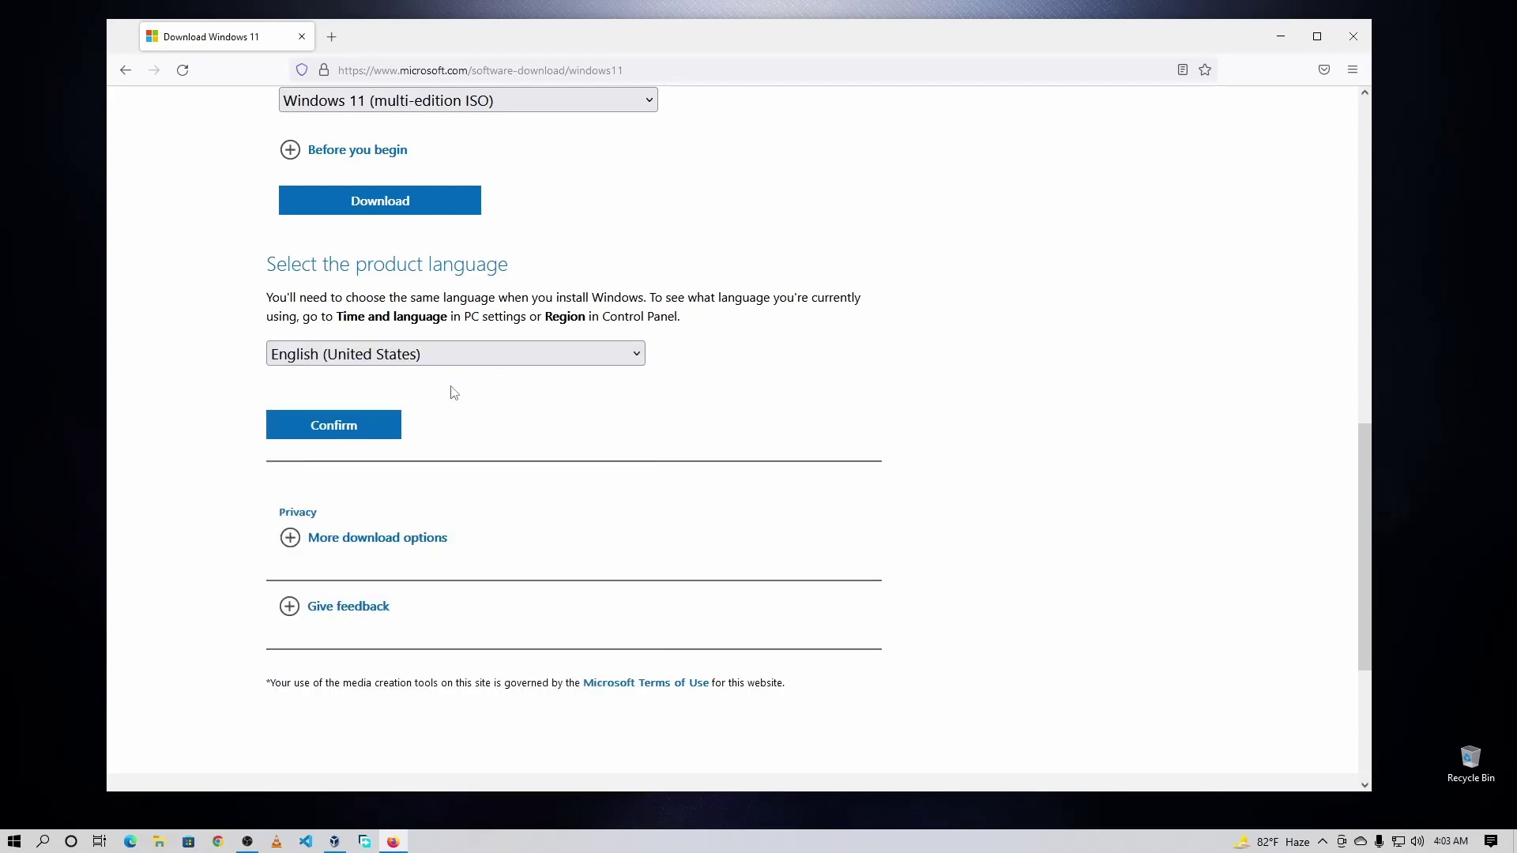
click(348, 427)
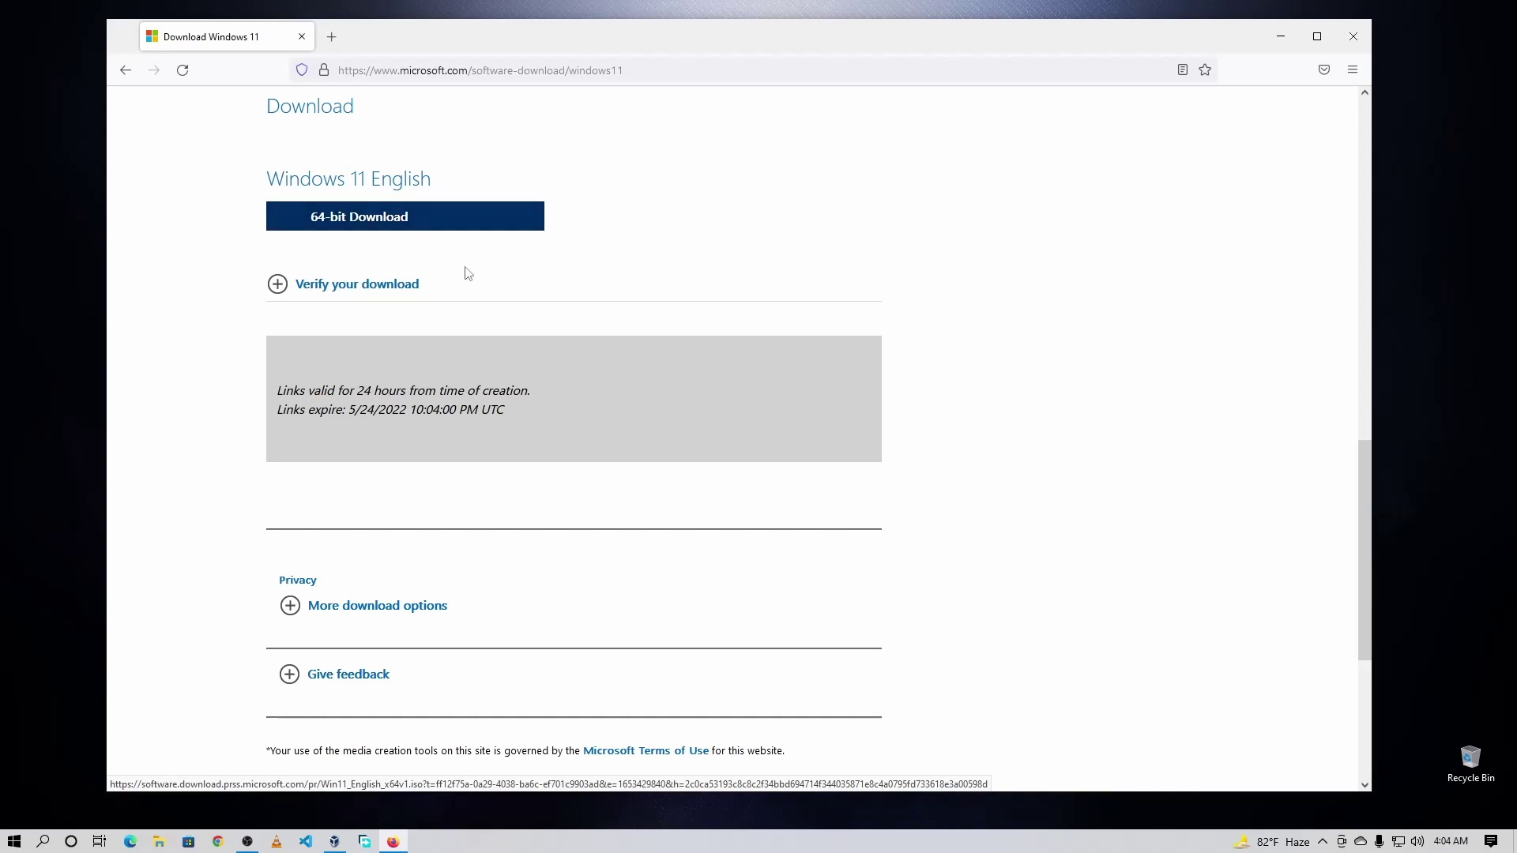
click(401, 230)
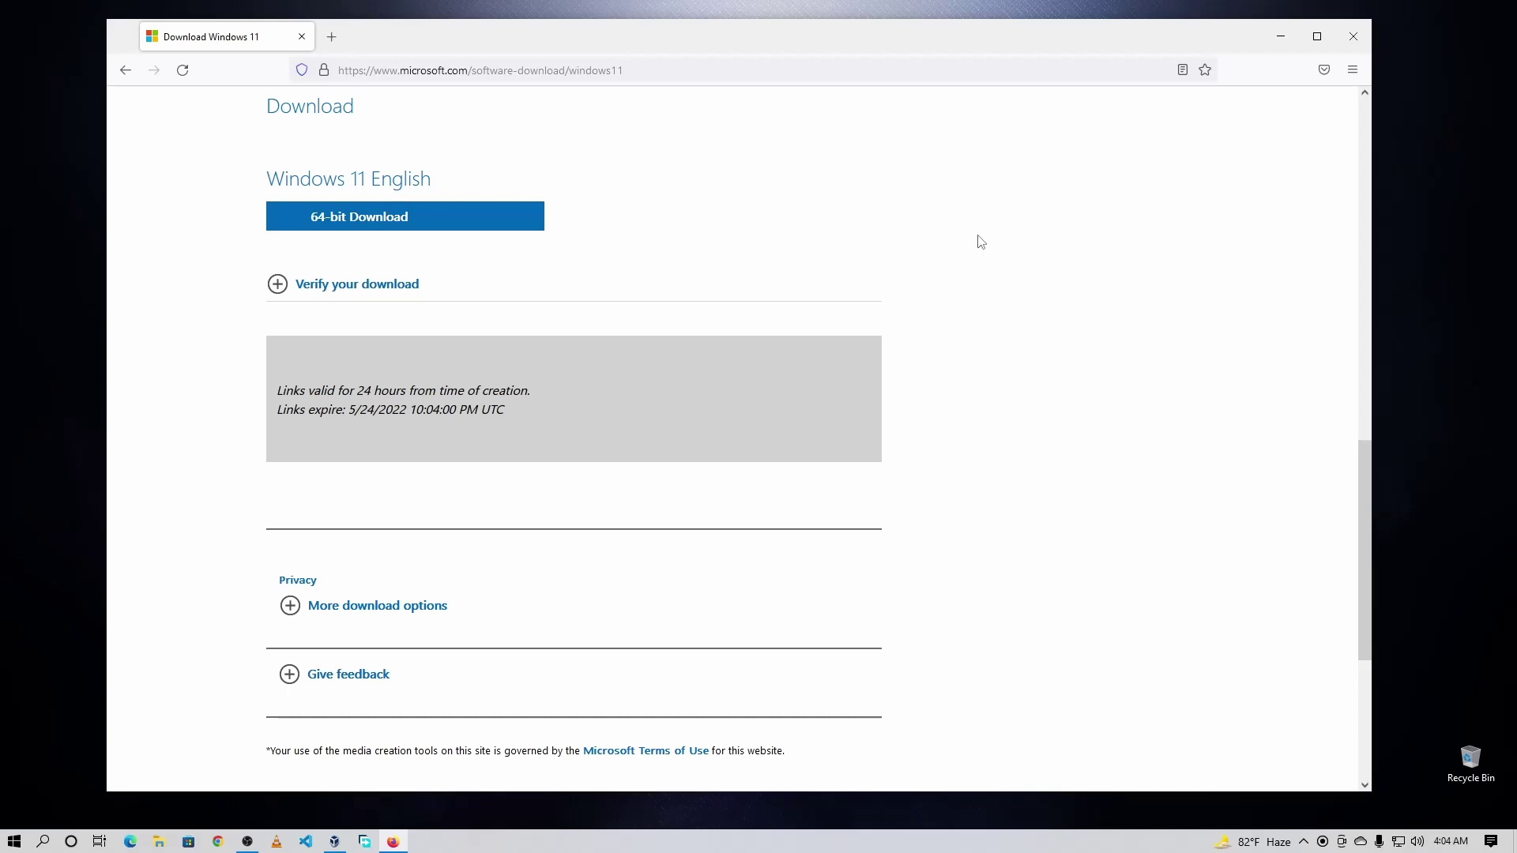
click(1352, 41)
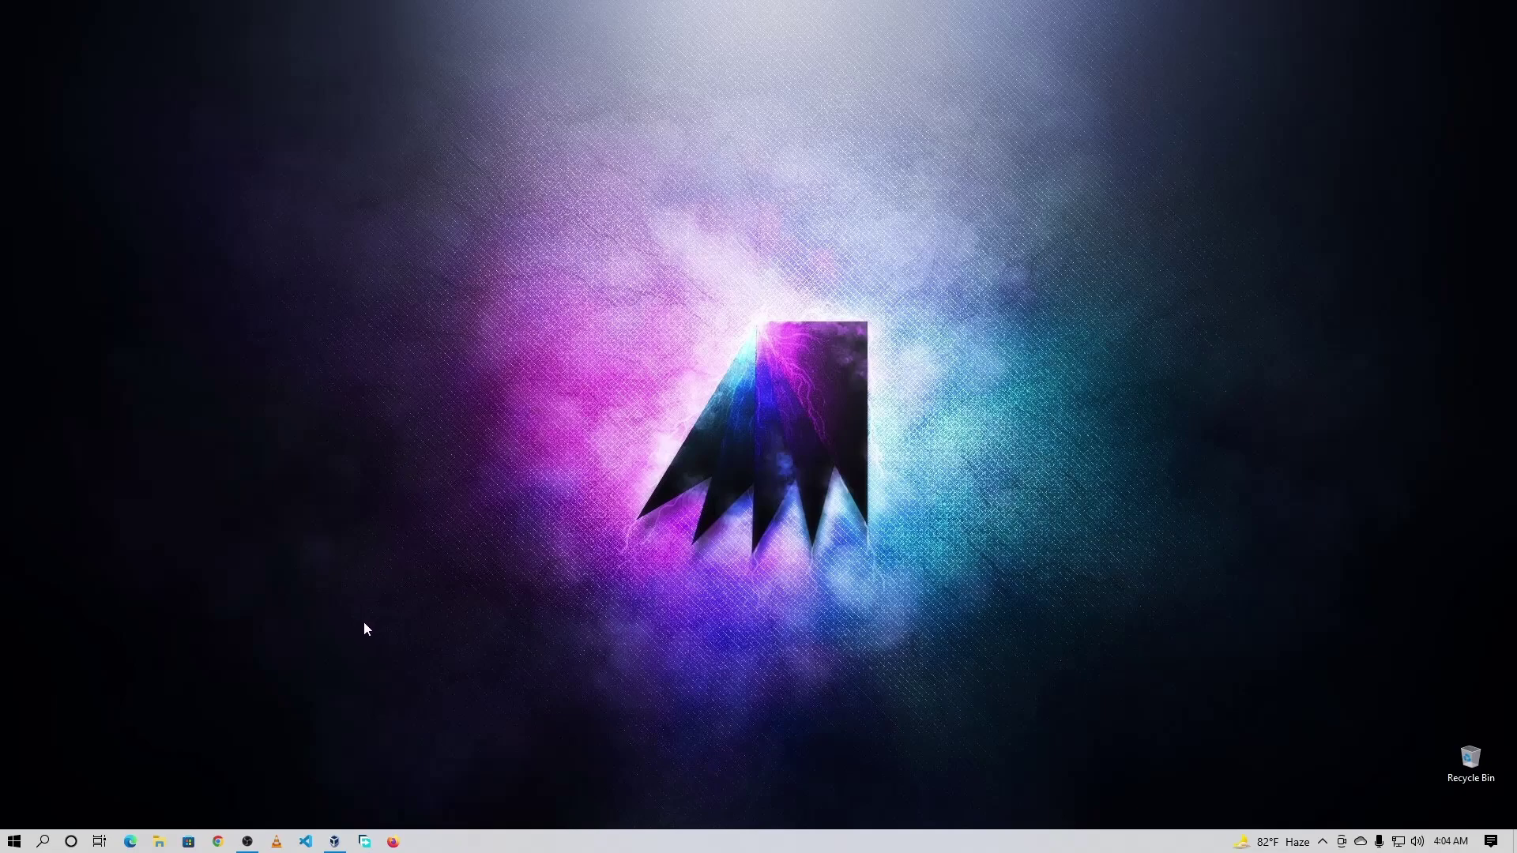
Step: Switch to VirtualBox and begin a new virtual machine named Windows 11, with type Microsoft Windows and version Windows 11 (64-bit)
click(334, 842)
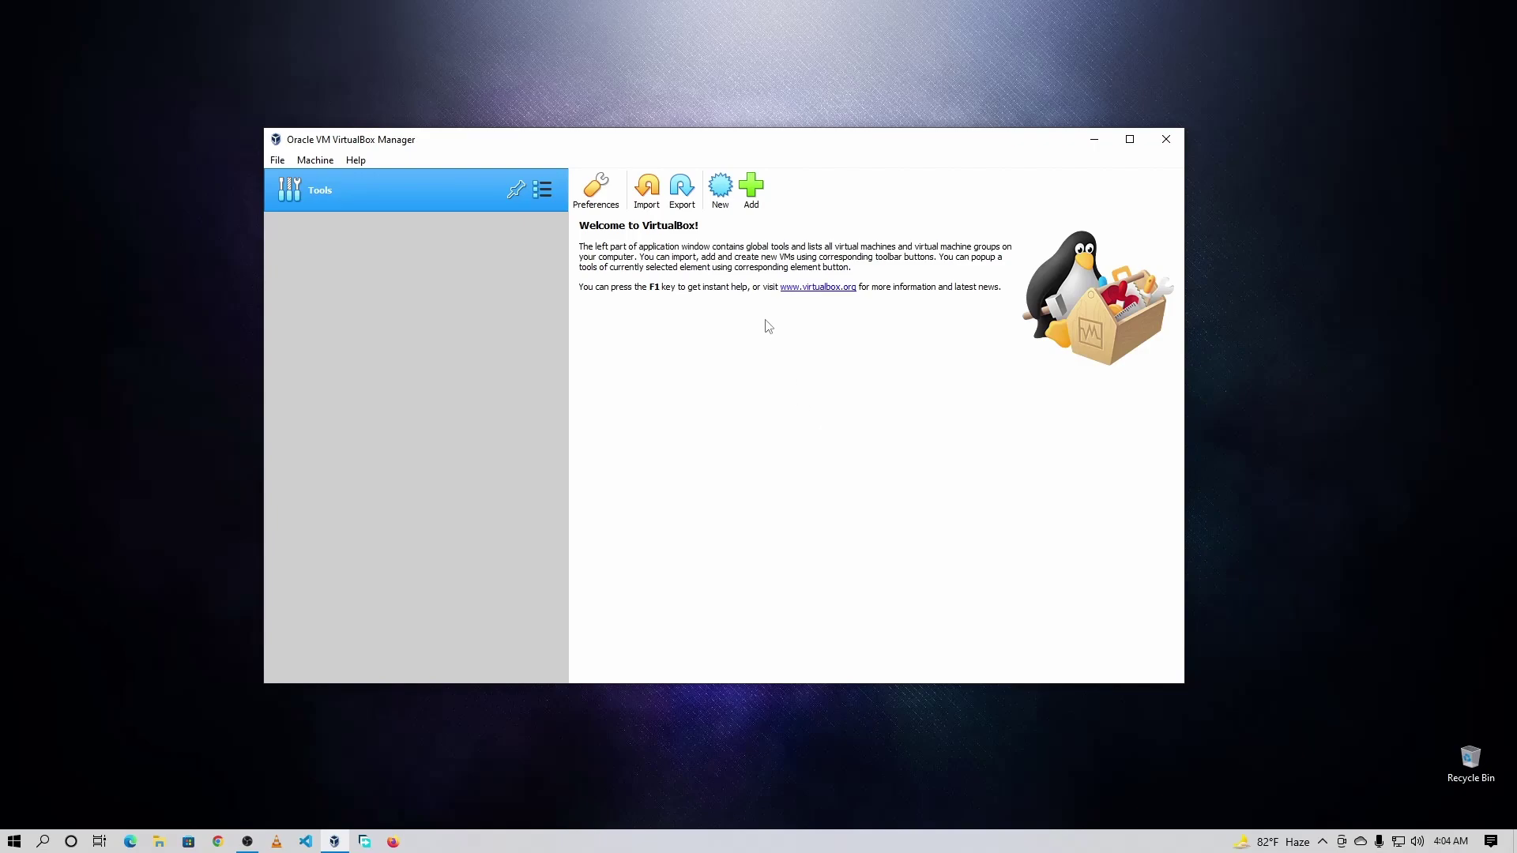
click(721, 188)
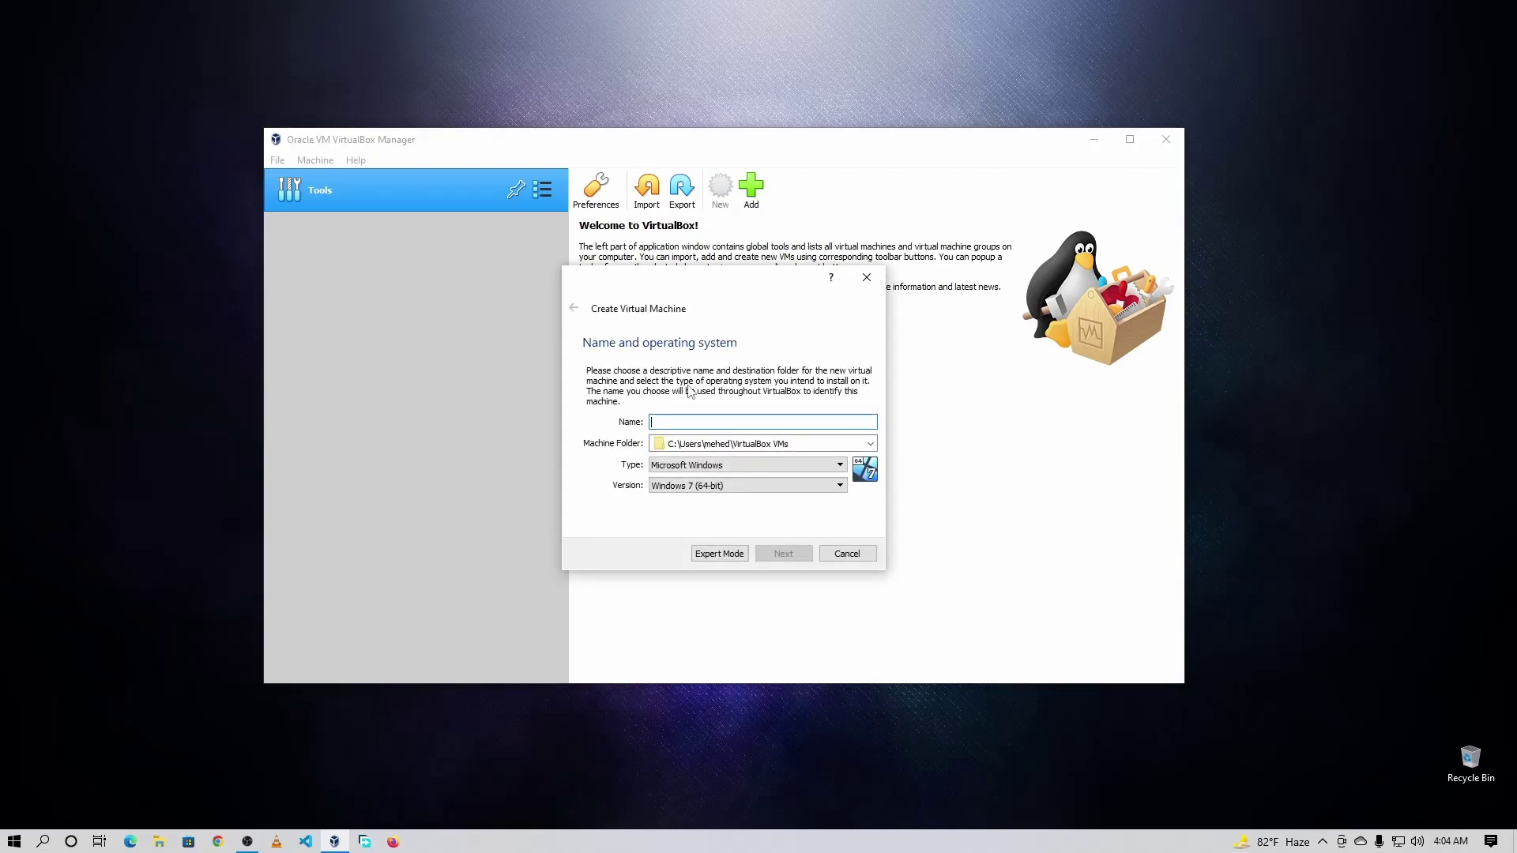
text(Windows 11)
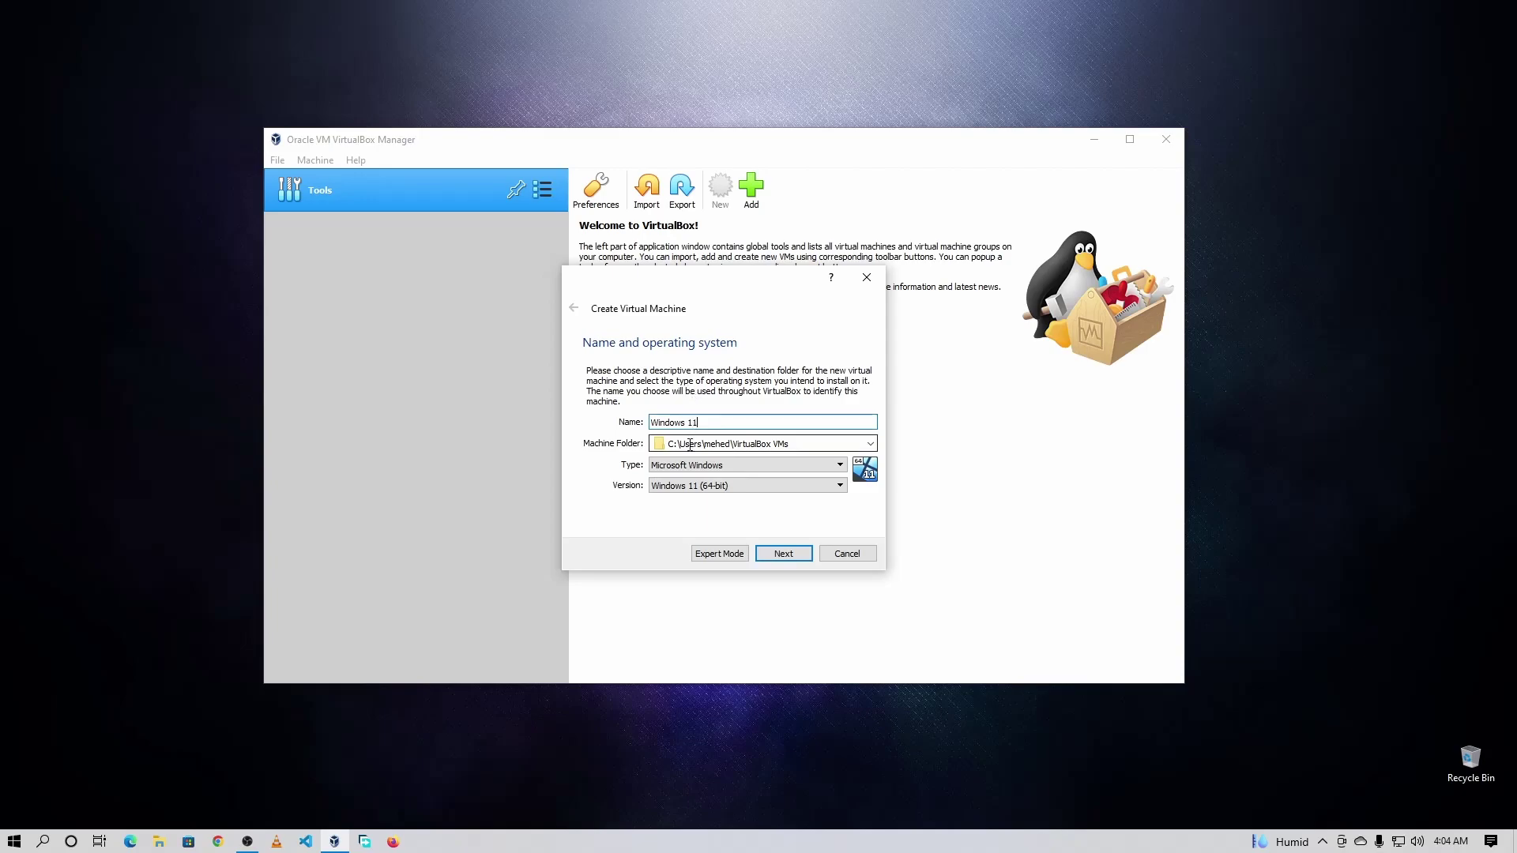
click(674, 472)
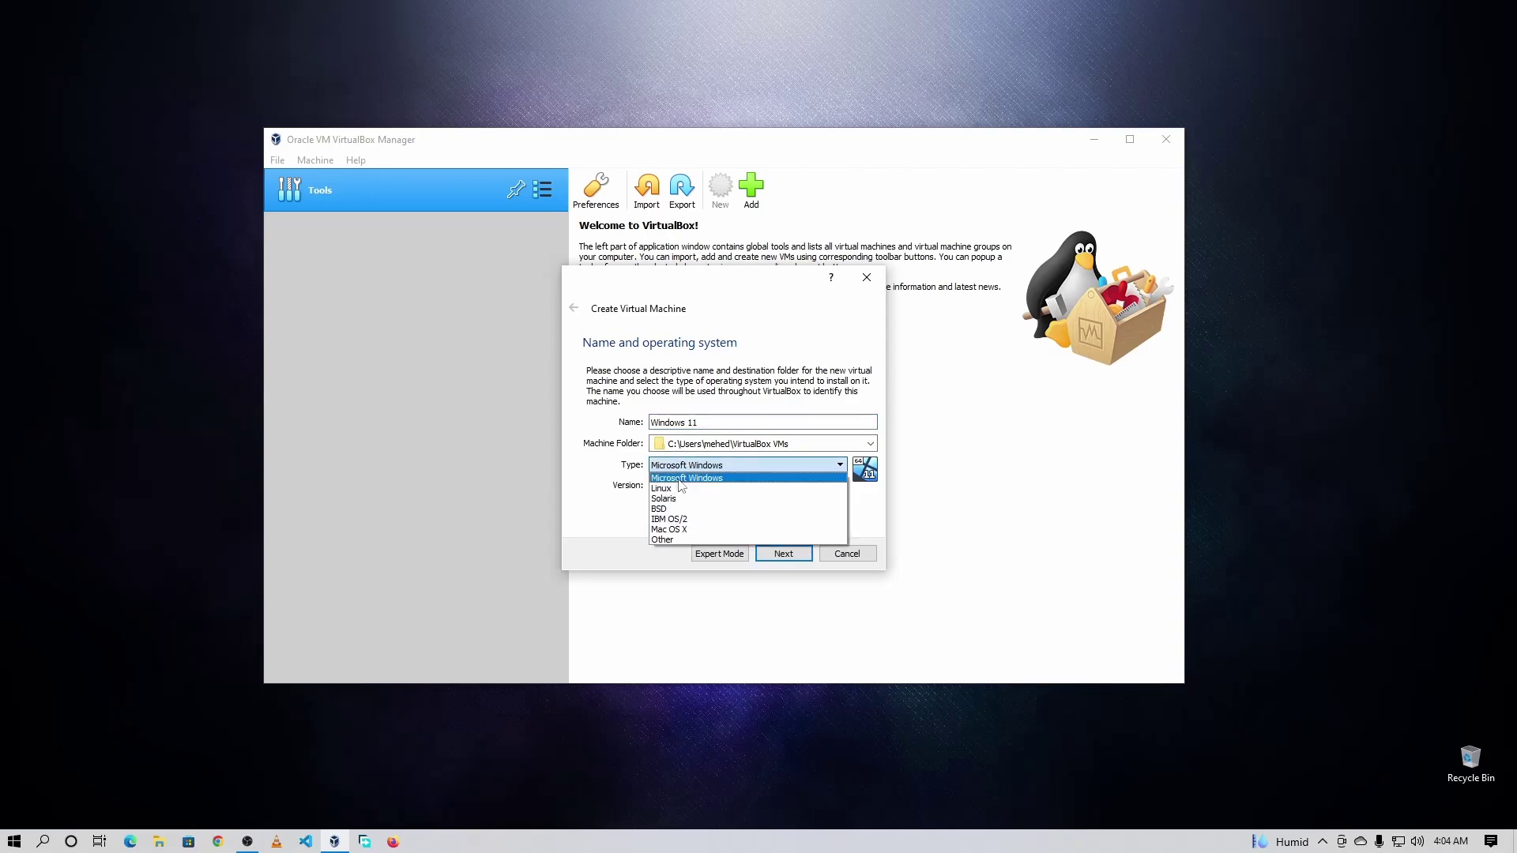
click(681, 485)
click(683, 486)
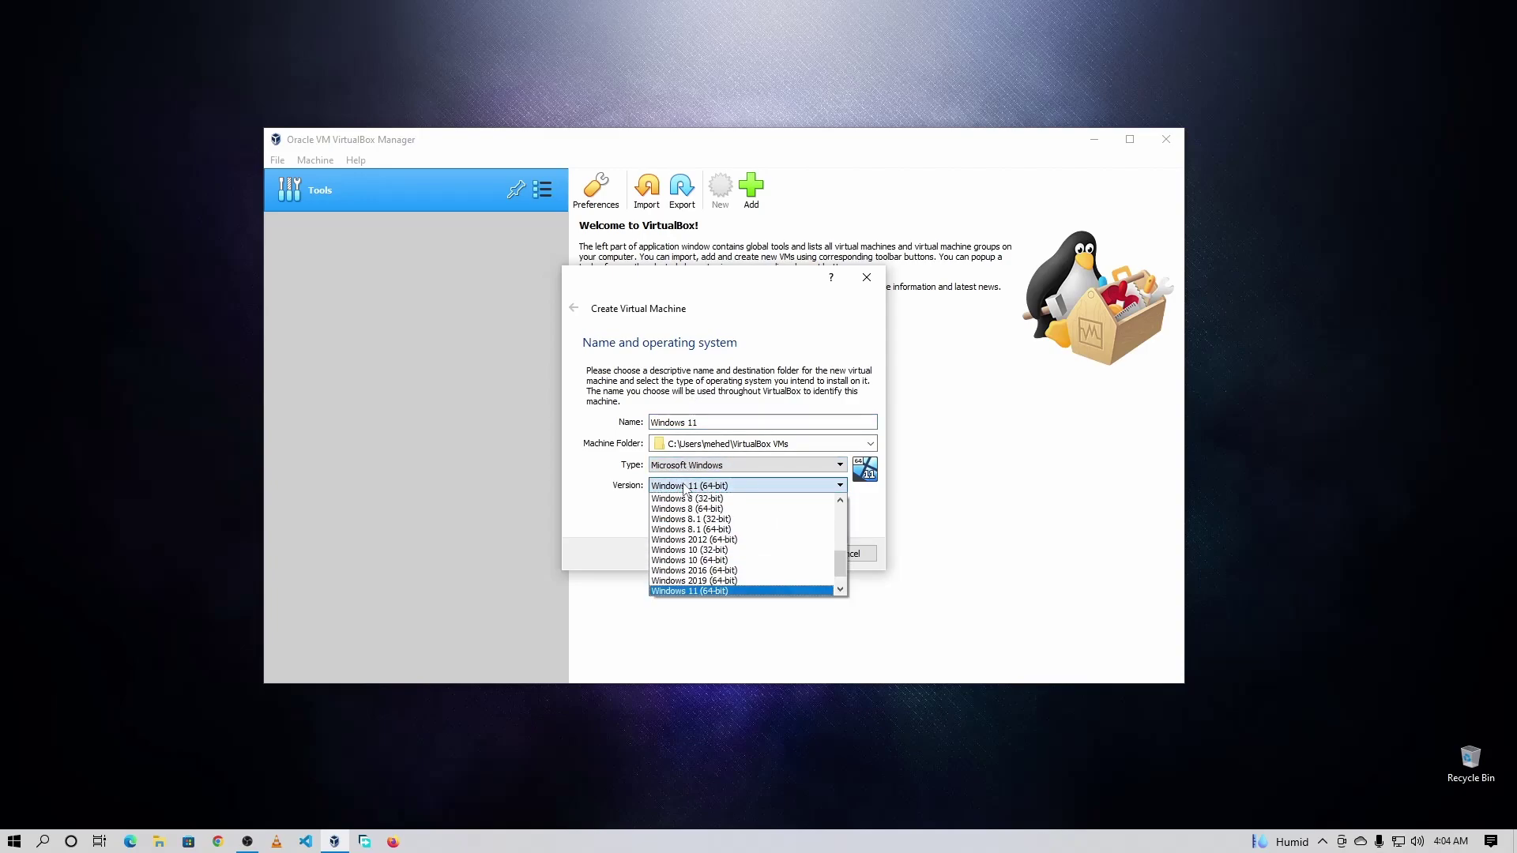
click(694, 591)
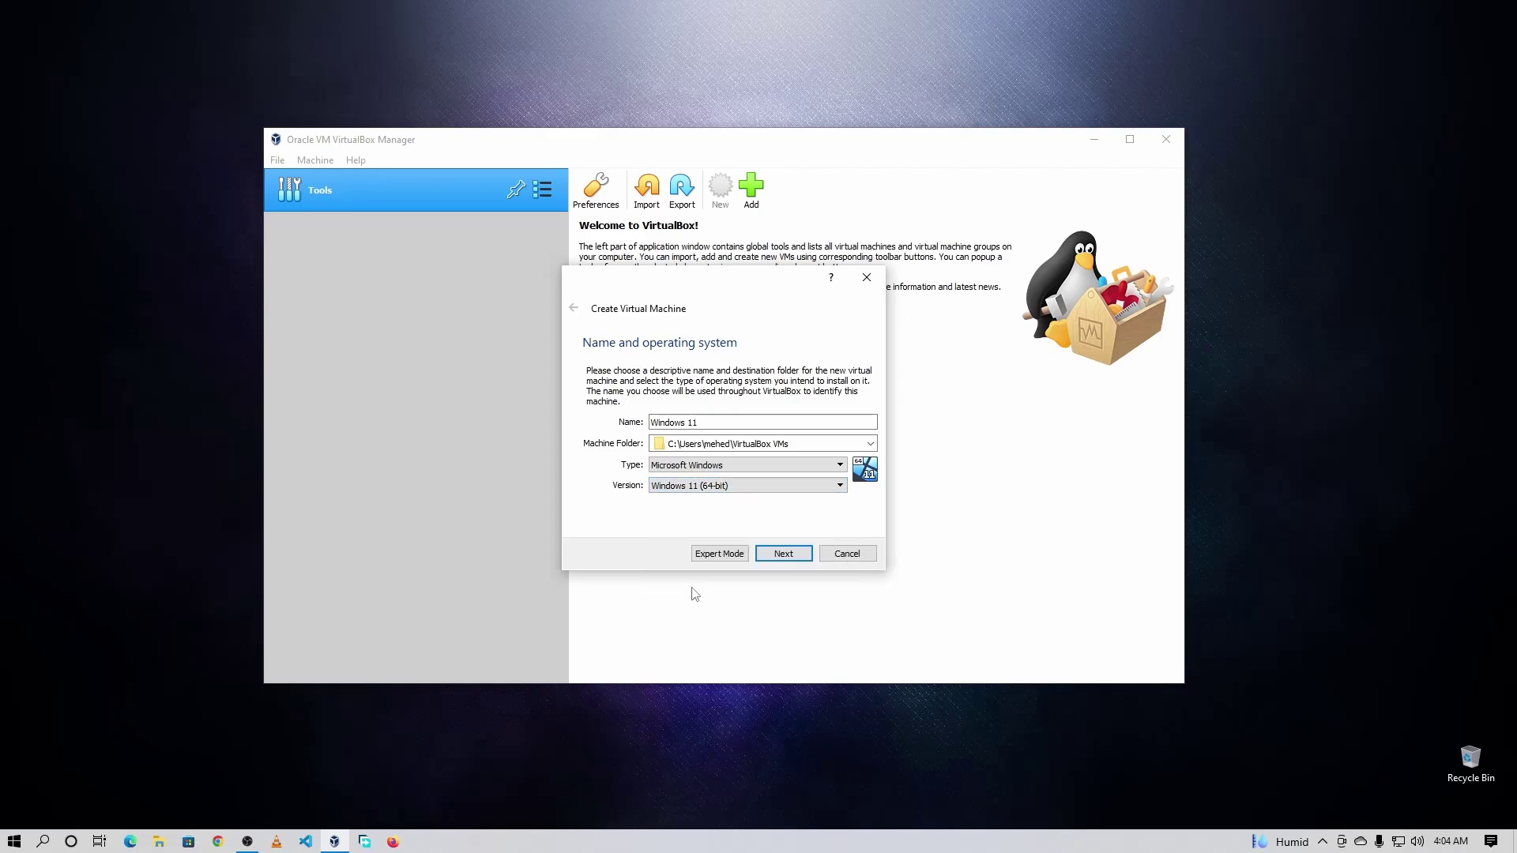
click(784, 554)
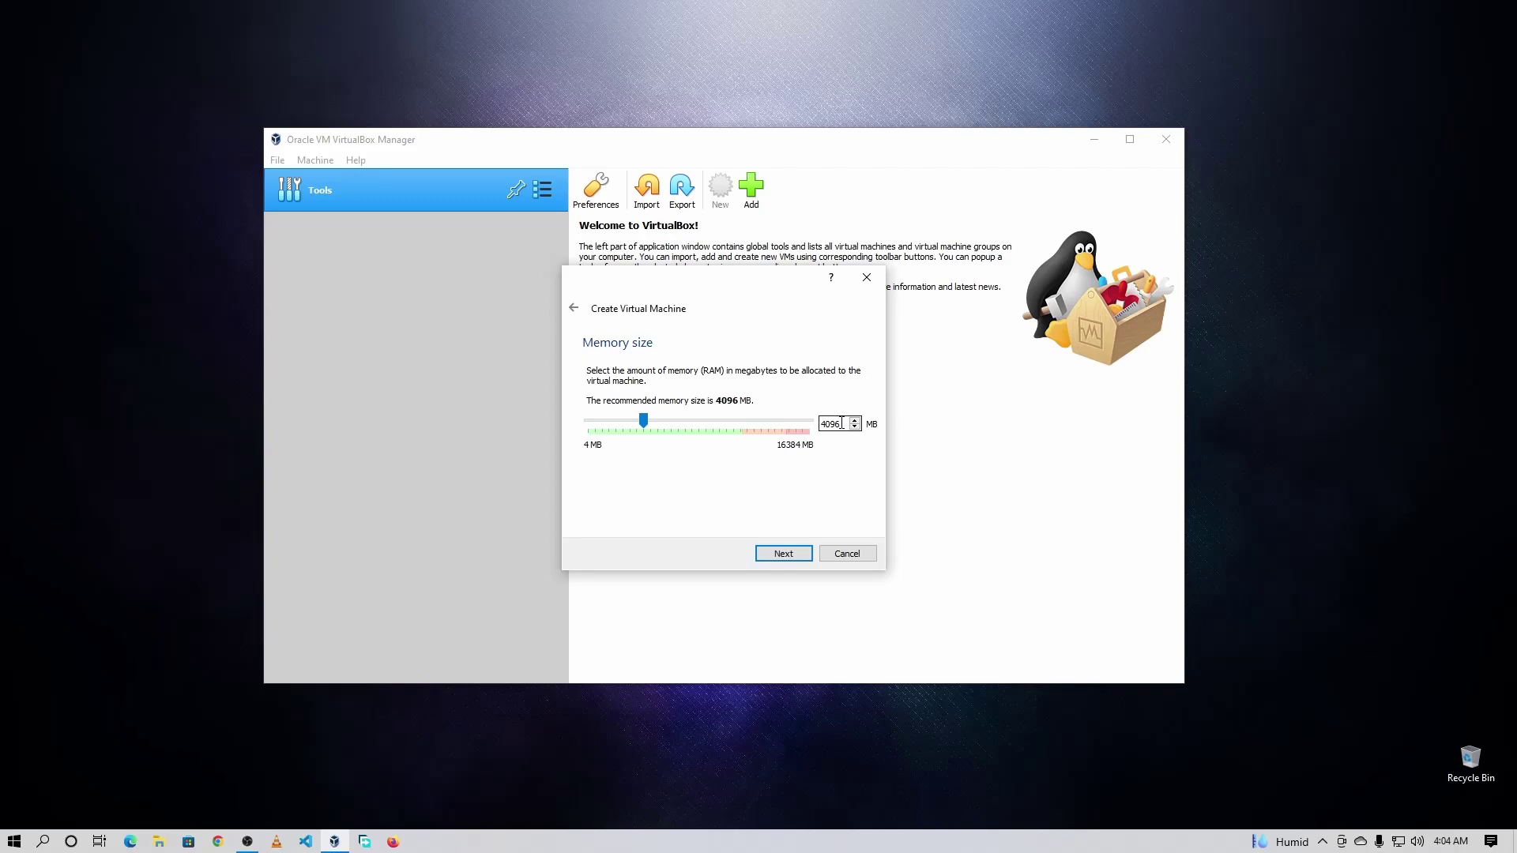
Step: Allocate 5152 MB of memory to the new virtual machine and continue to the hard disk setup
drag(842, 423, 815, 426)
drag(644, 421, 659, 425)
click(778, 554)
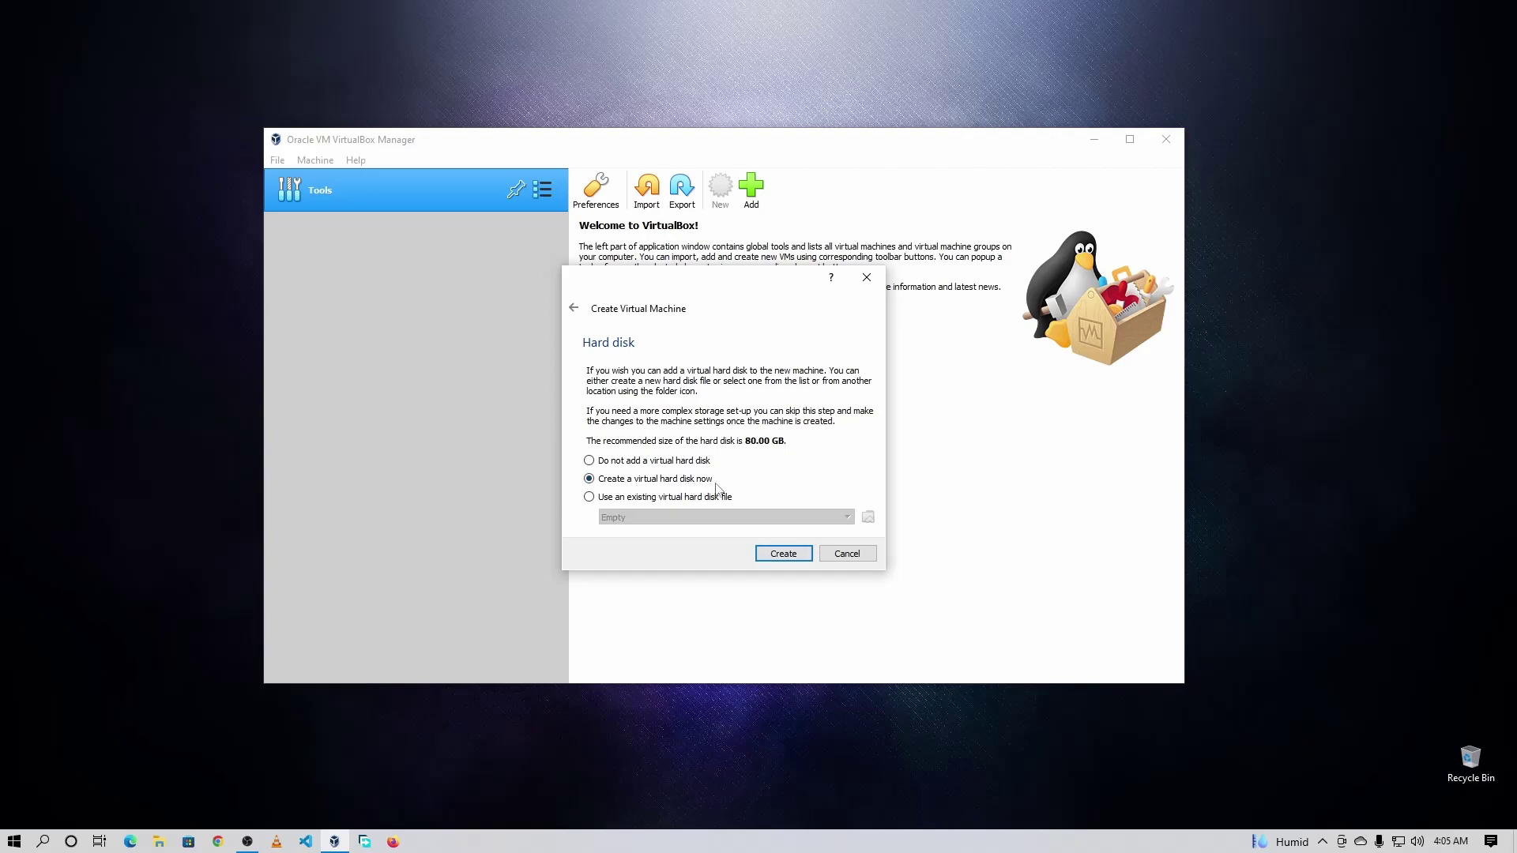
Step: Create a dynamically allocated 80 GB VDI virtual hard disk for the machine and finish creating it
click(782, 554)
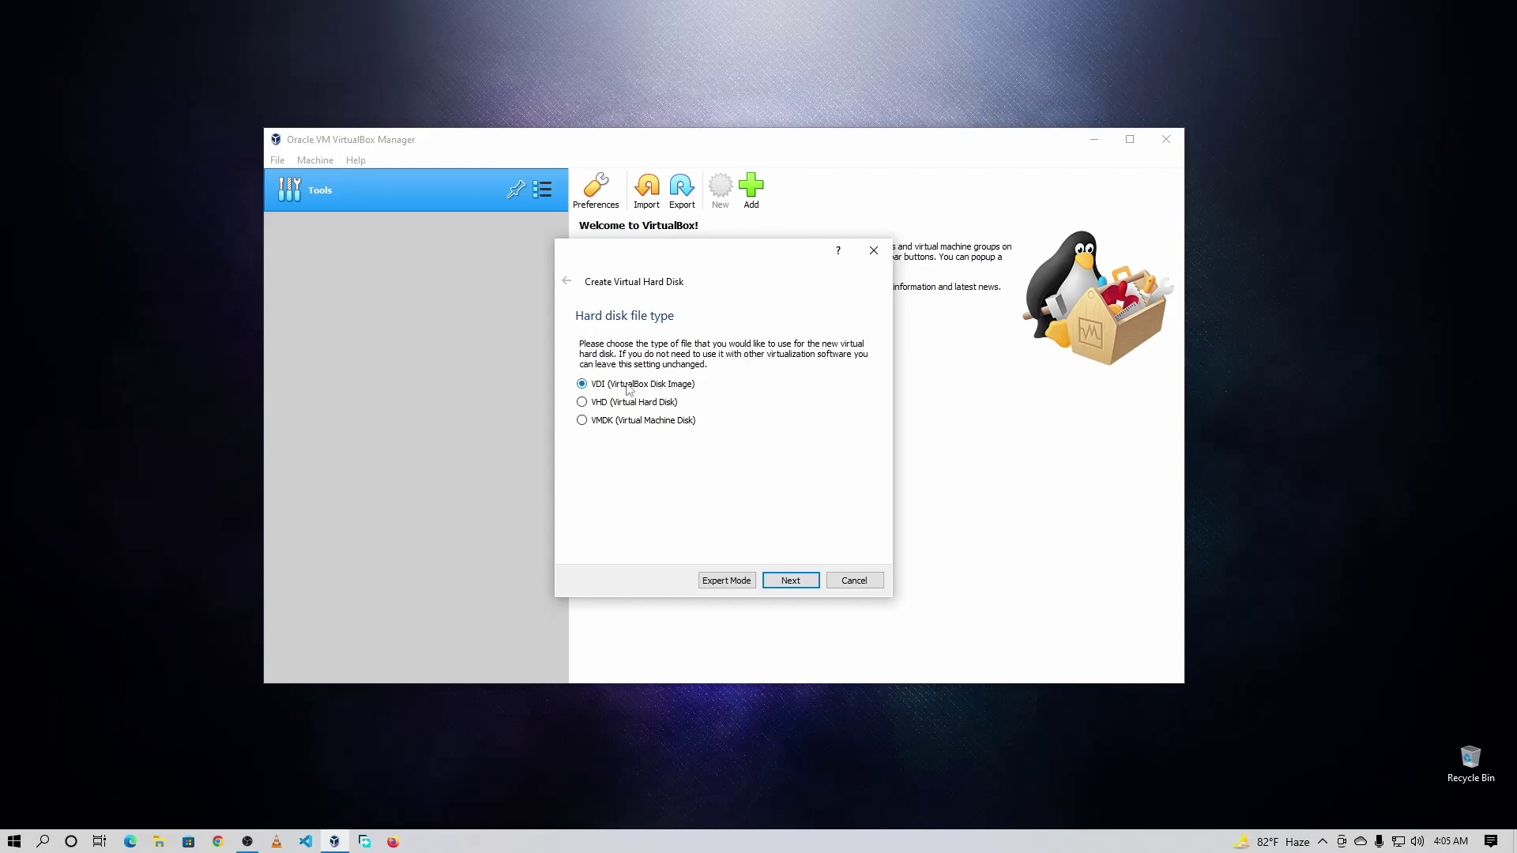
click(791, 581)
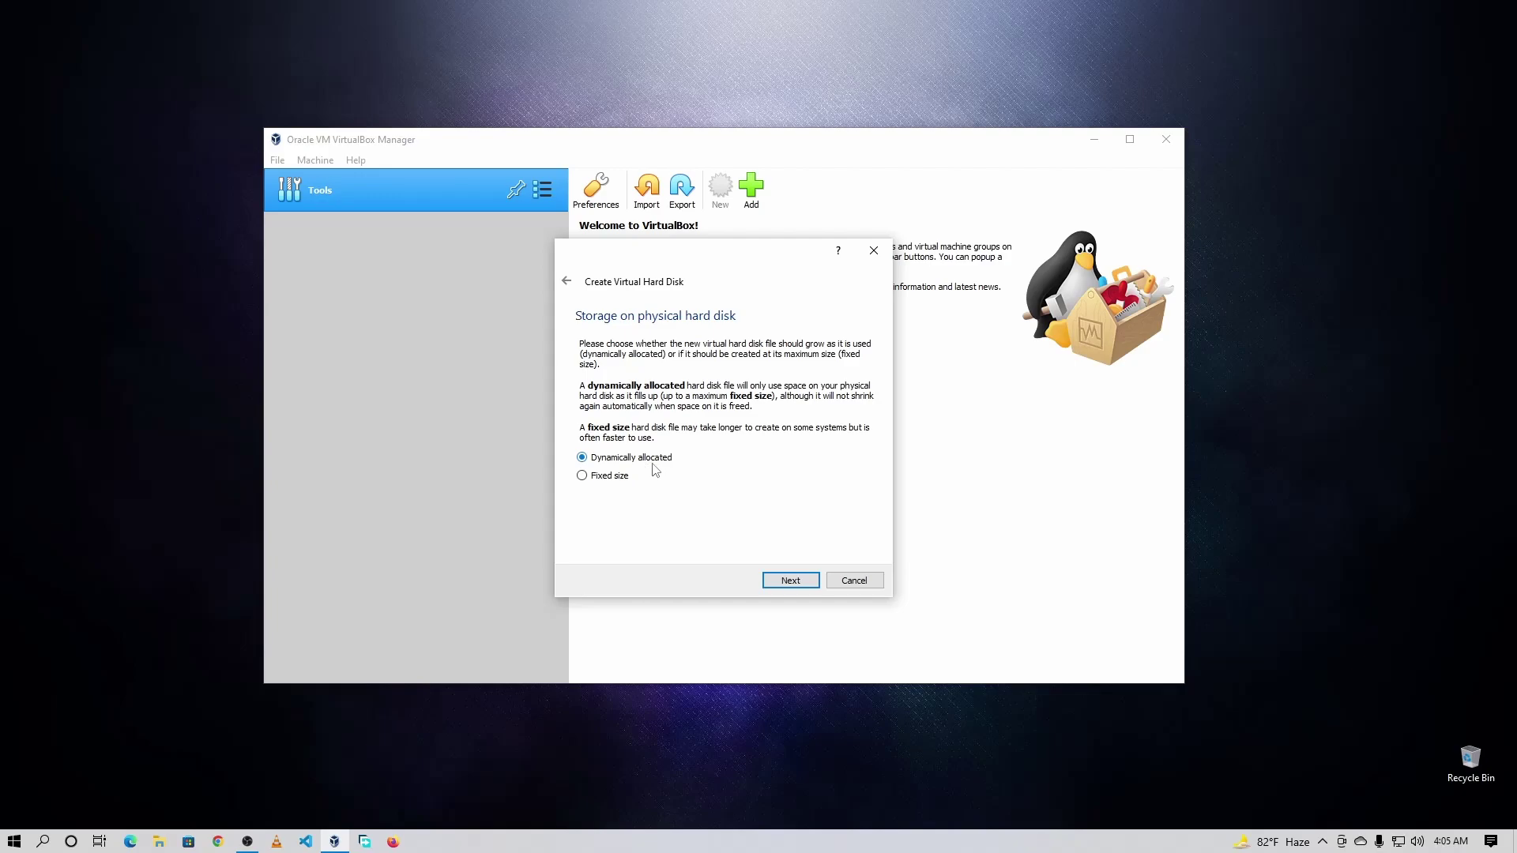
click(790, 581)
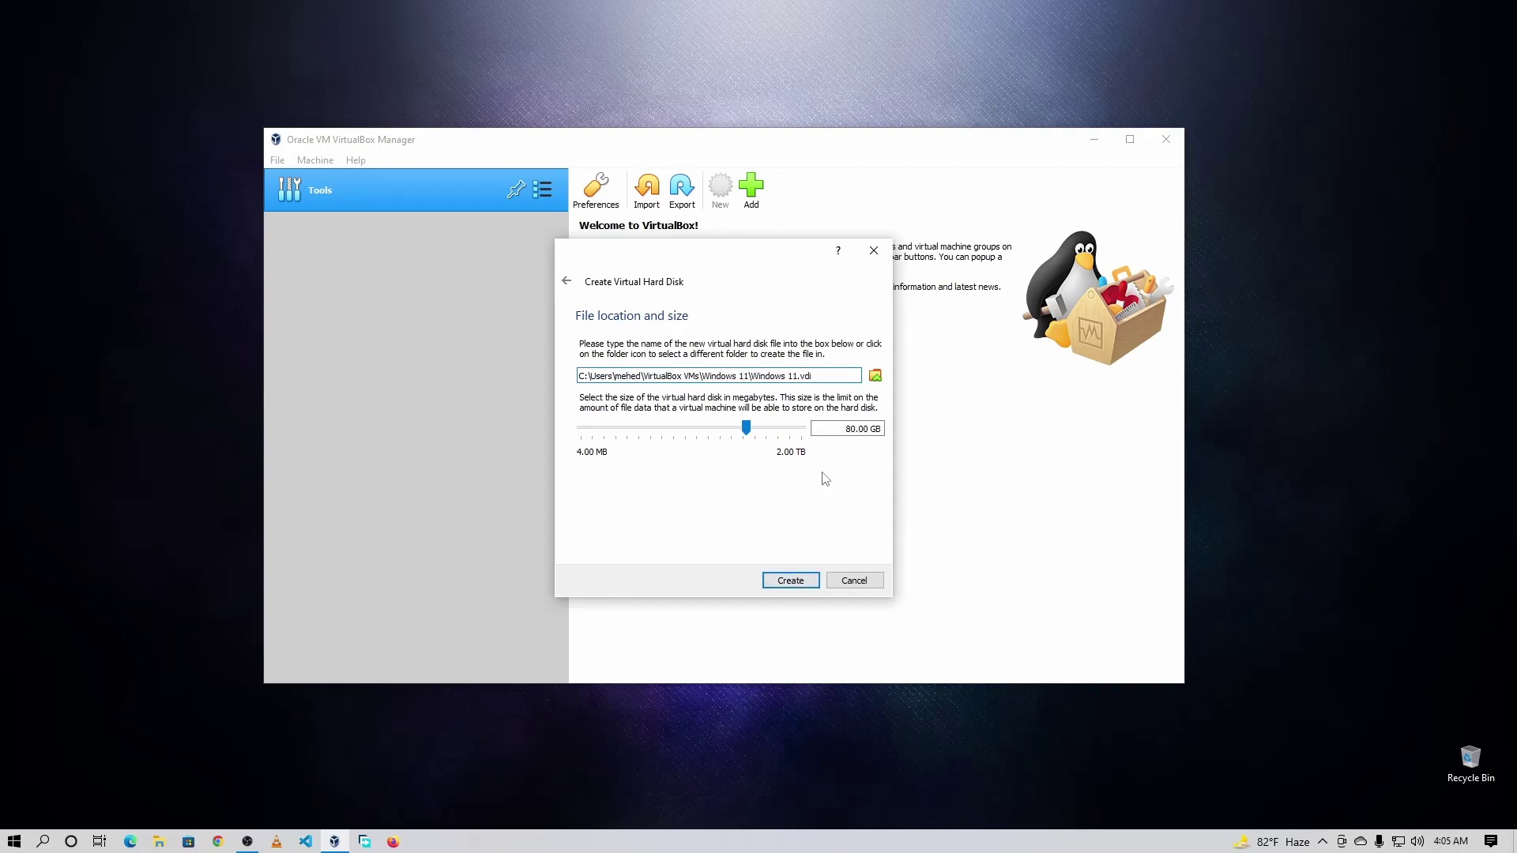
click(844, 429)
click(792, 581)
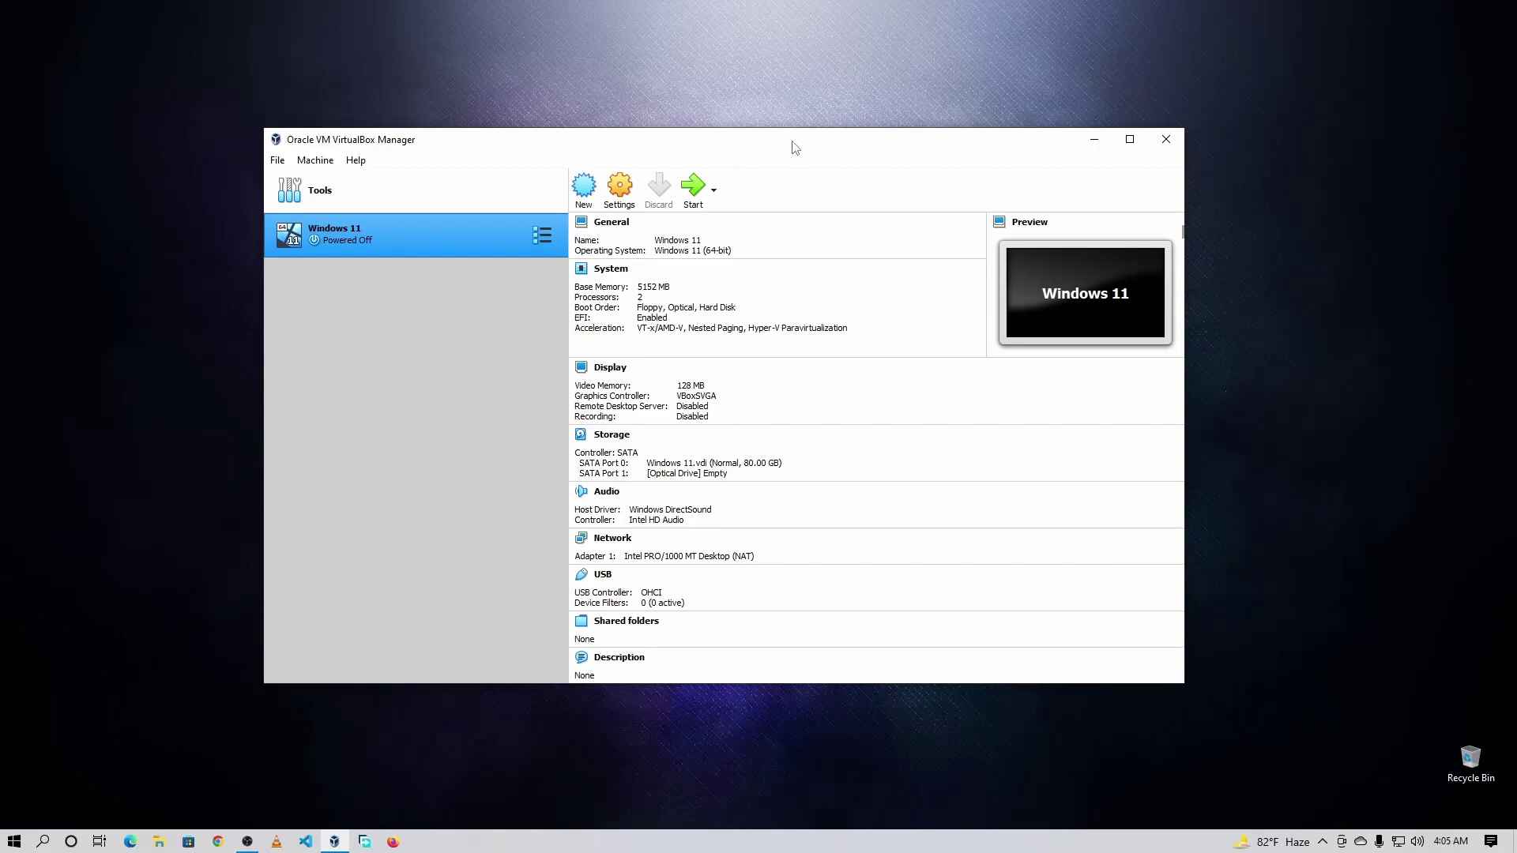
drag(821, 148, 841, 148)
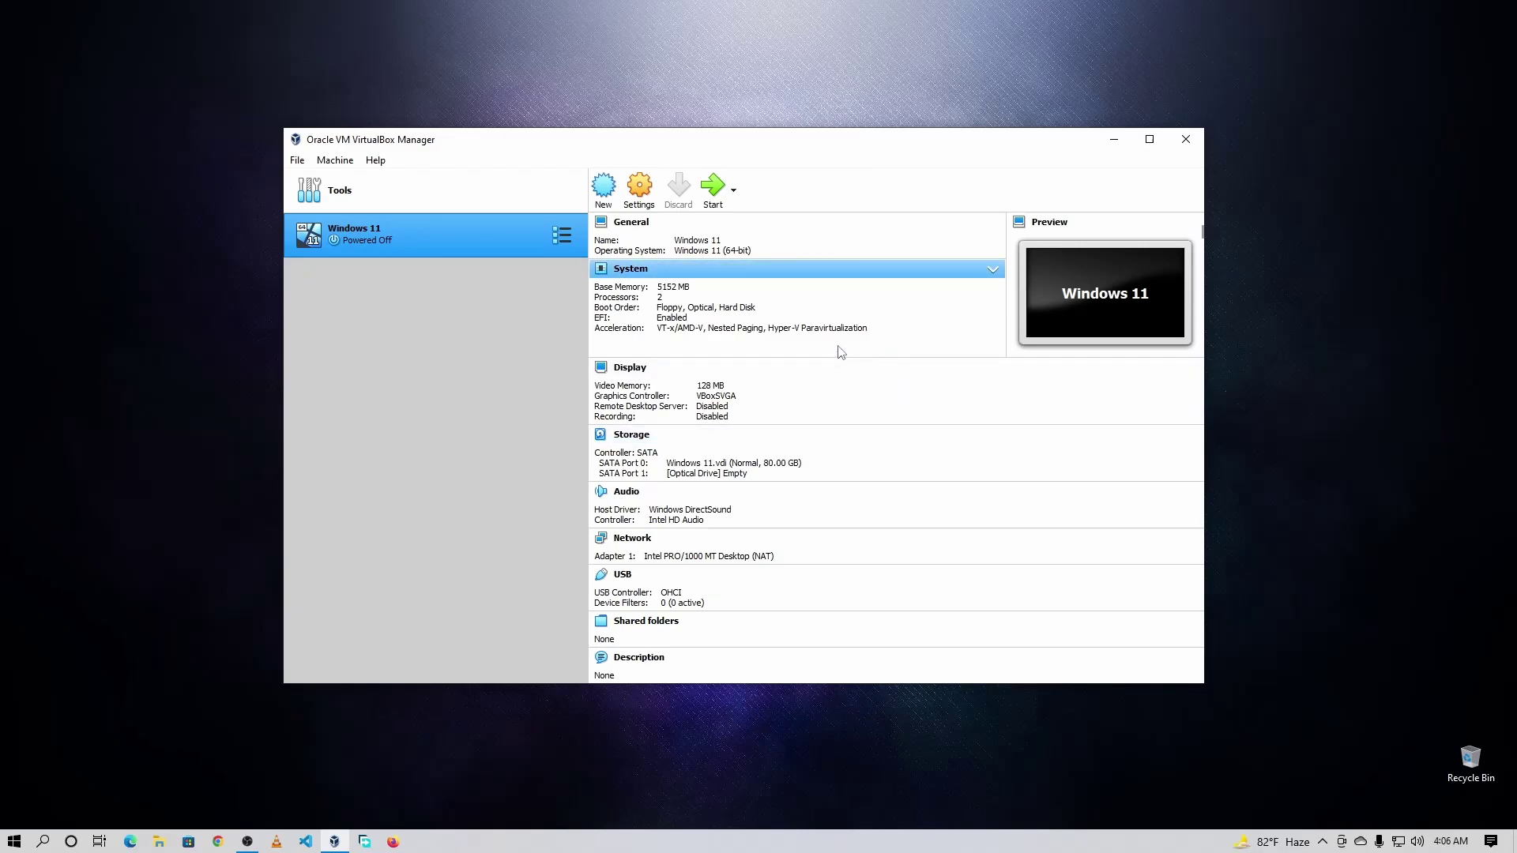
Step: Start the Windows 11 virtual machine, minimize the manager window, and open the optical disk selector for the start-up disk
click(713, 188)
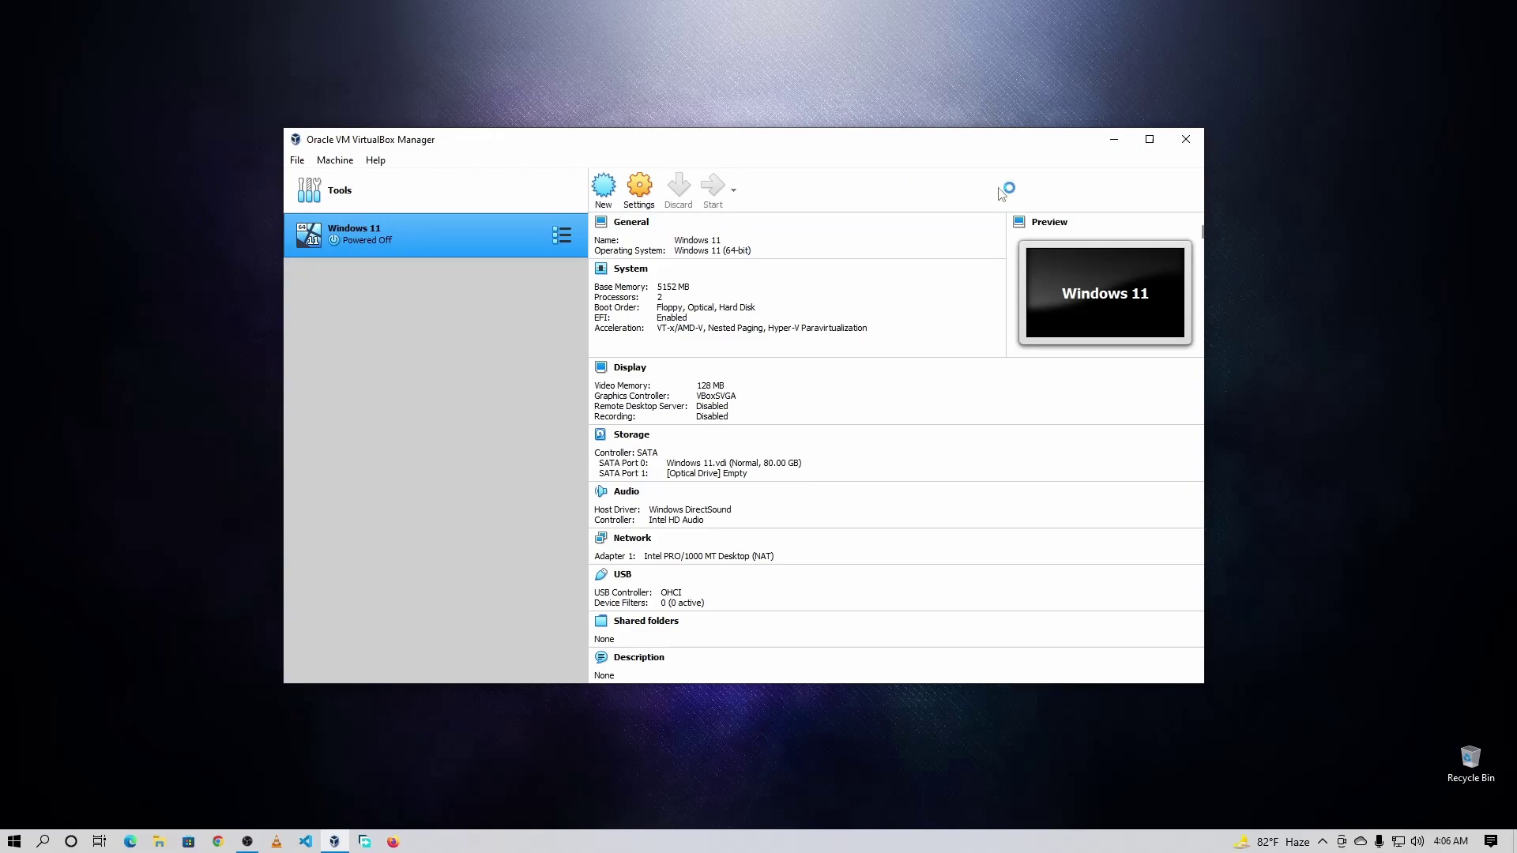
click(1114, 139)
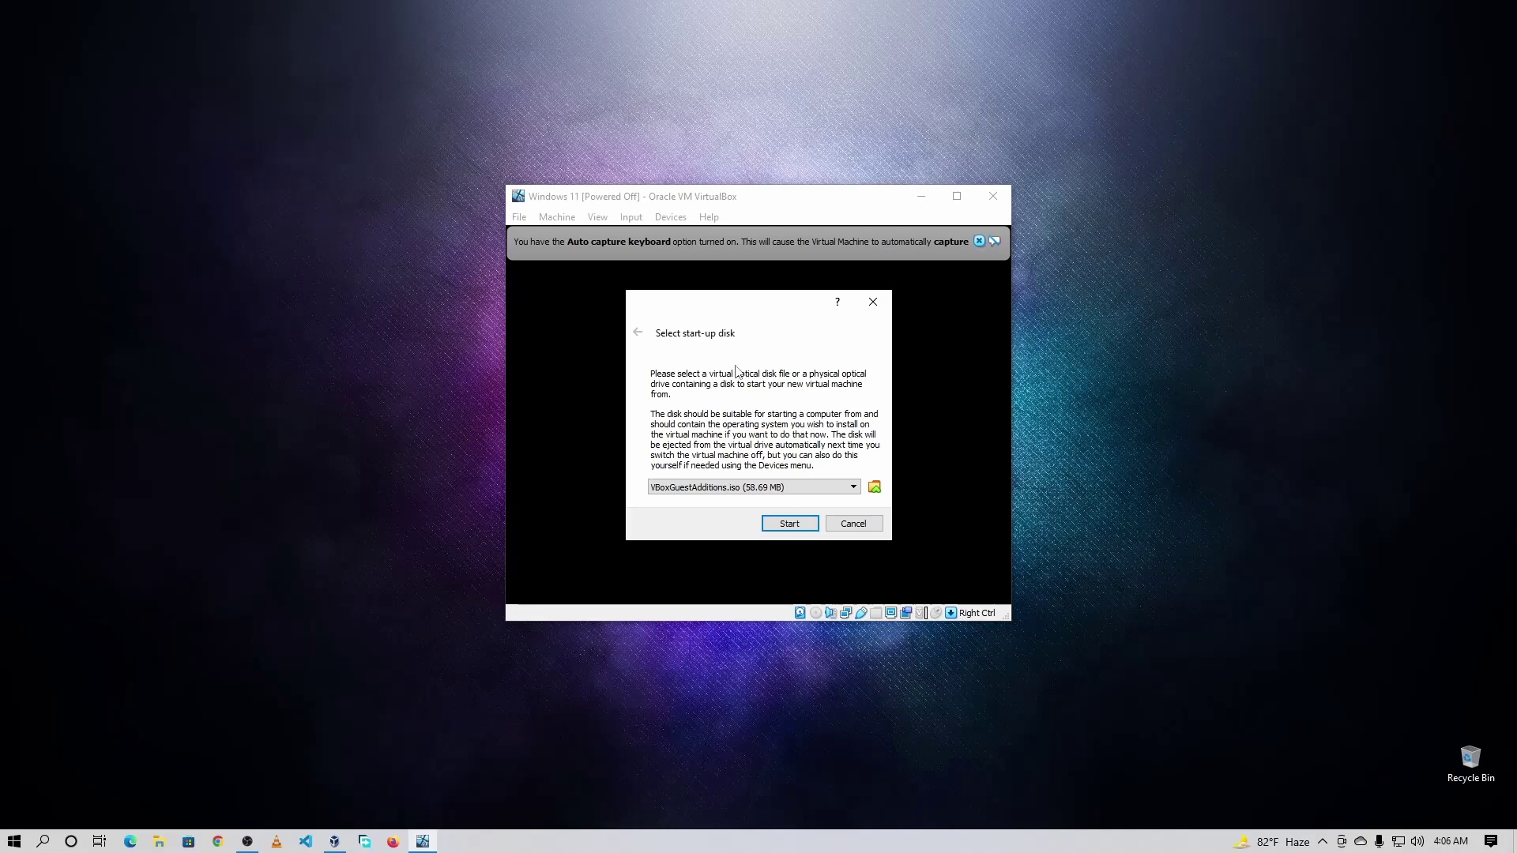
click(875, 487)
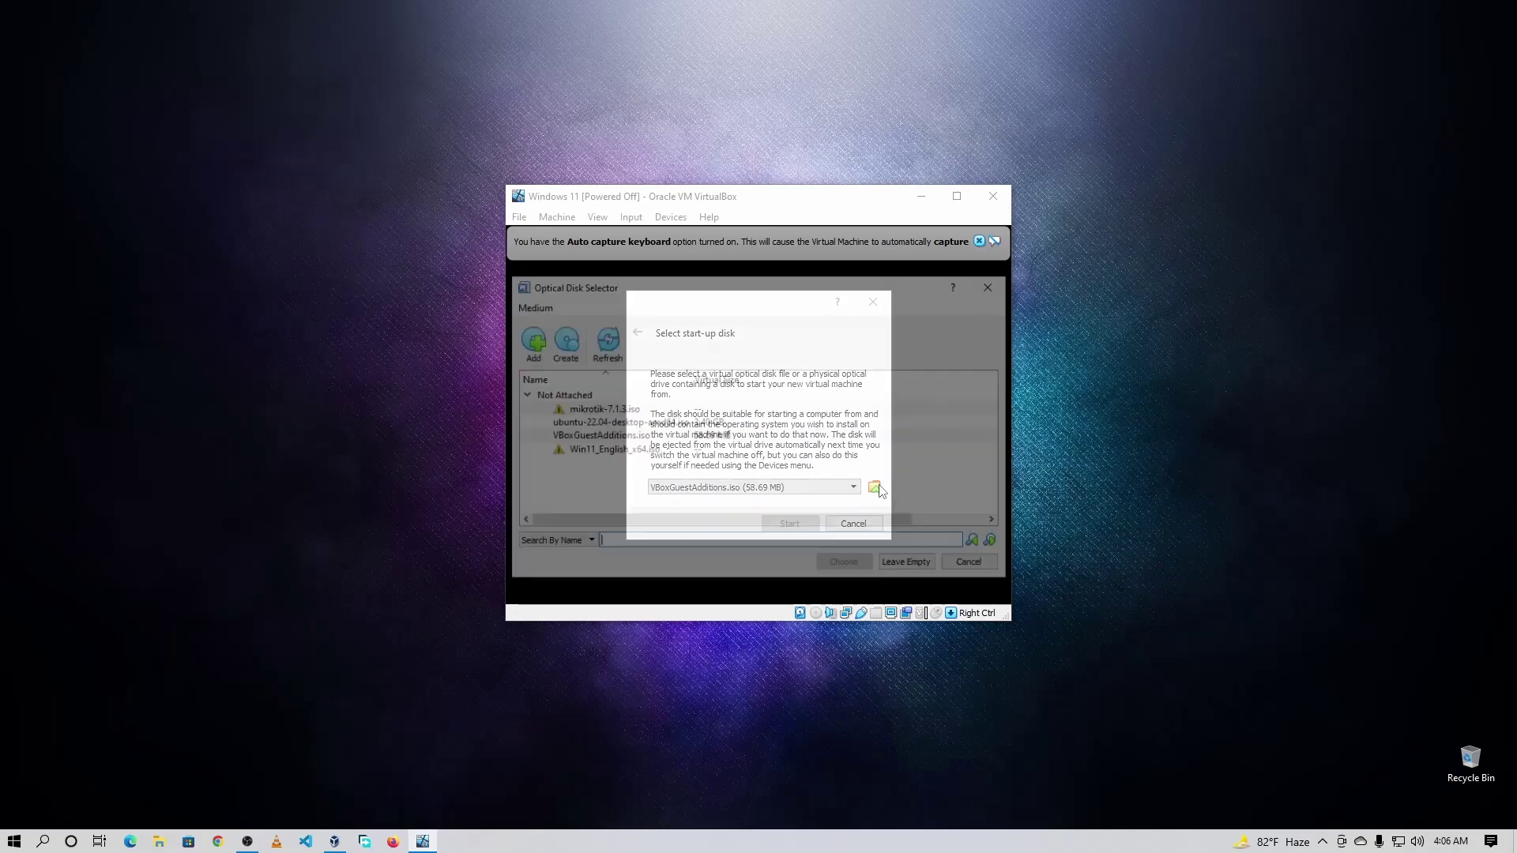
Step: Add Win11_English_x64 from the SOFTWARE > Operating Systems > WINDOWS > Windows 11 folder and boot the machine from it
click(530, 339)
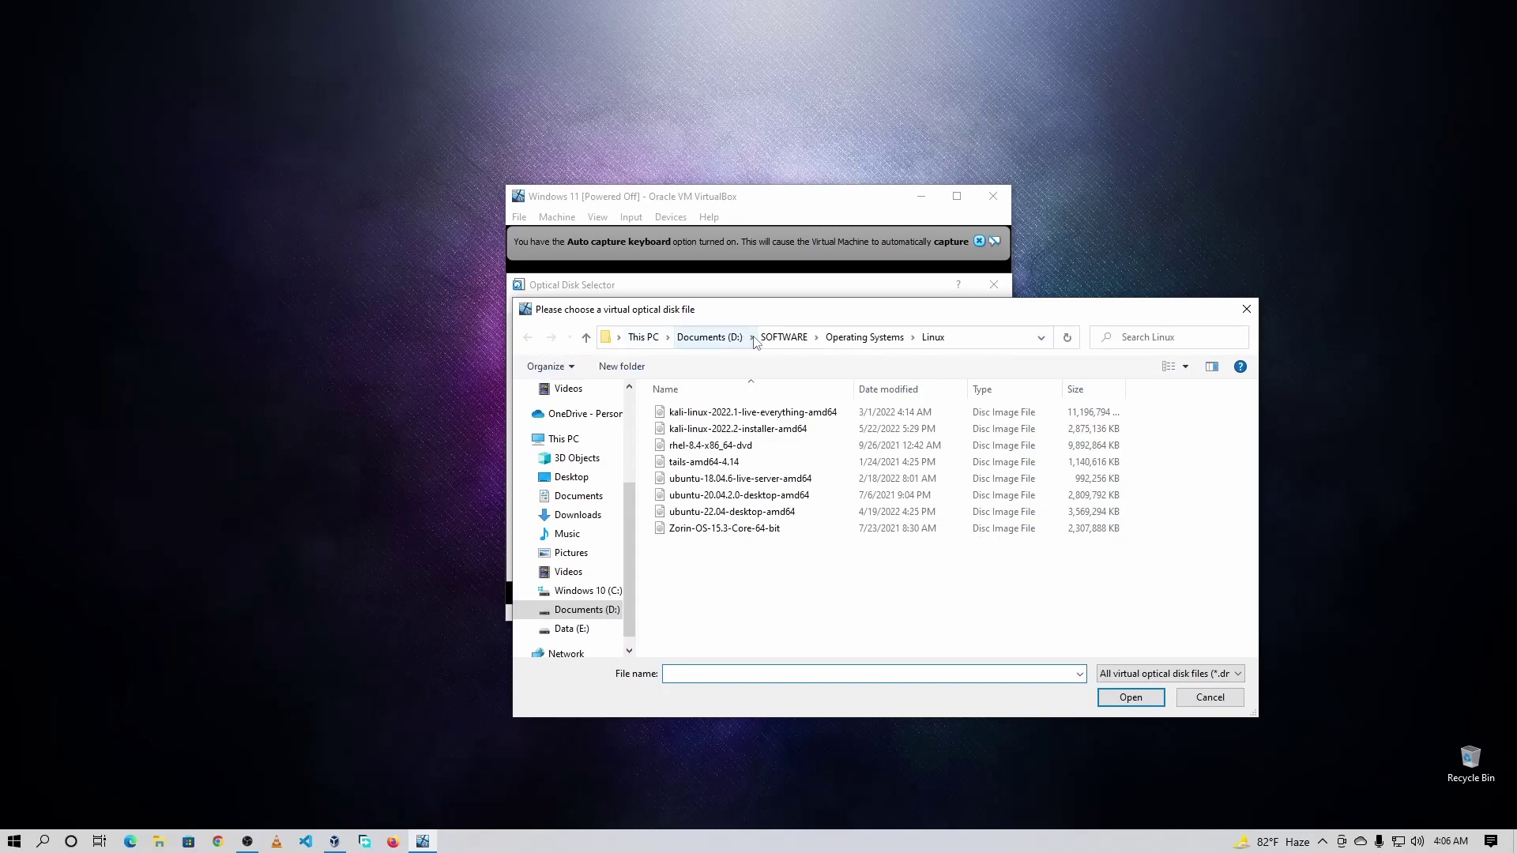
click(772, 338)
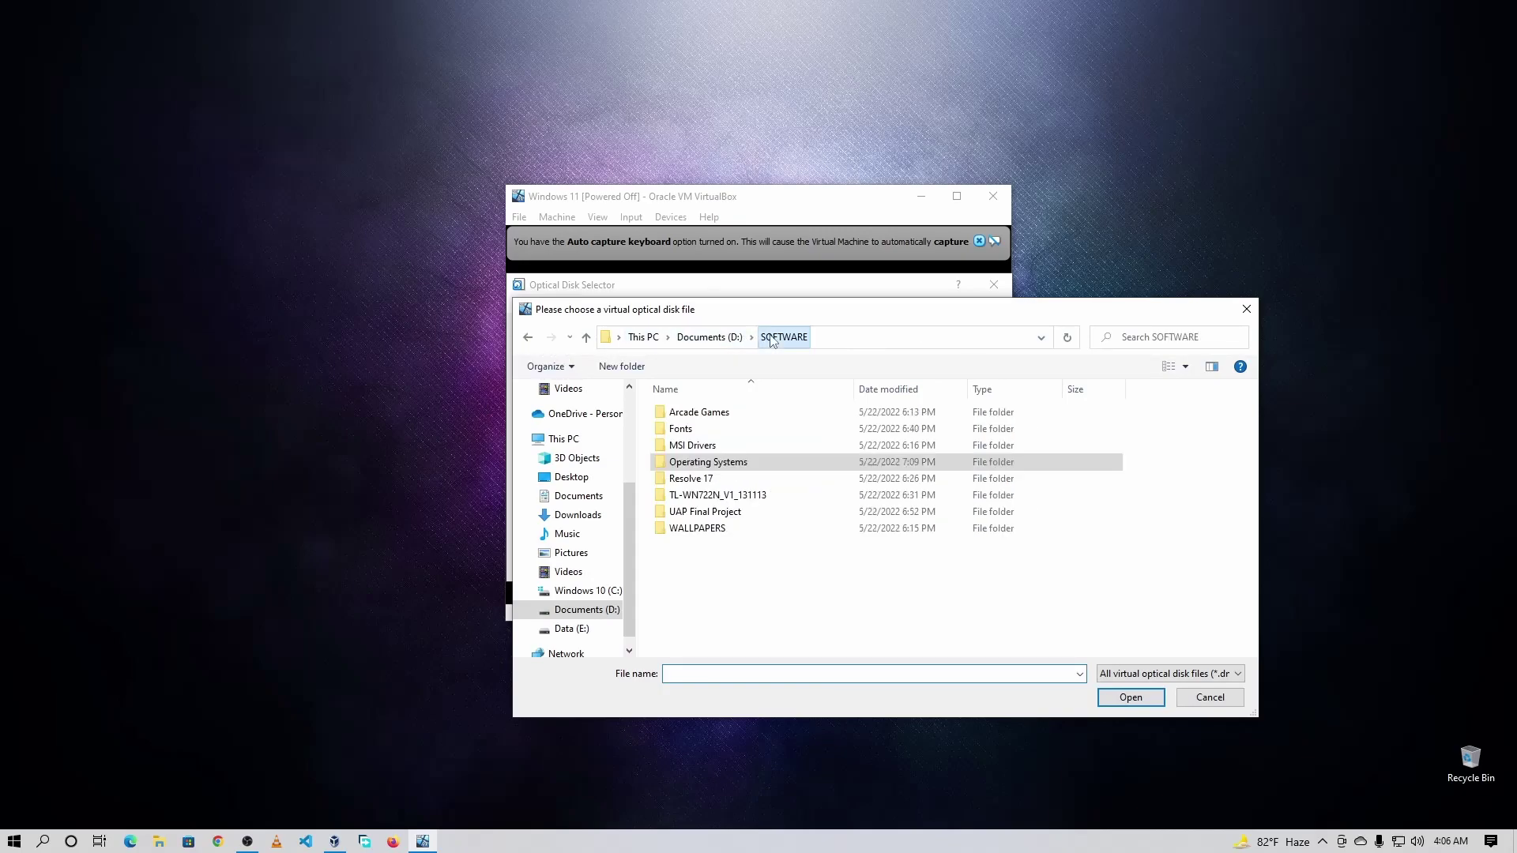
double_click(721, 465)
double_click(720, 465)
double_click(720, 464)
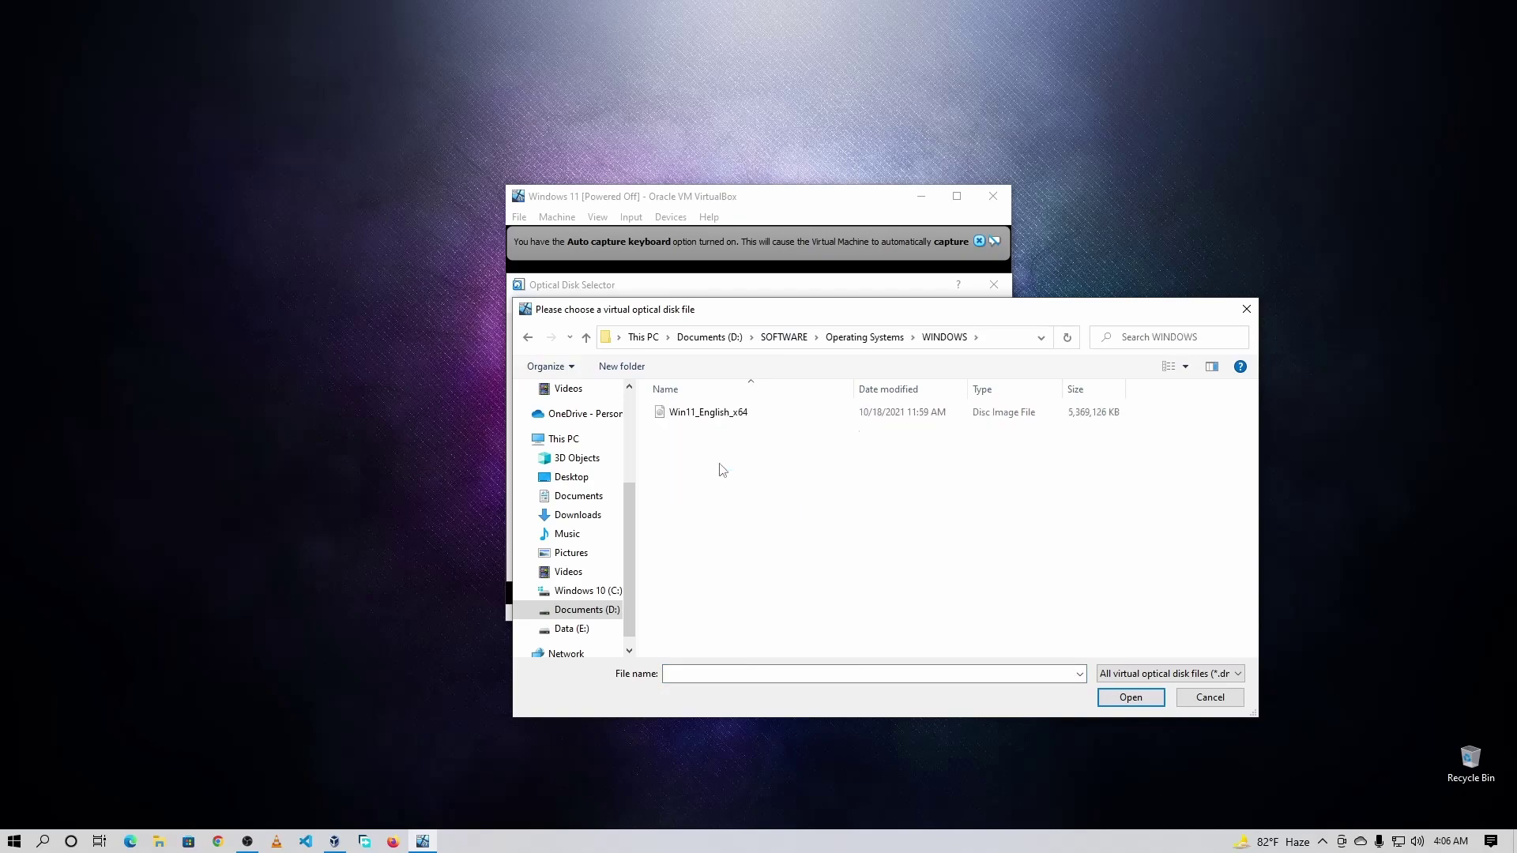
click(706, 413)
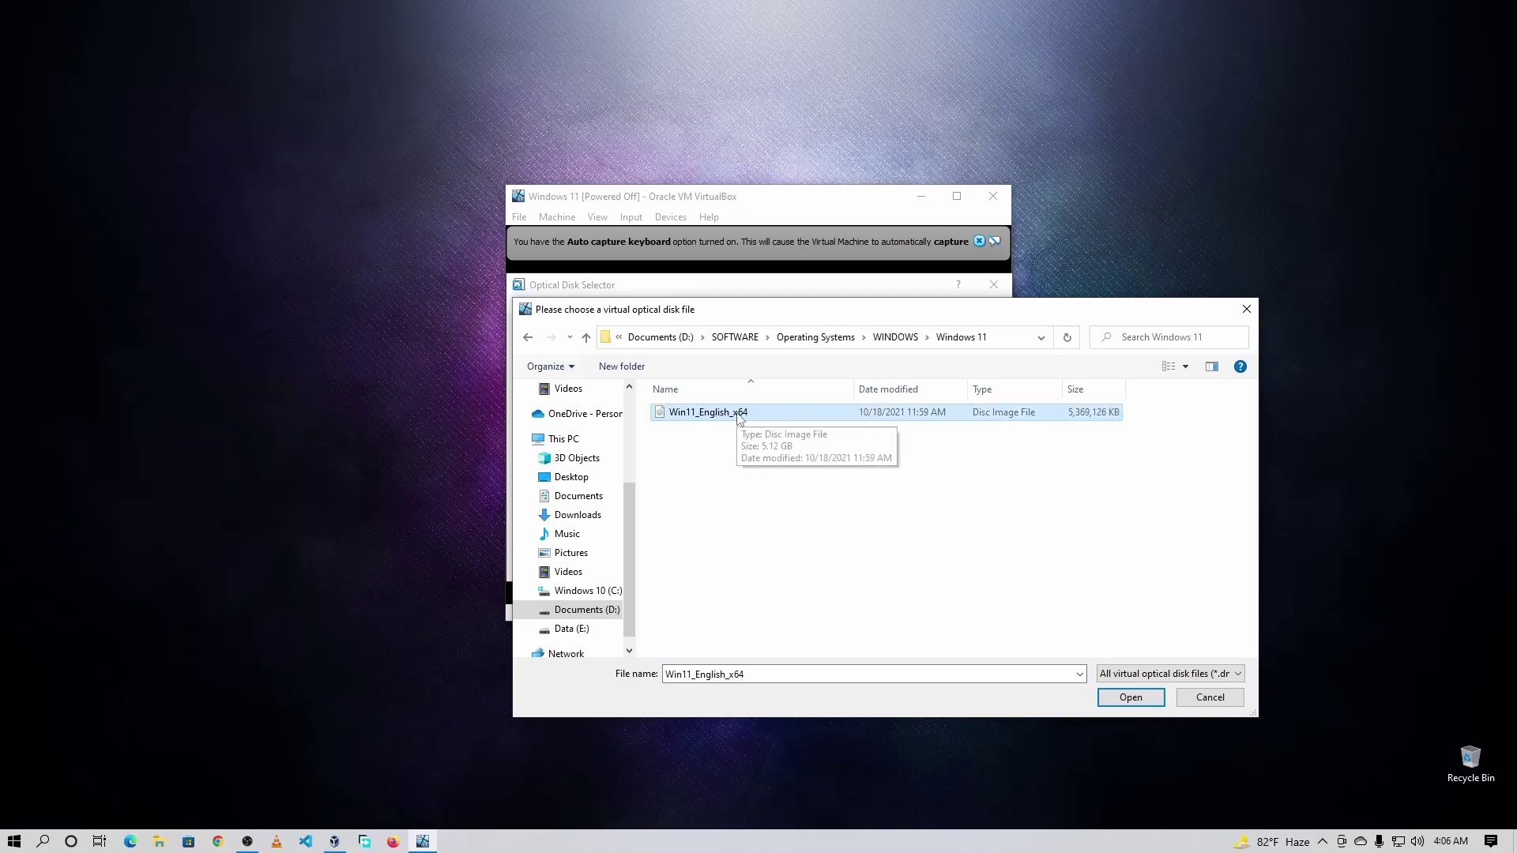
click(1146, 705)
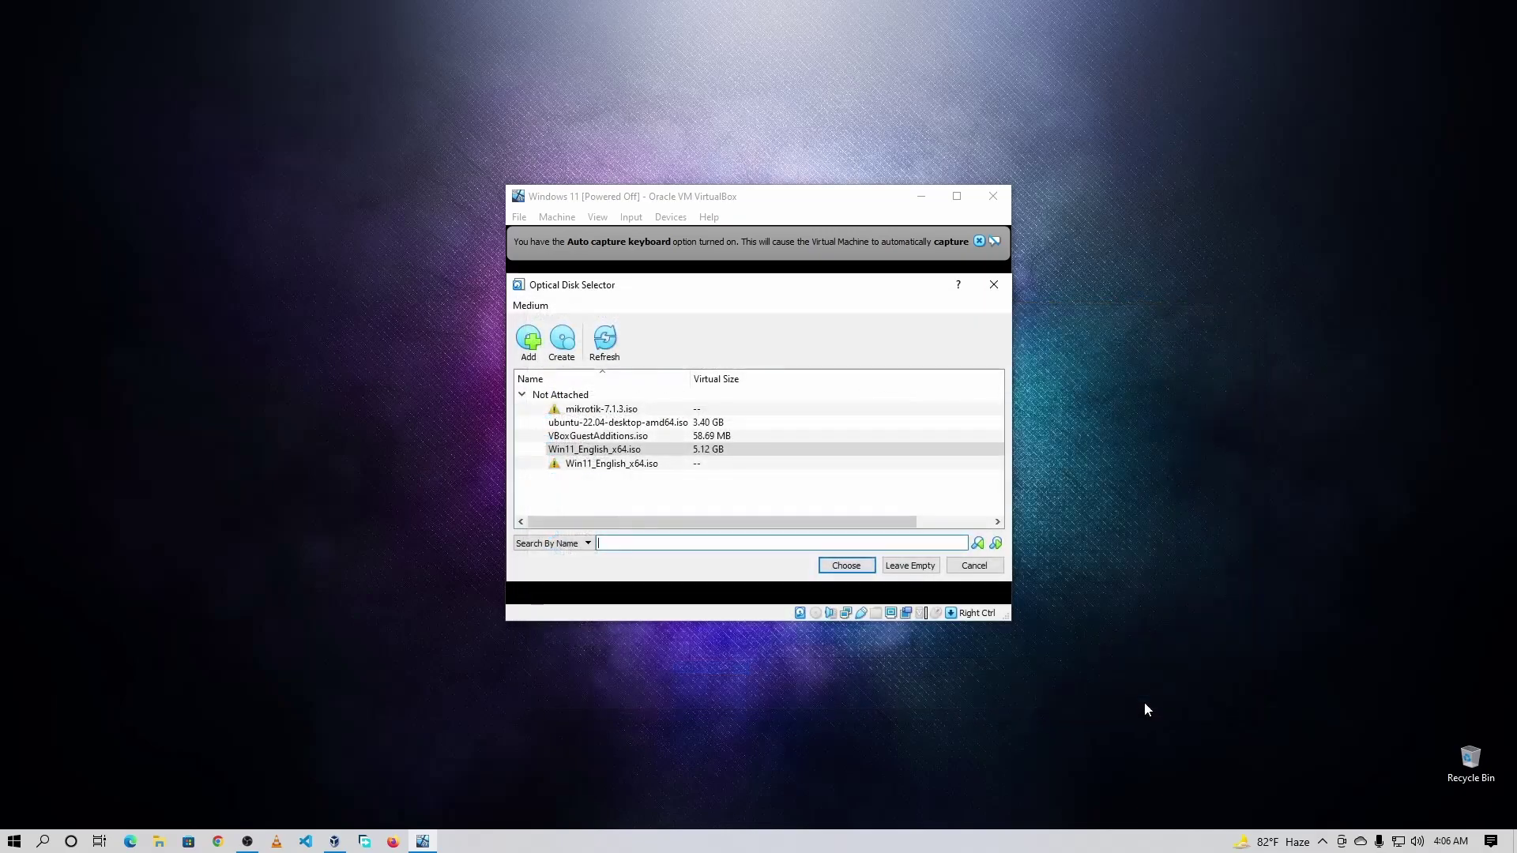
click(847, 566)
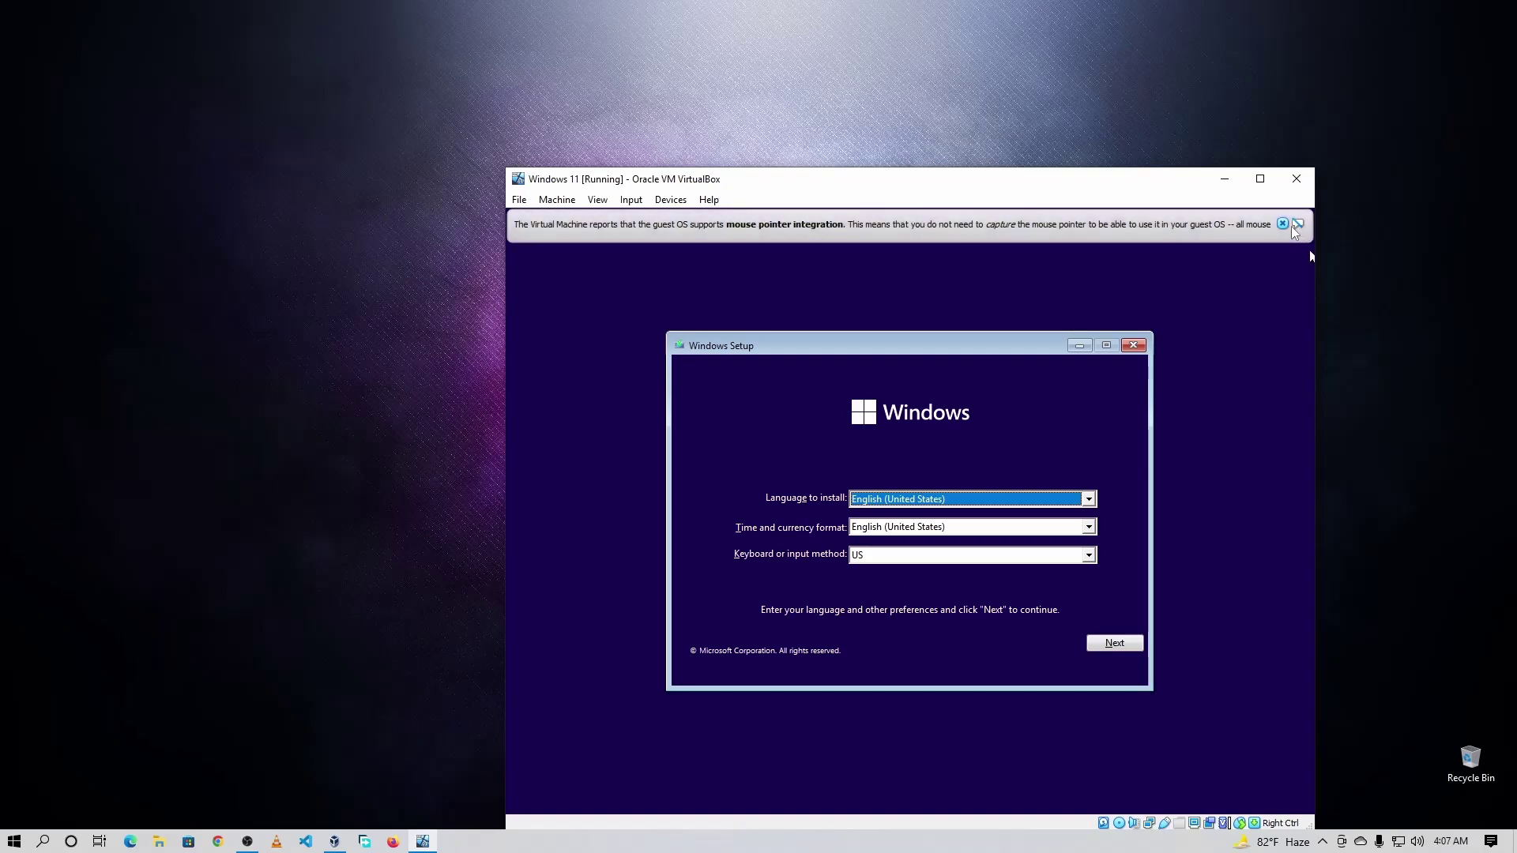
Step: Open a command prompt within Windows Setup and launch the Registry Editor with the regedit command
drag(1089, 187, 941, 79)
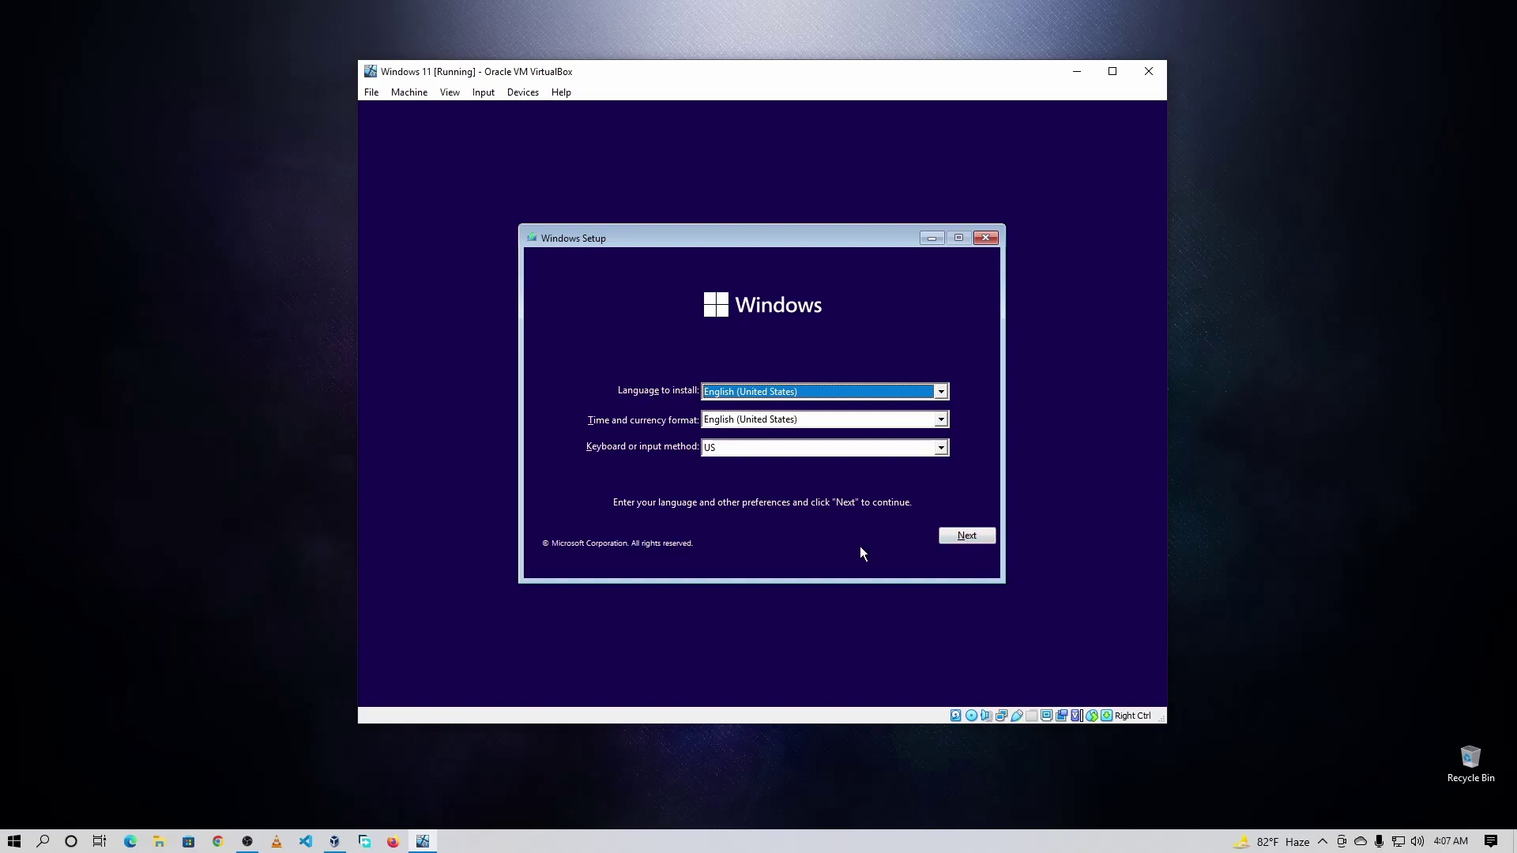
key(shift+F10)
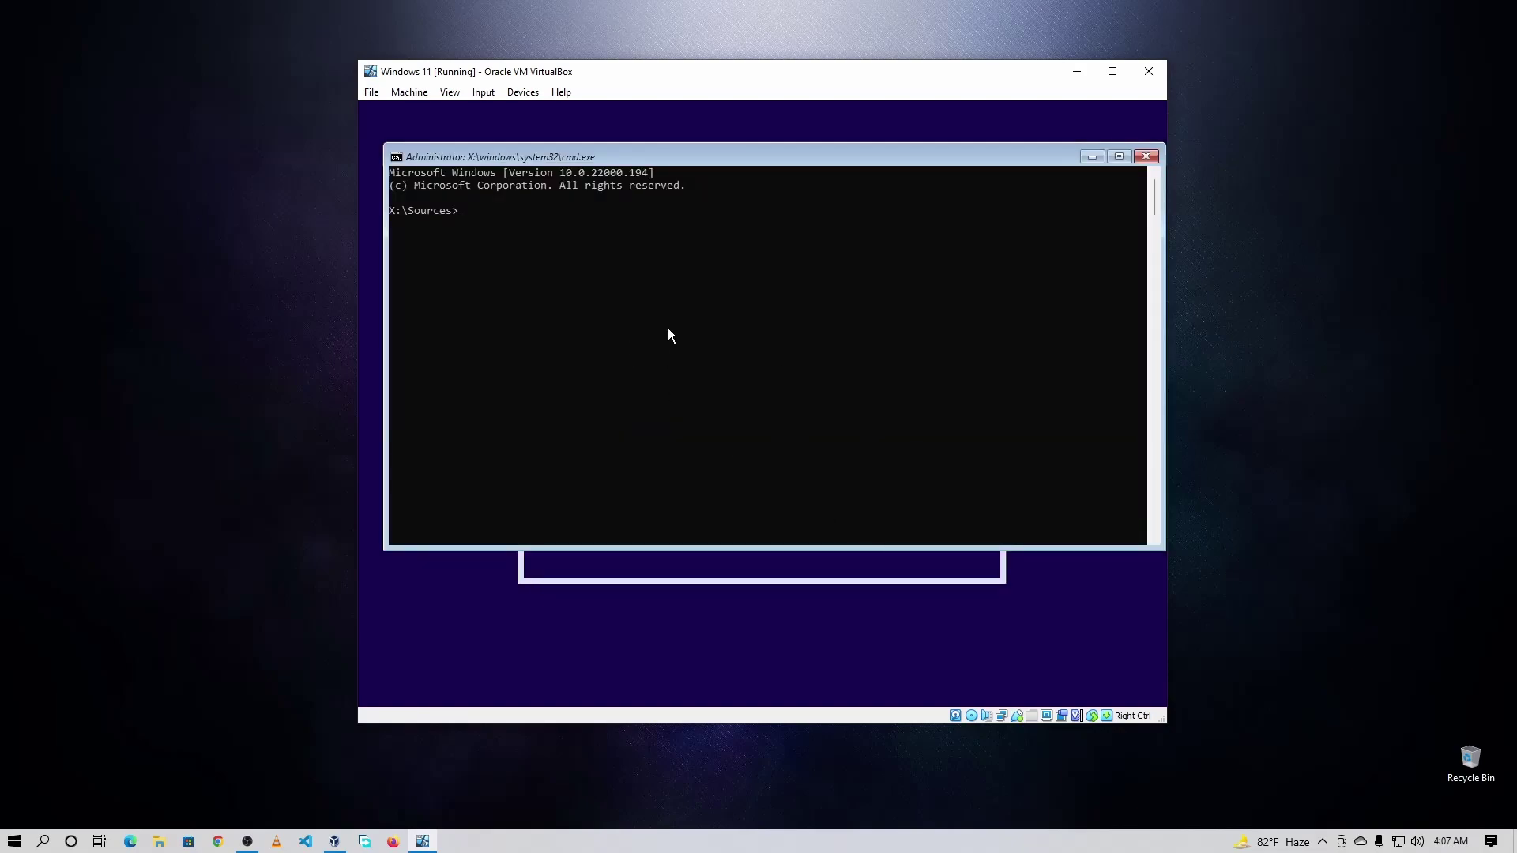
text(regedit)
key(Return)
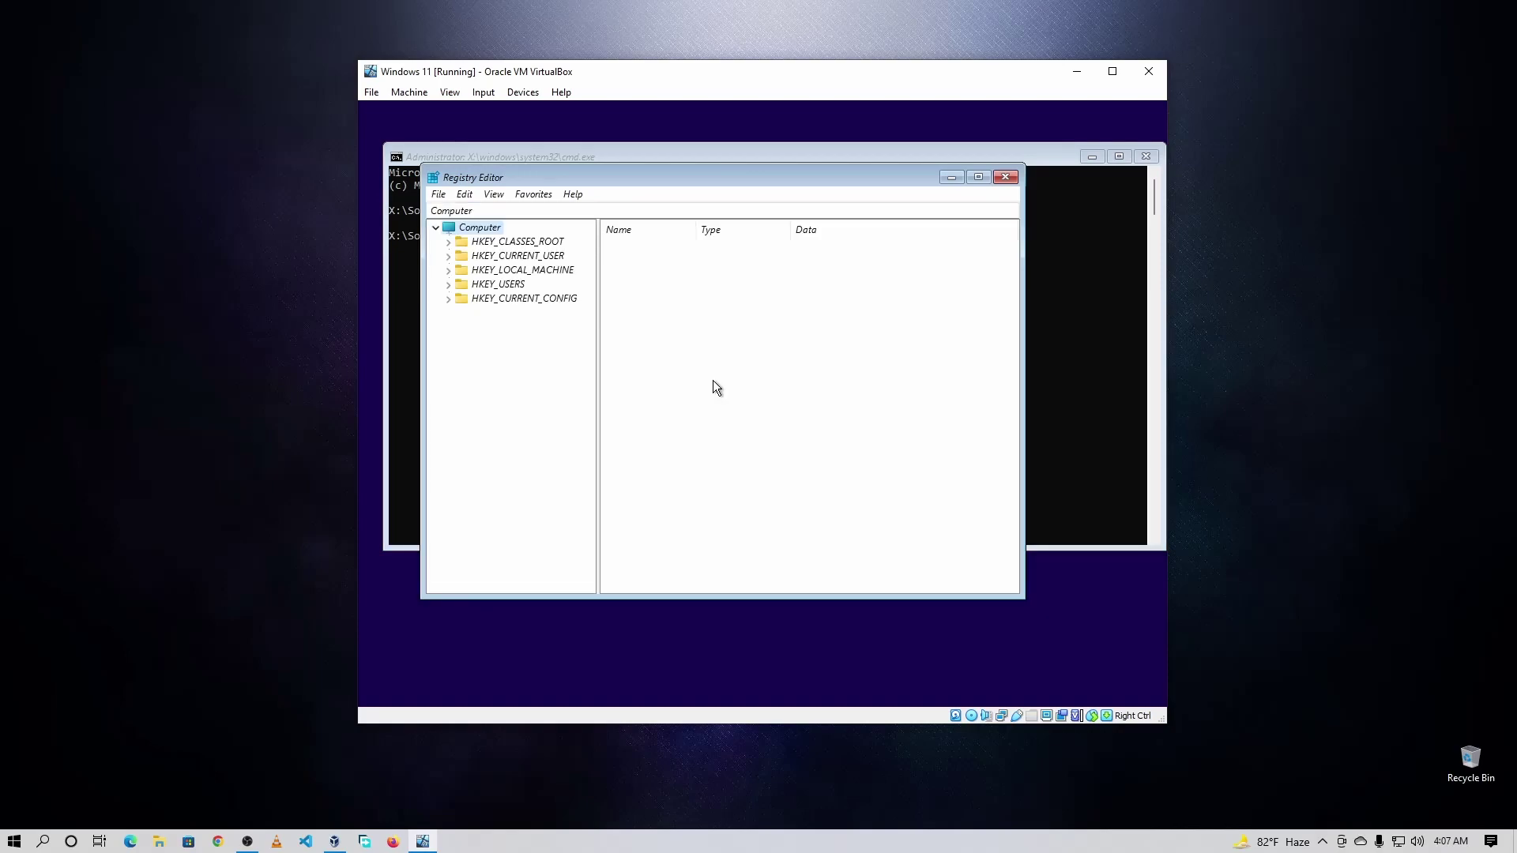
drag(628, 172, 694, 201)
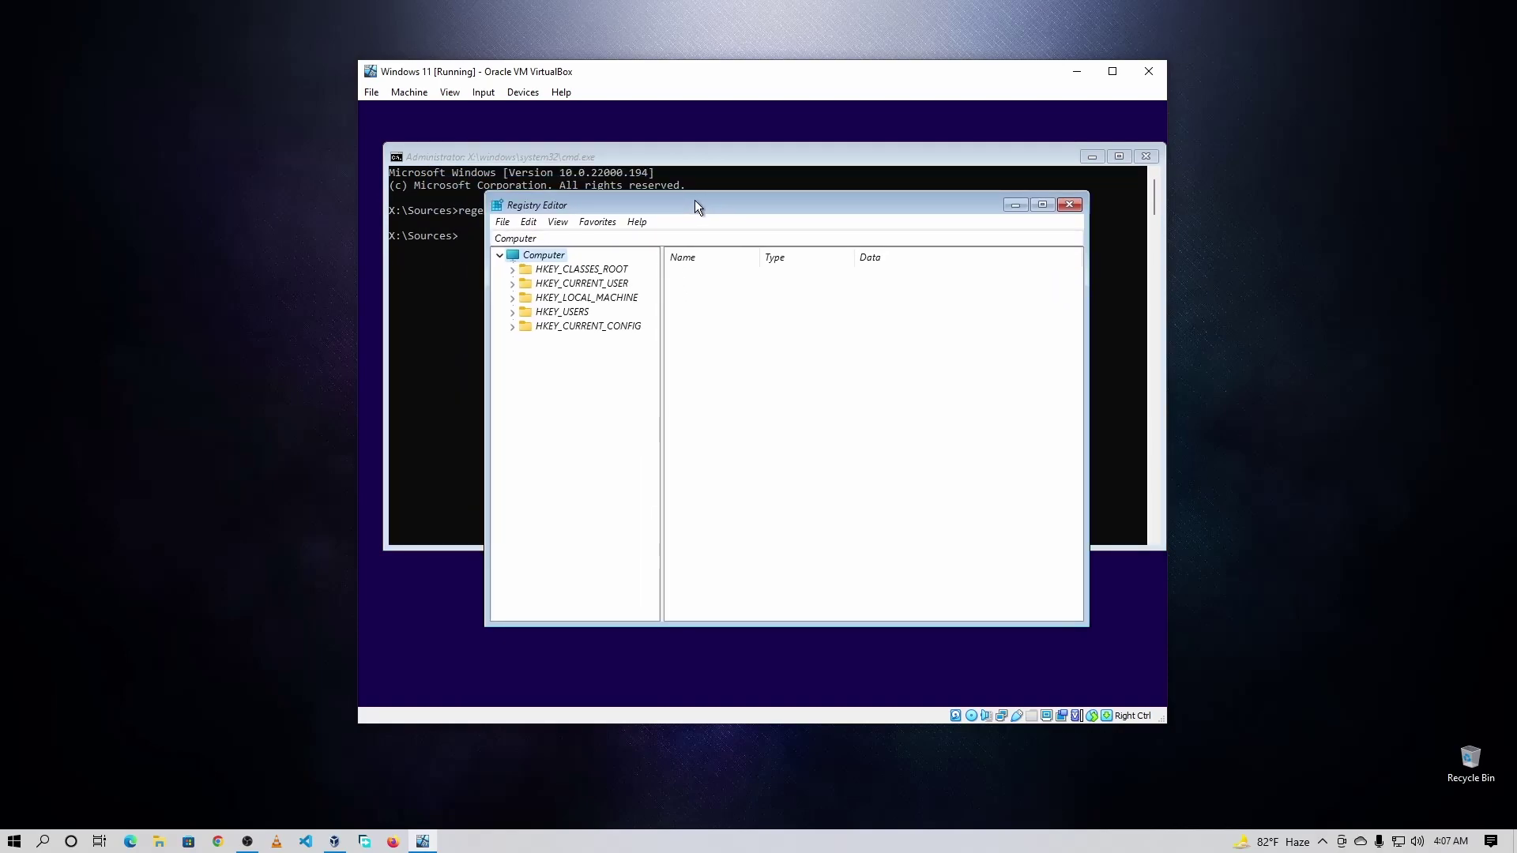
Step: Create a registry key named LabConfig under HKEY_LOCAL_MACHINE\SYSTEM\Setup
click(511, 298)
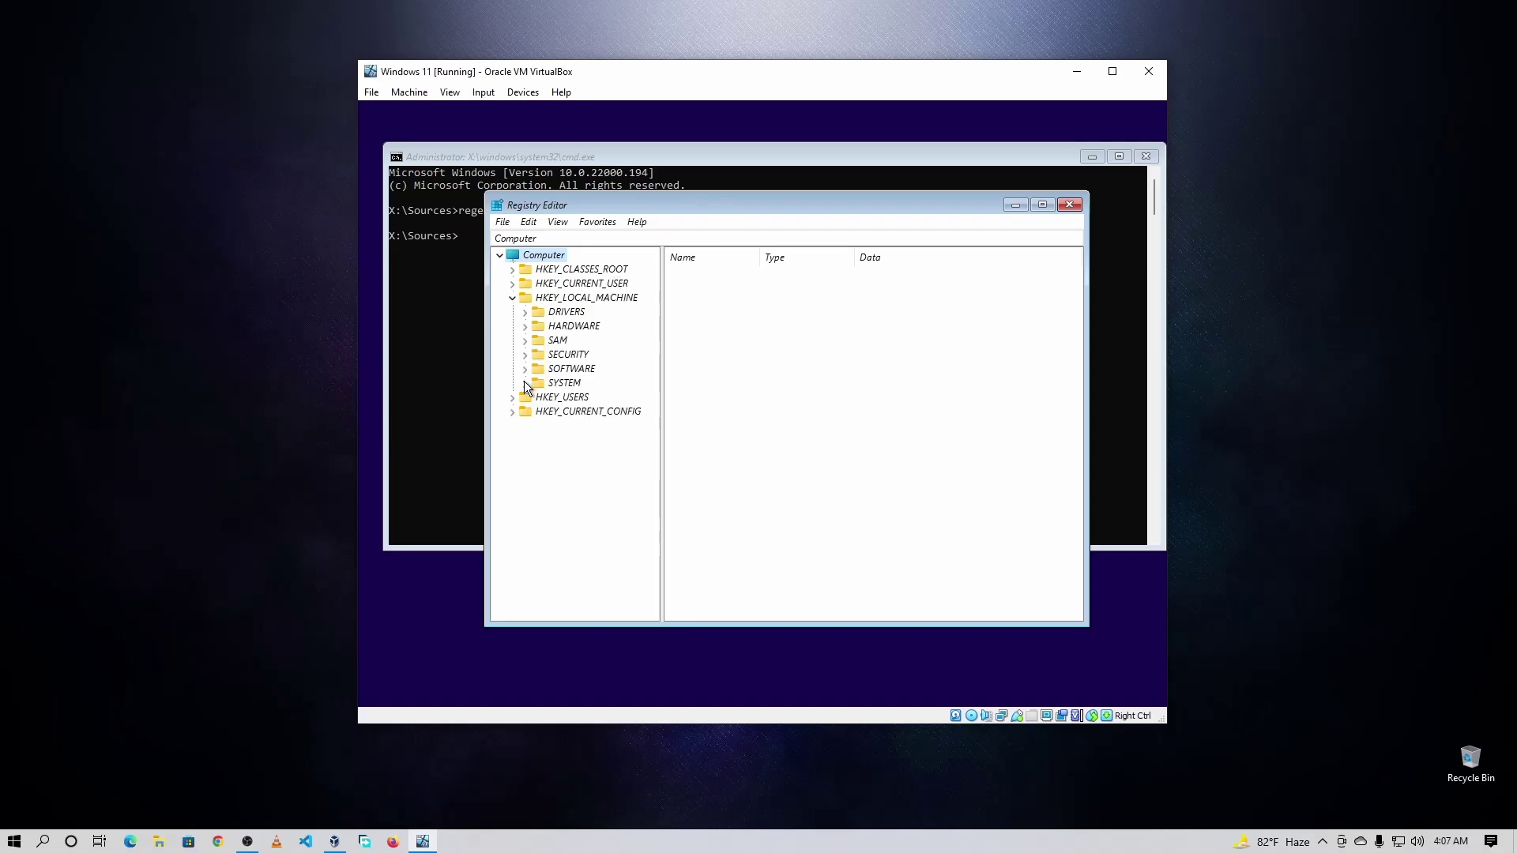
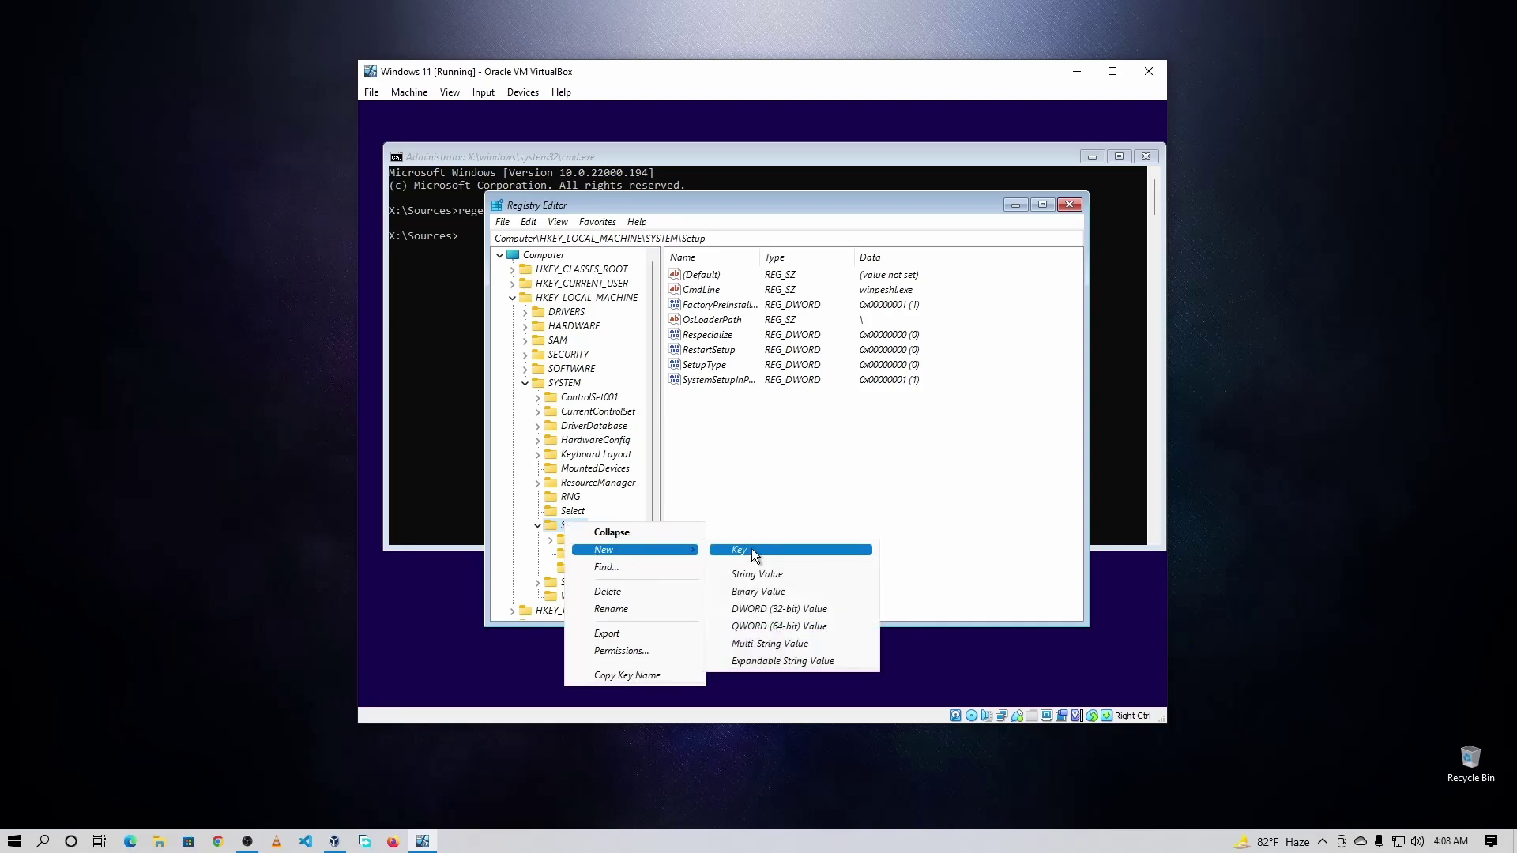
click(748, 552)
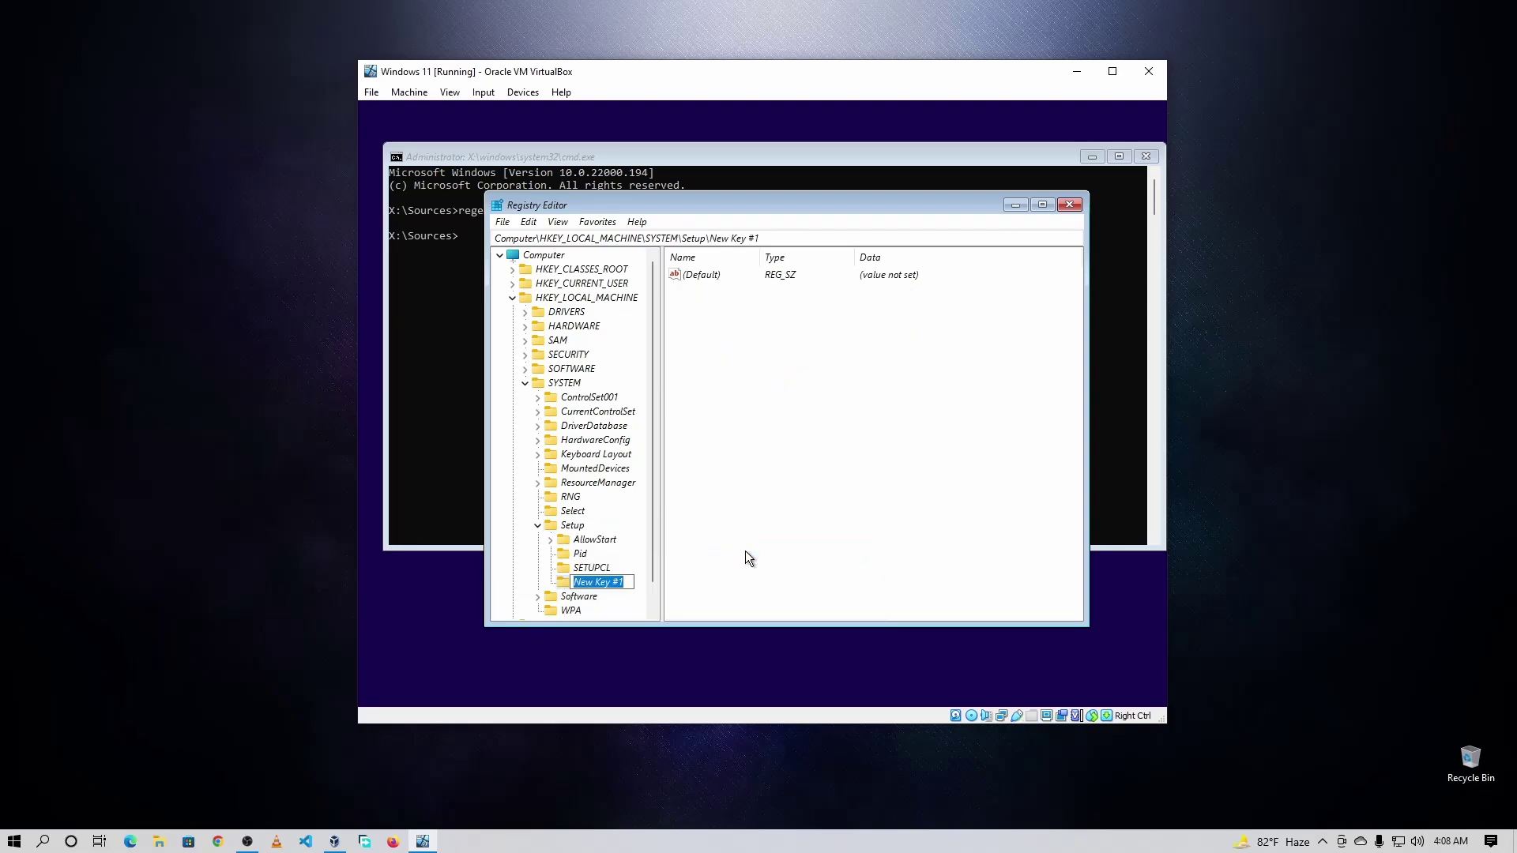
text(LabConfig)
key(Return)
Step: Add a DWORD (32-bit) value named BypassSecureBootCheck to the LabConfig key
right_click(814, 354)
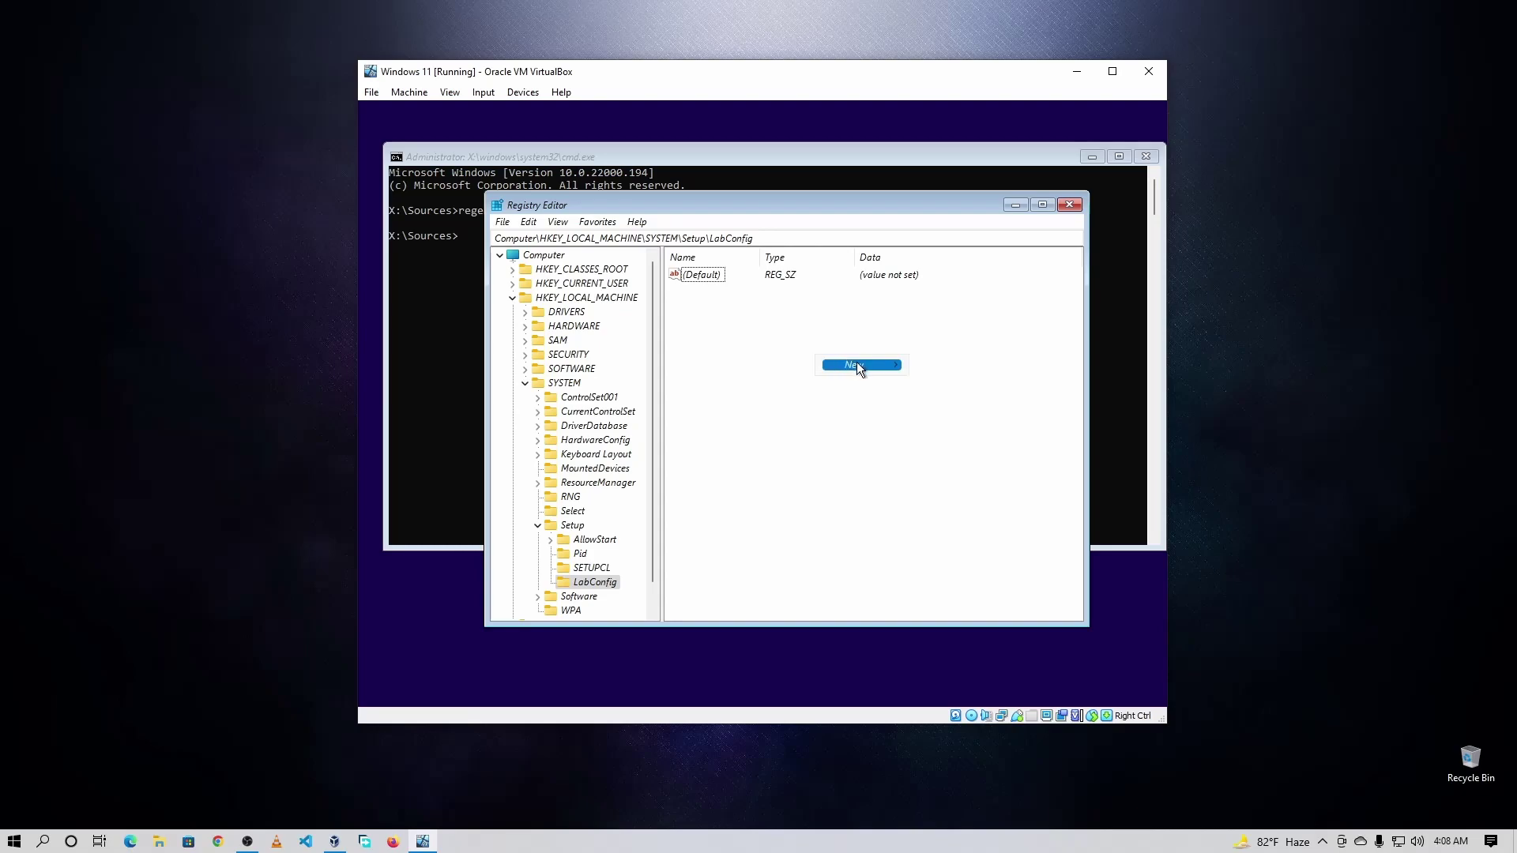
mouse_move(864, 364)
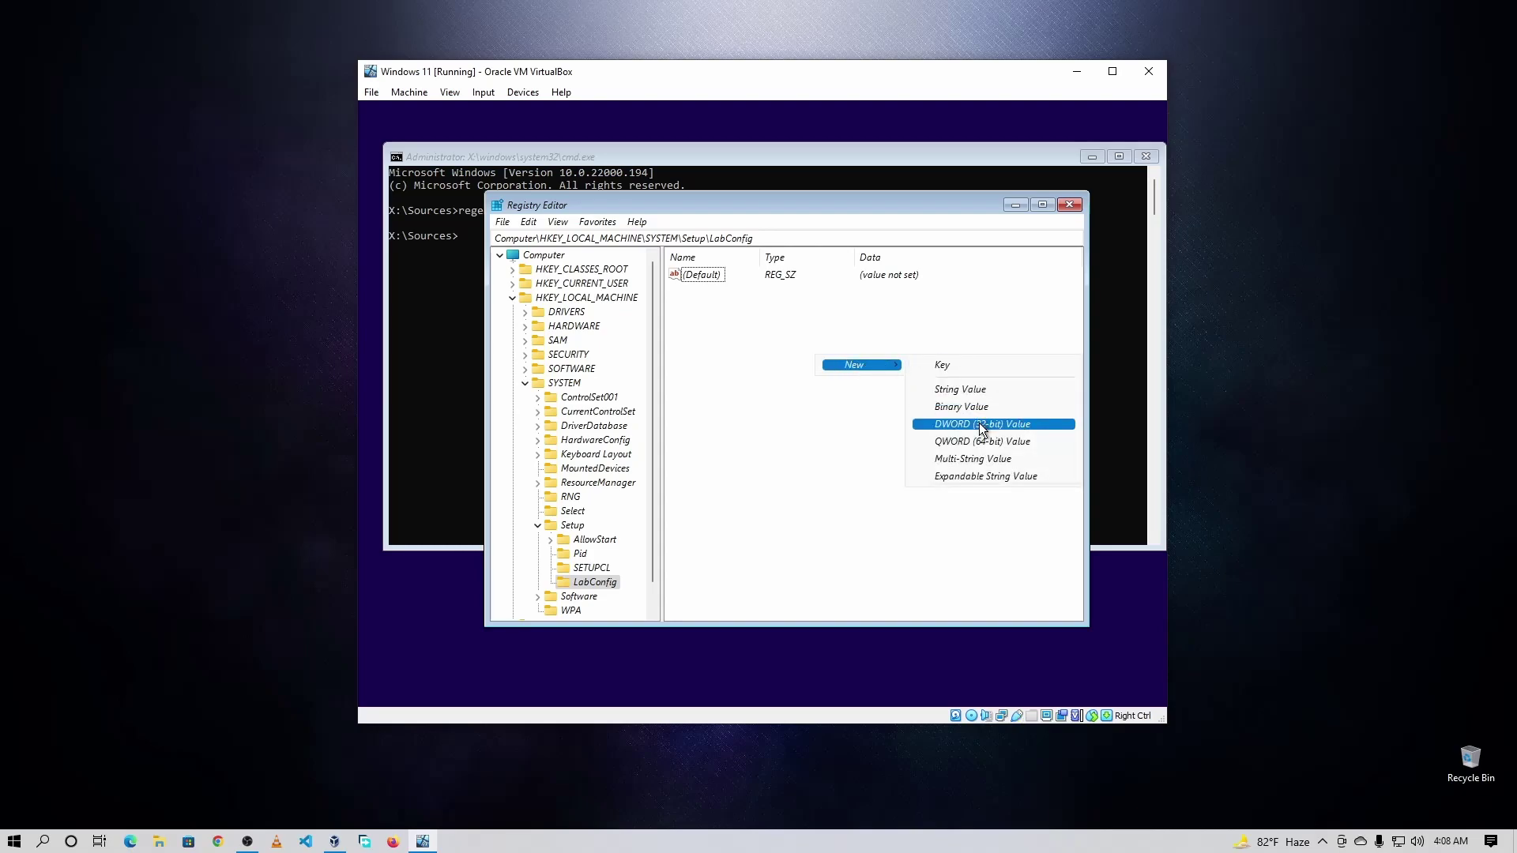
click(1008, 427)
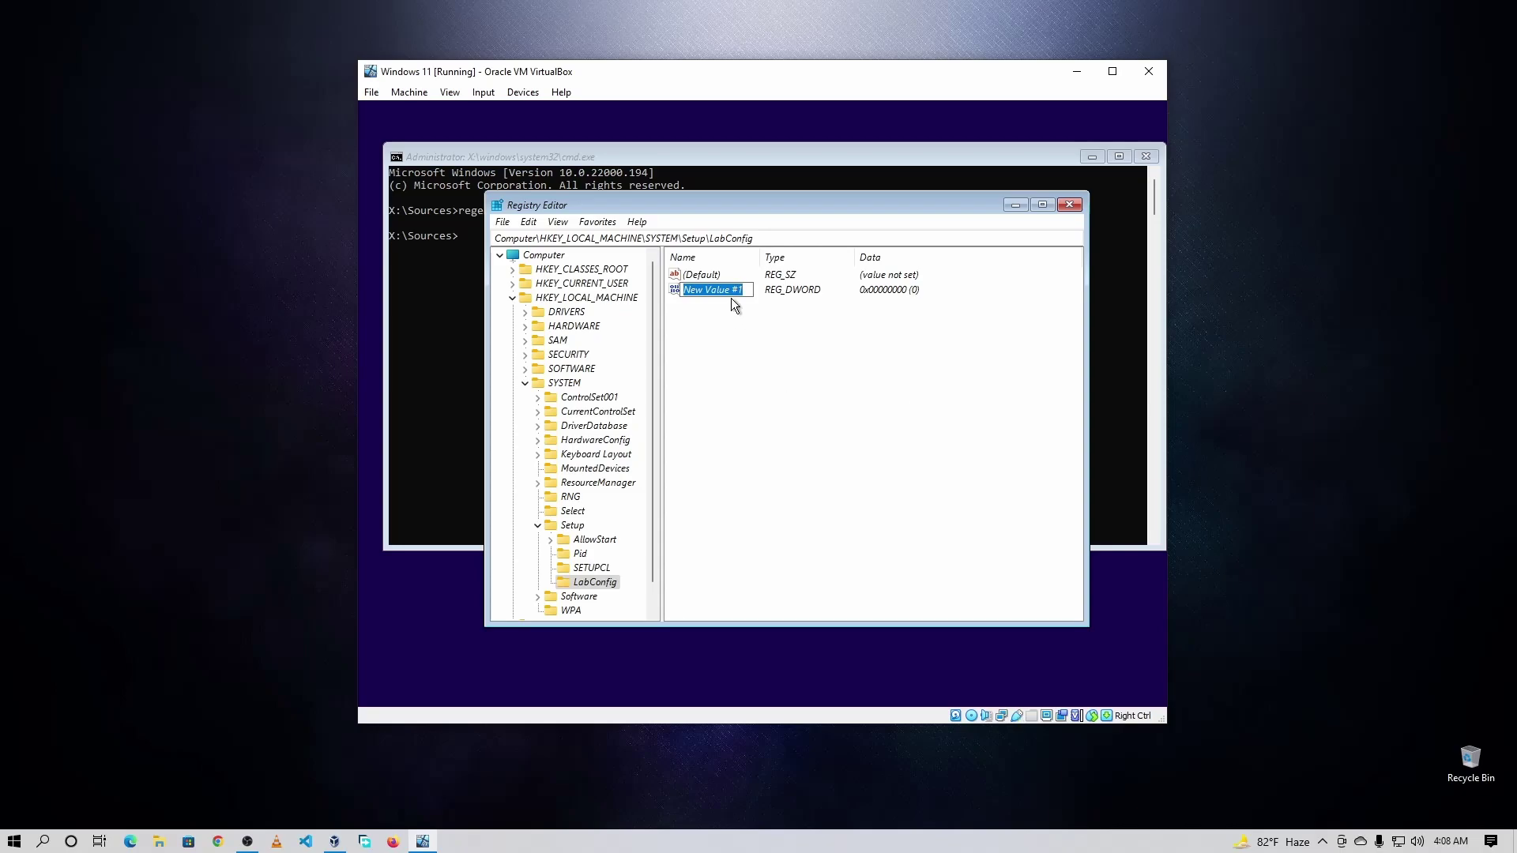
text(BypassSecureBootCheck)
key(Return)
Step: Add a DWORD (32-bit) value named BypassTPMCheck to the LabConfig key
right_click(755, 336)
mouse_move(806, 338)
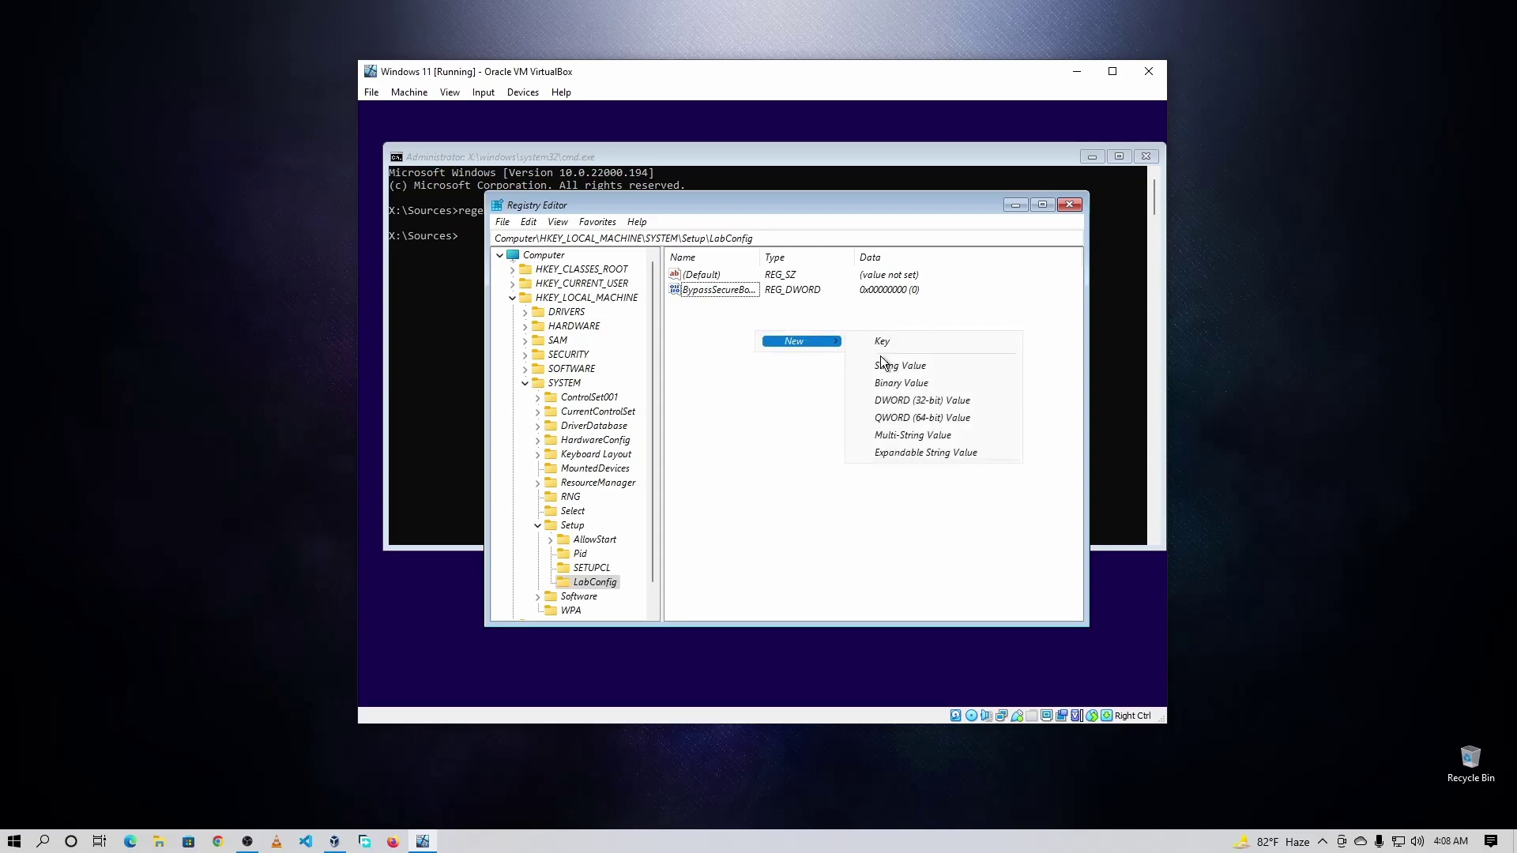
click(921, 402)
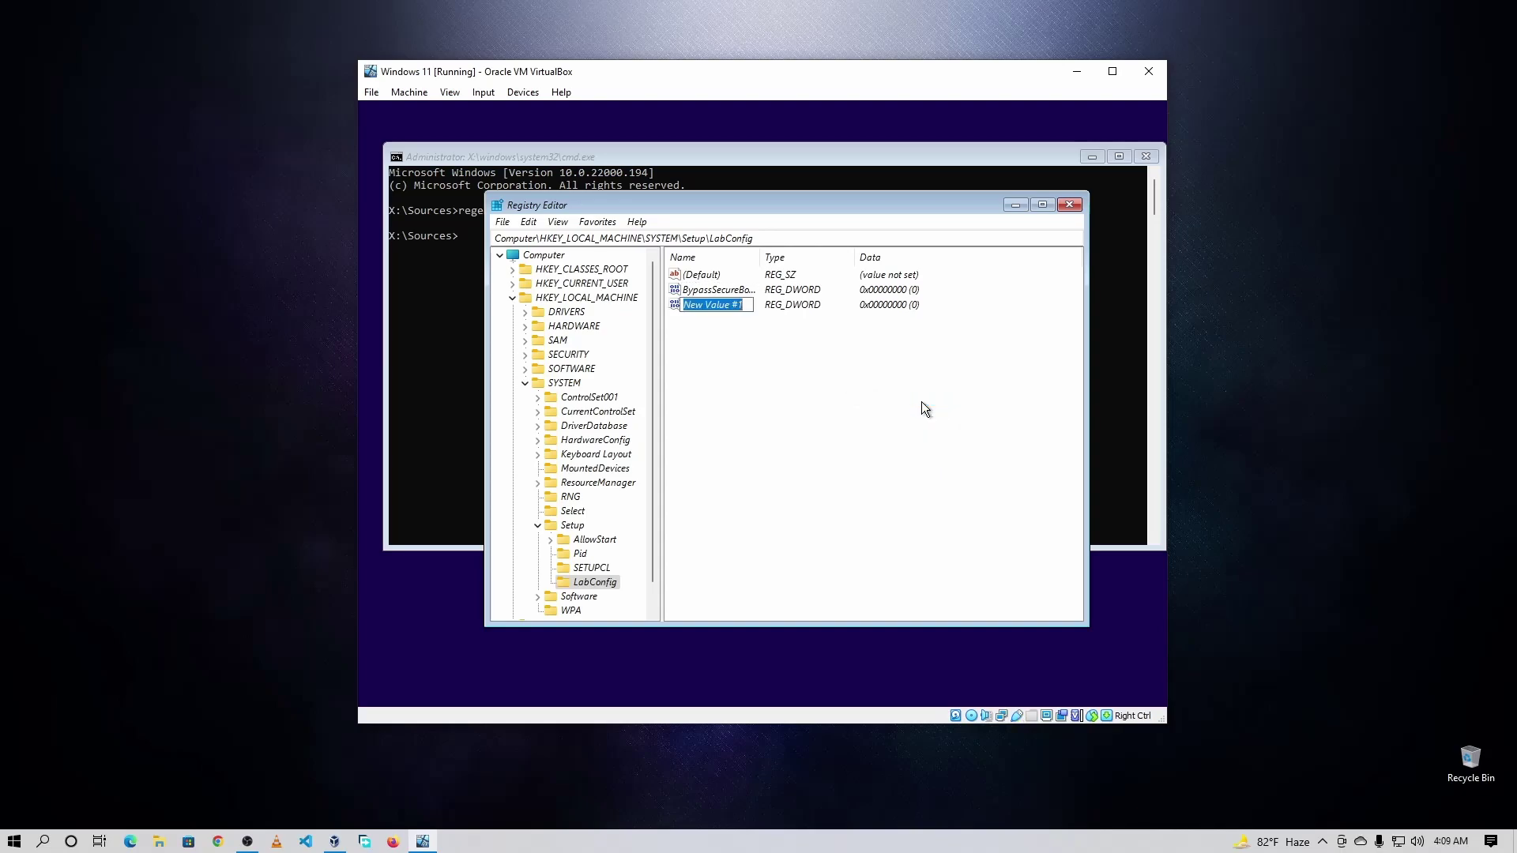
text(BypassTPMCheck)
key(Return)
Step: Add a DWORD (32-bit) value named BypassRAMCheck to the LabConfig key
right_click(923, 404)
mouse_move(952, 414)
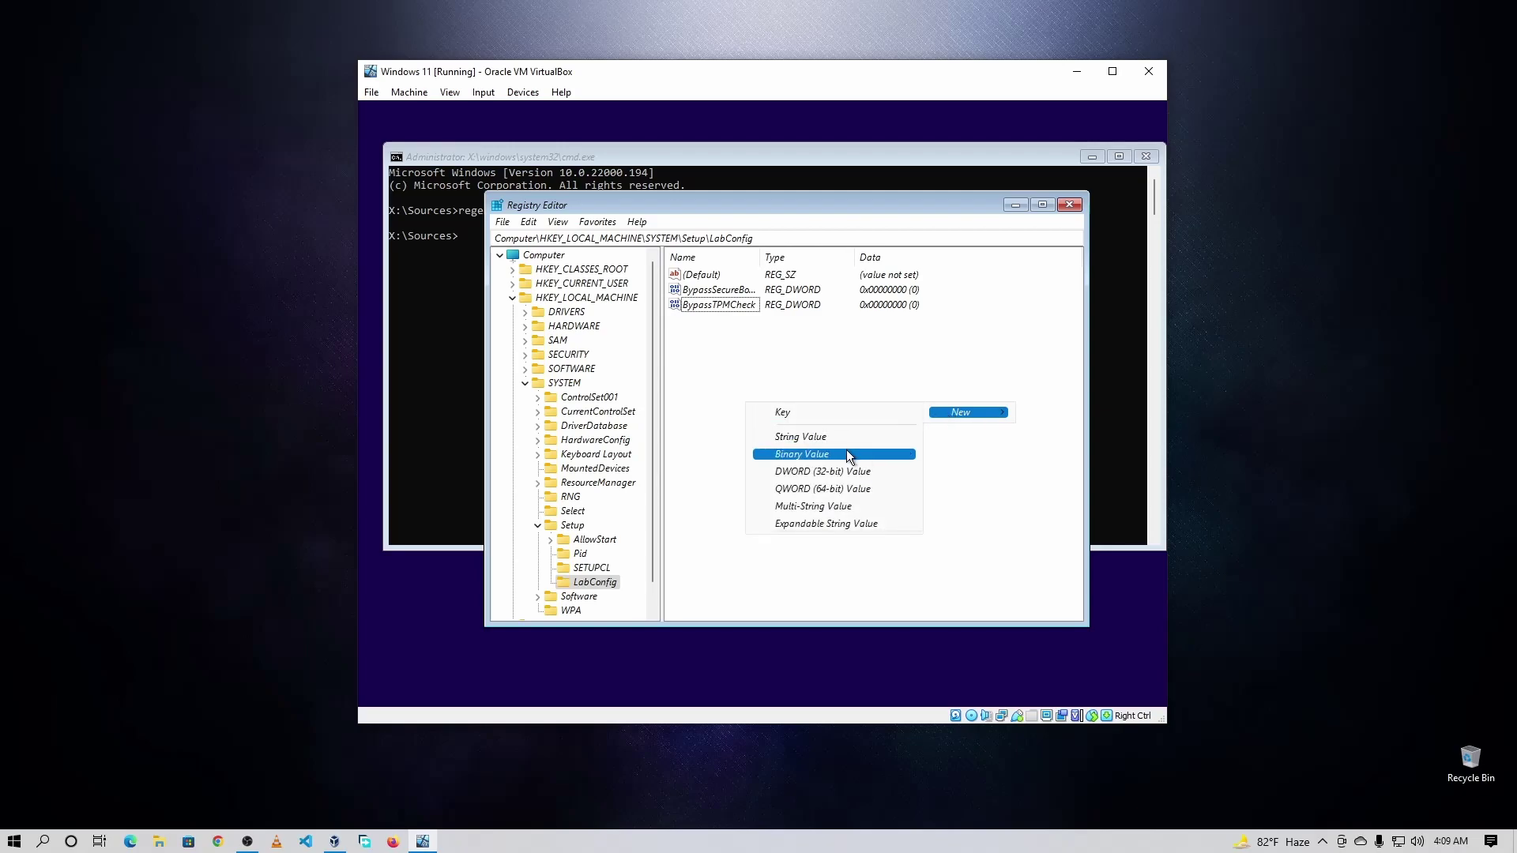
click(841, 471)
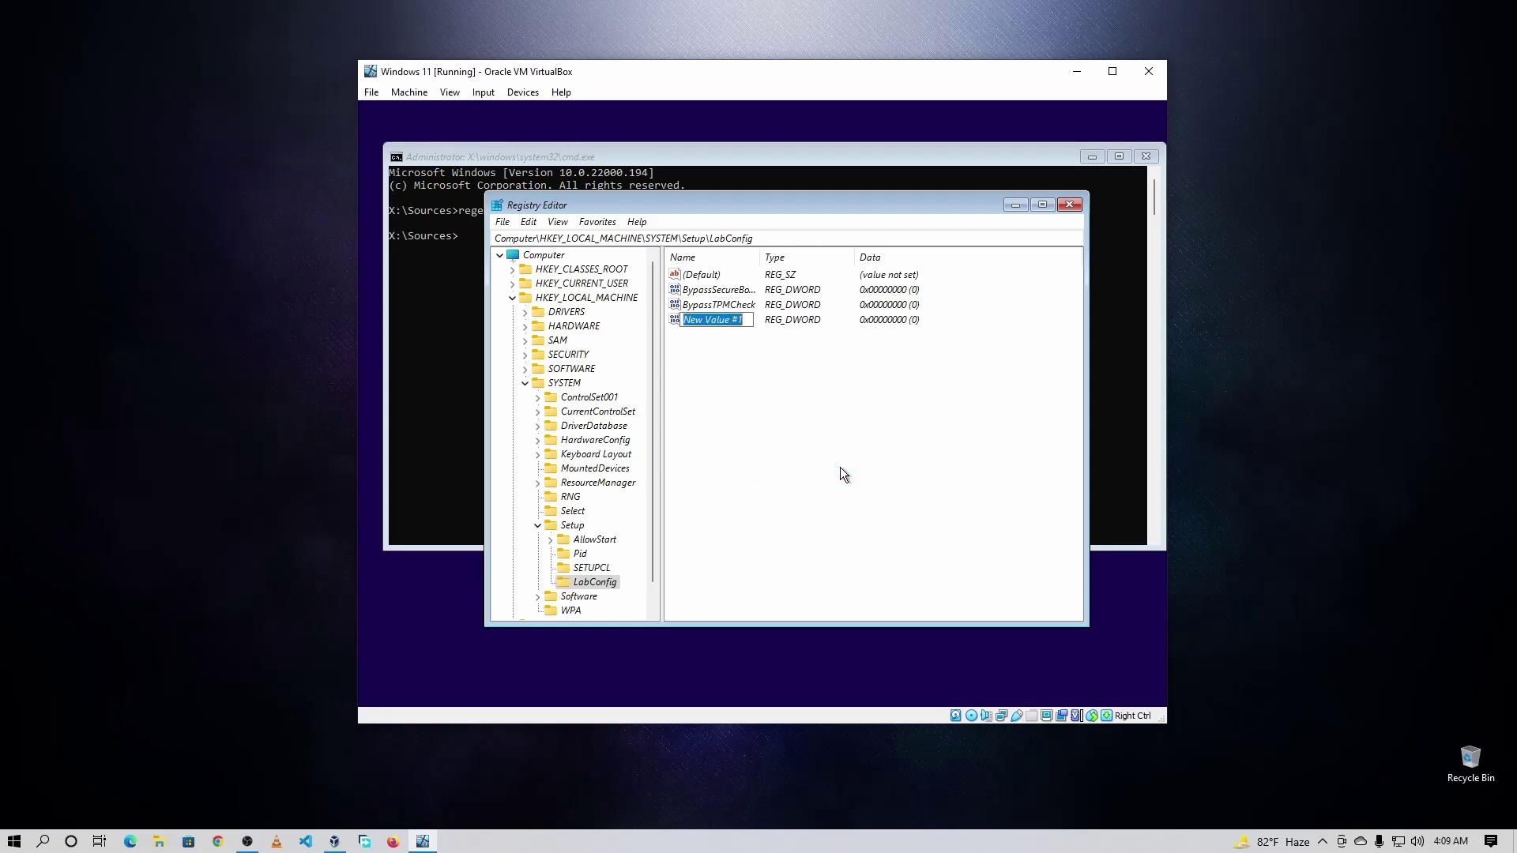
text(BypassRAMCheck)
key(Return)
Step: Set the value data of BypassSecureBootCheck, BypassTPMCheck and BypassRAMCheck to 1
double_click(711, 297)
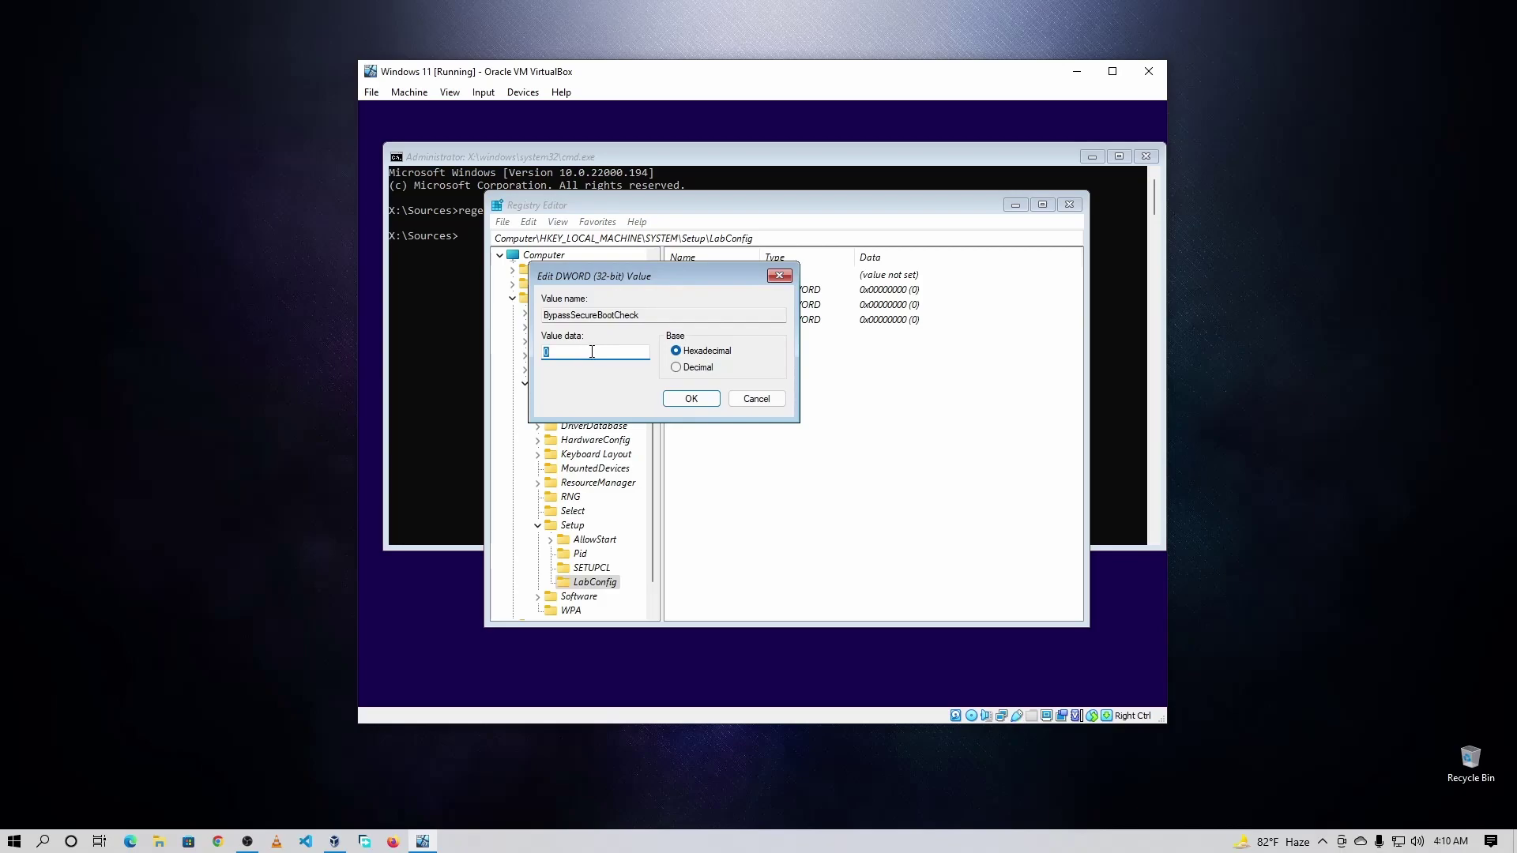
text(1)
click(665, 397)
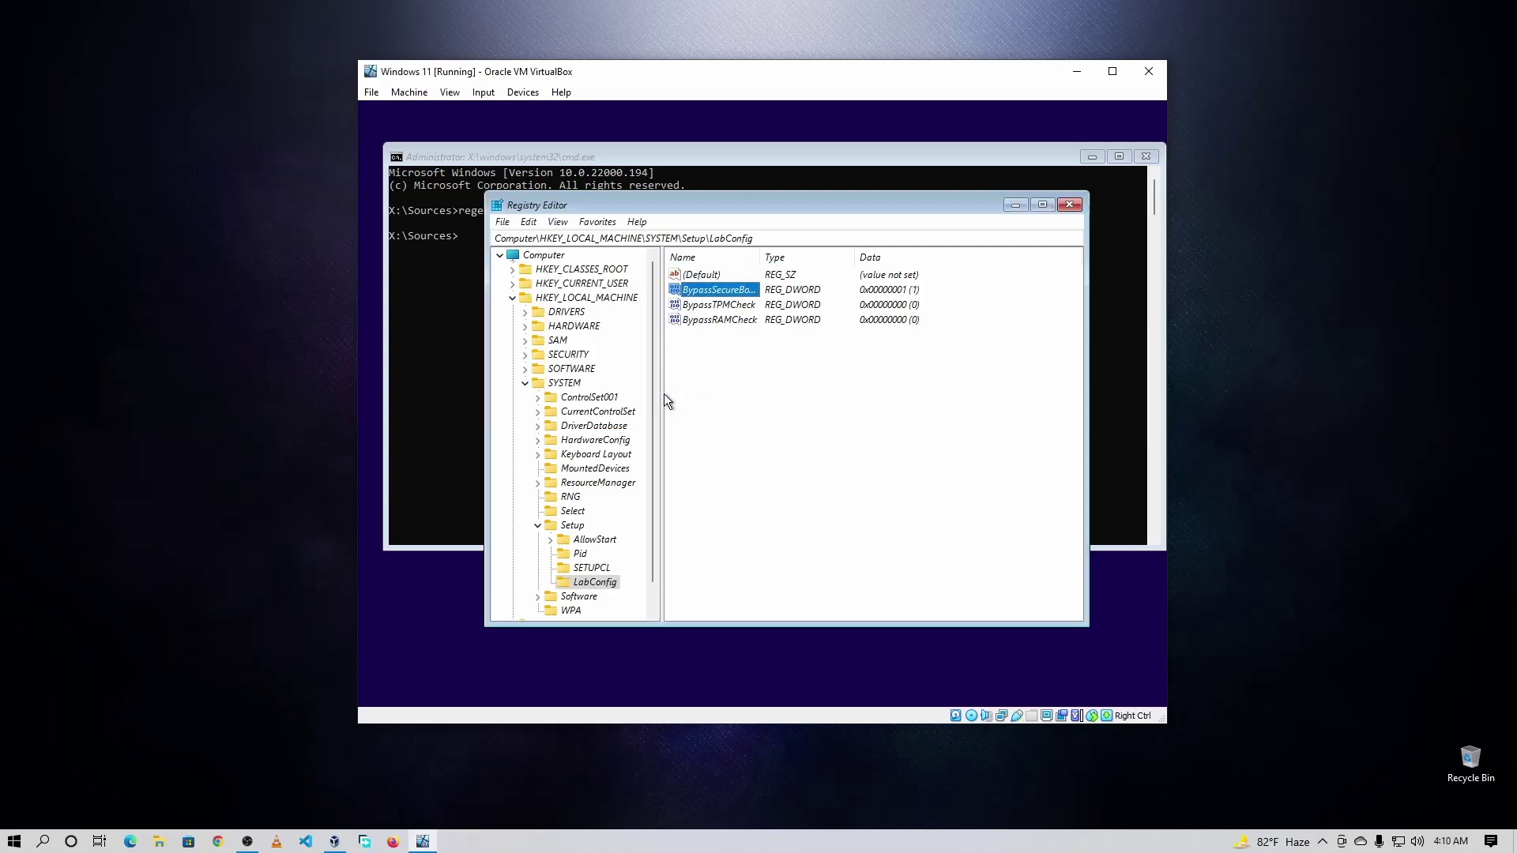
double_click(734, 304)
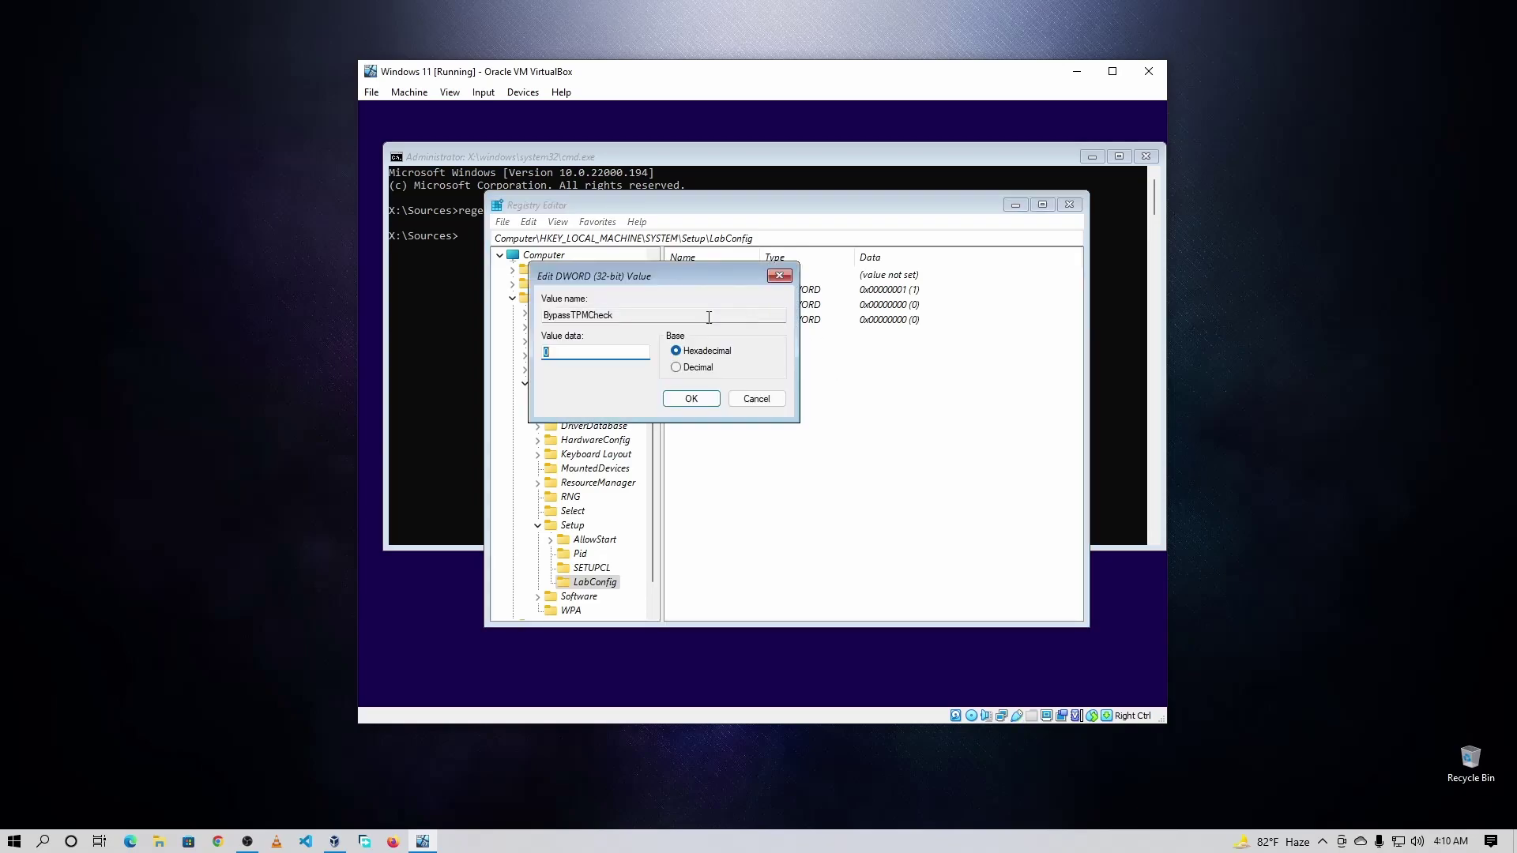
click(702, 399)
double_click(701, 317)
text(1)
click(685, 399)
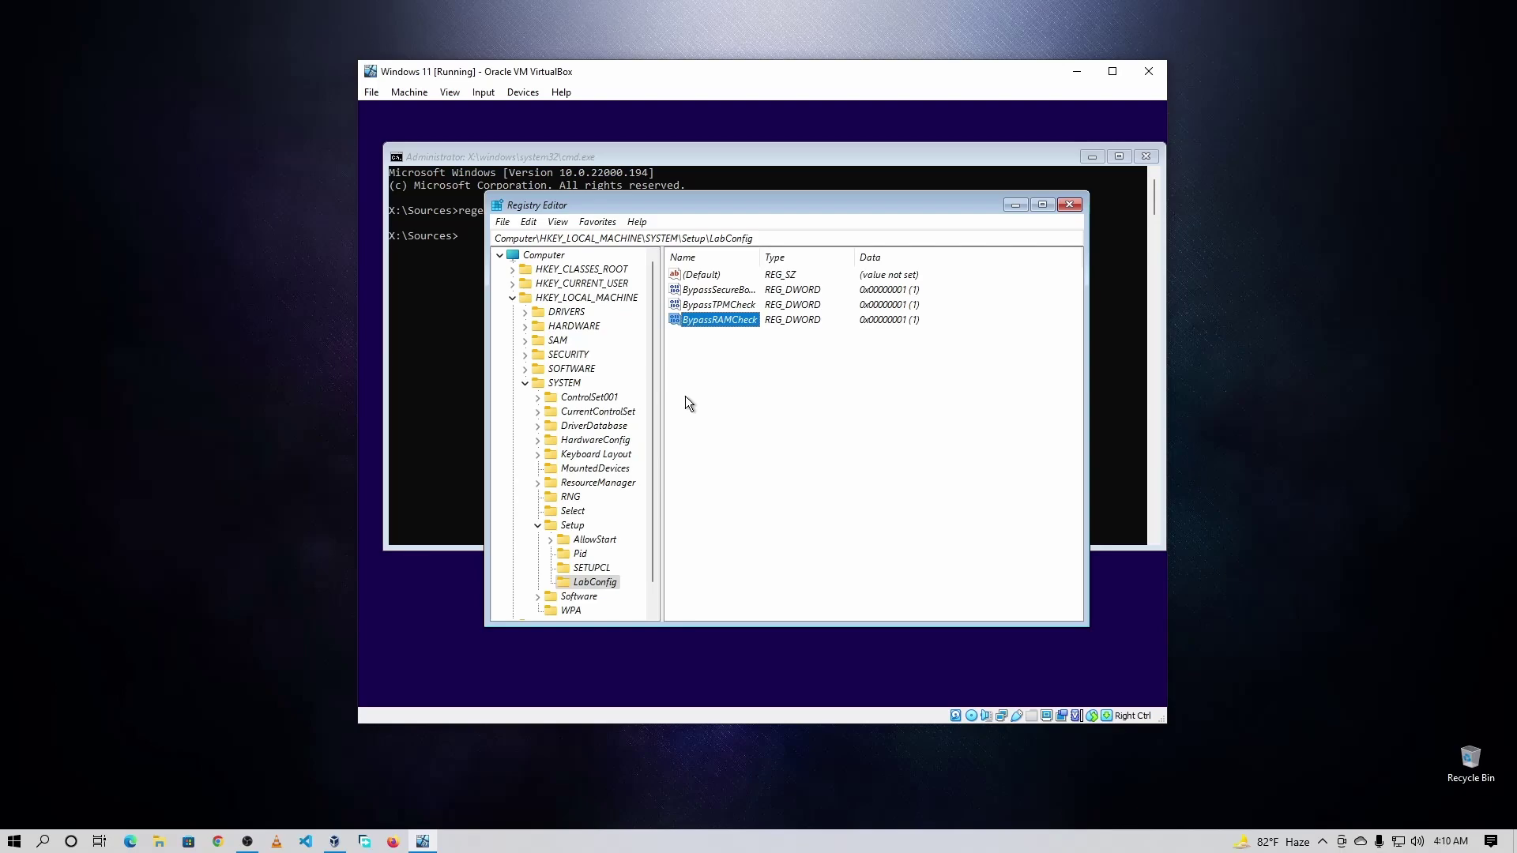
Step: Close the Registry Editor and command prompt, and start the Windows installation without a product key
click(1071, 205)
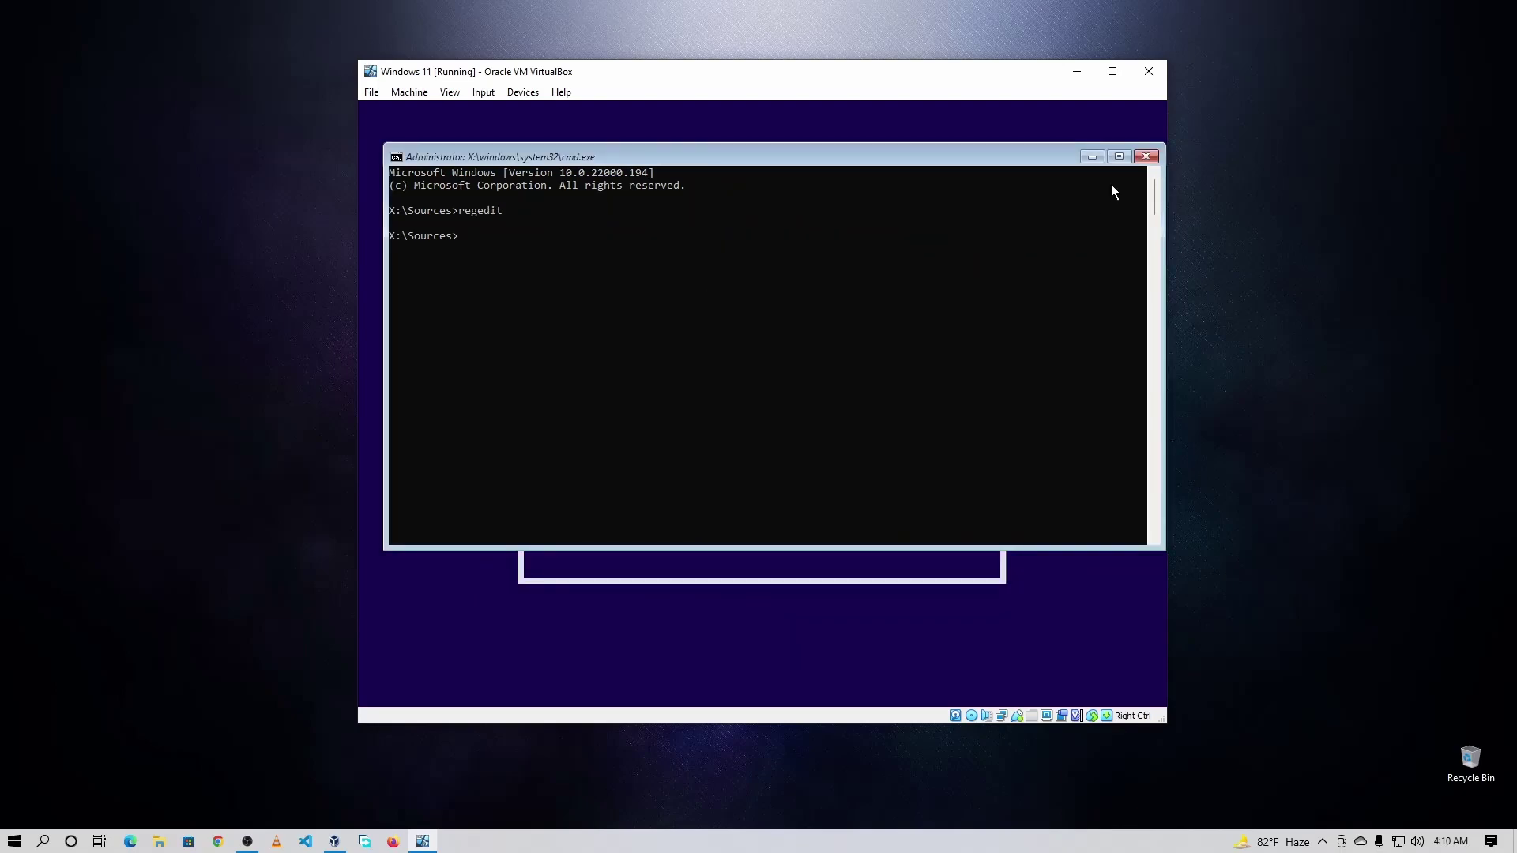
click(1146, 156)
click(963, 537)
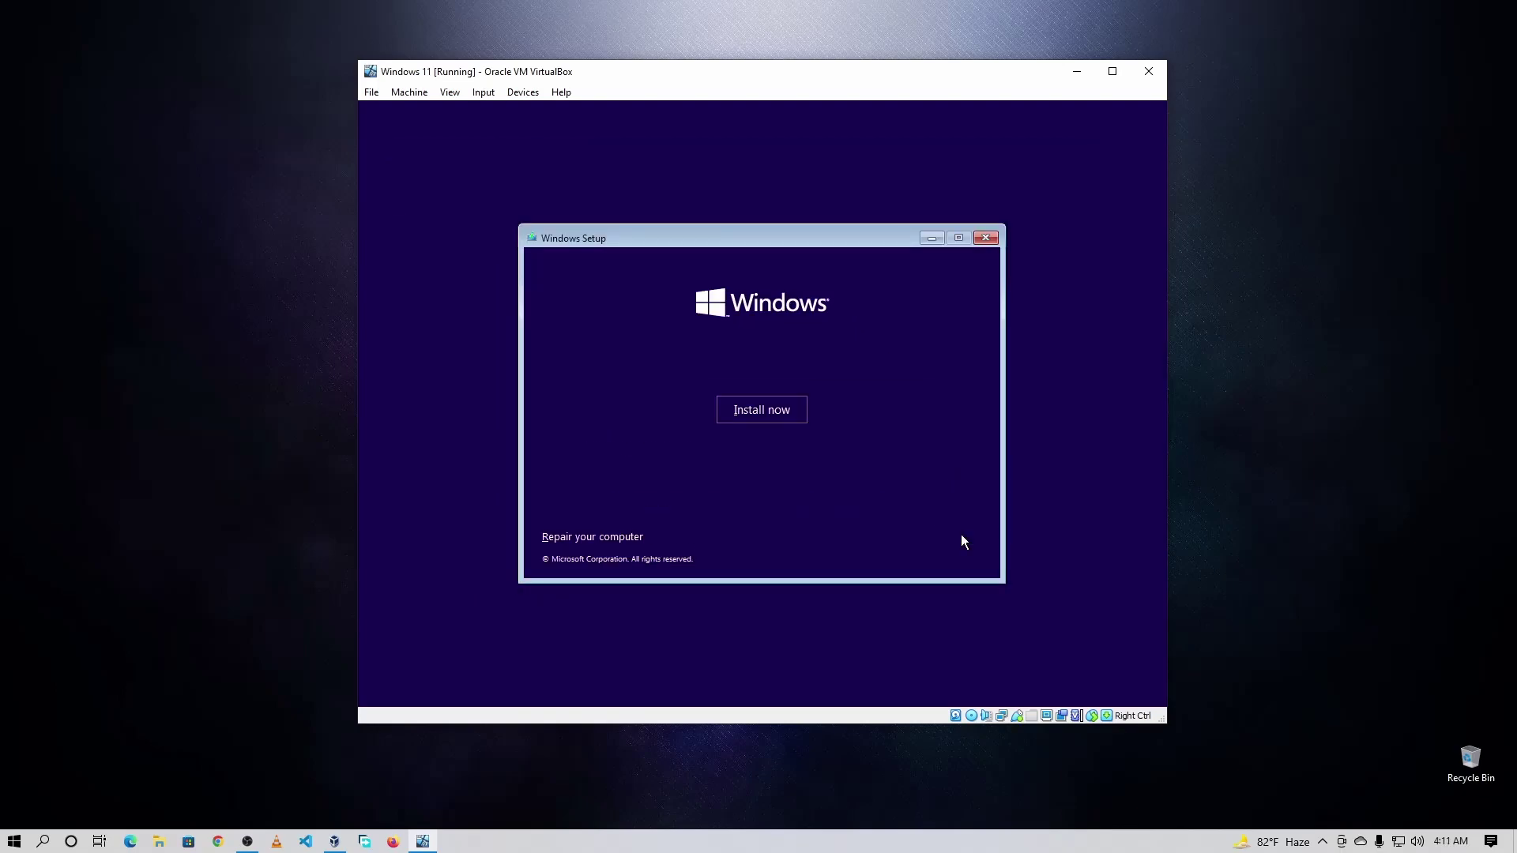
click(778, 413)
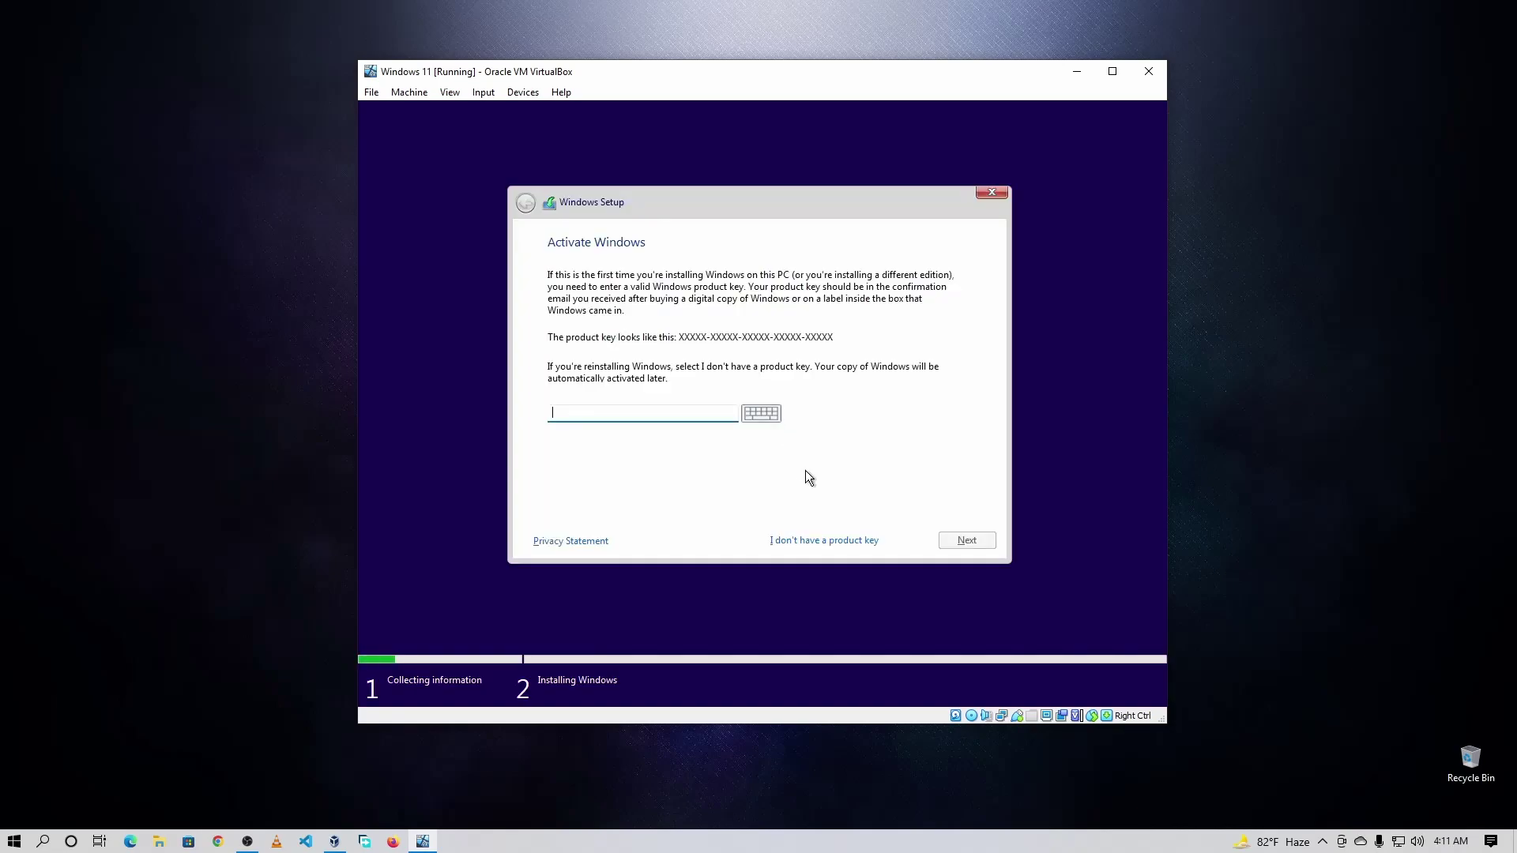
click(806, 538)
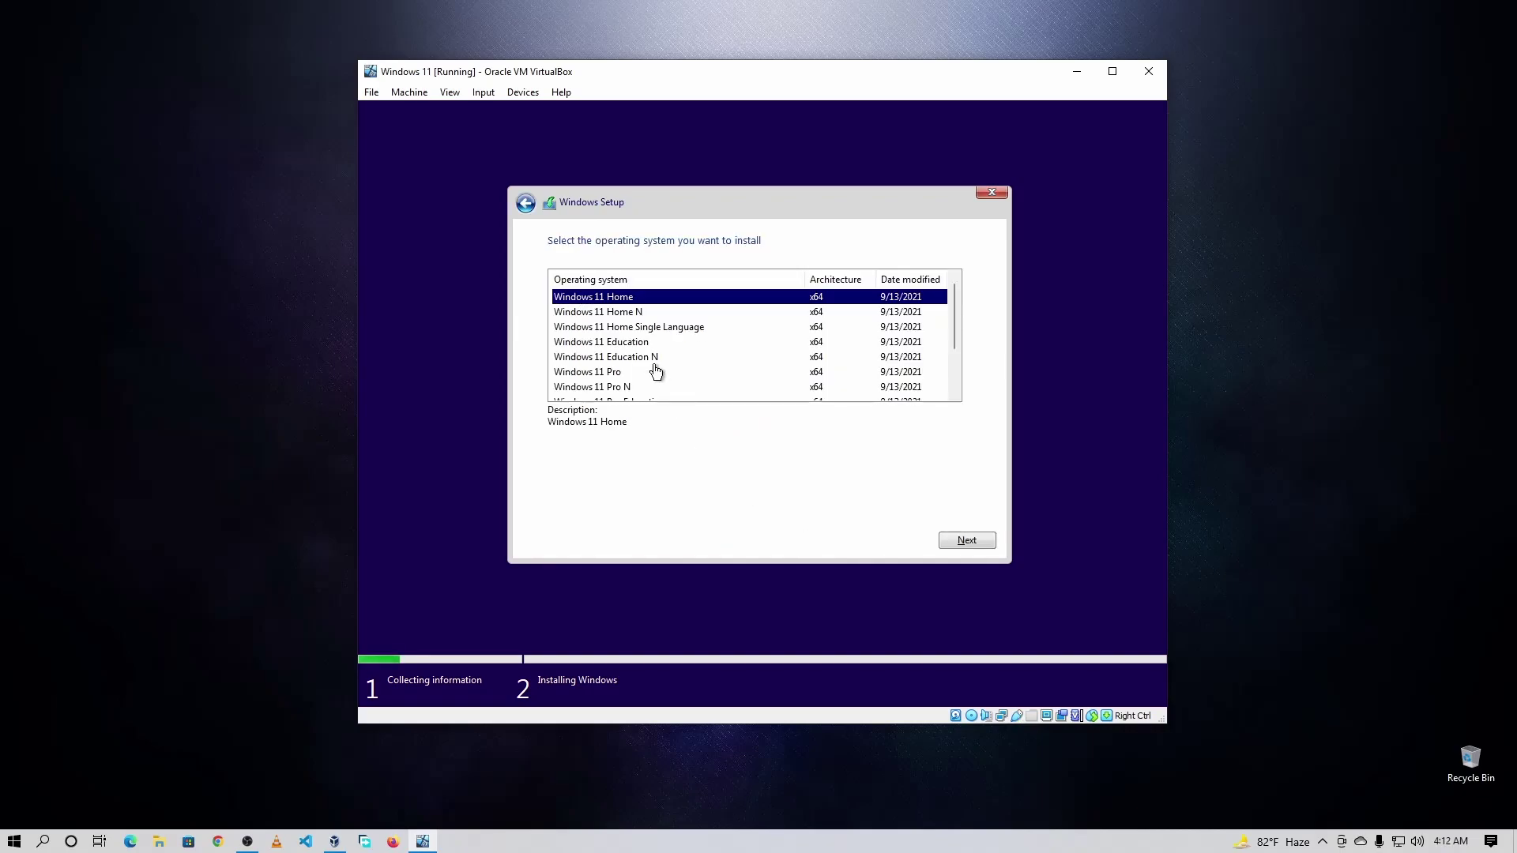
Step: Choose Windows 11 Pro as the operating system to install and accept the Microsoft Software License Terms
click(617, 374)
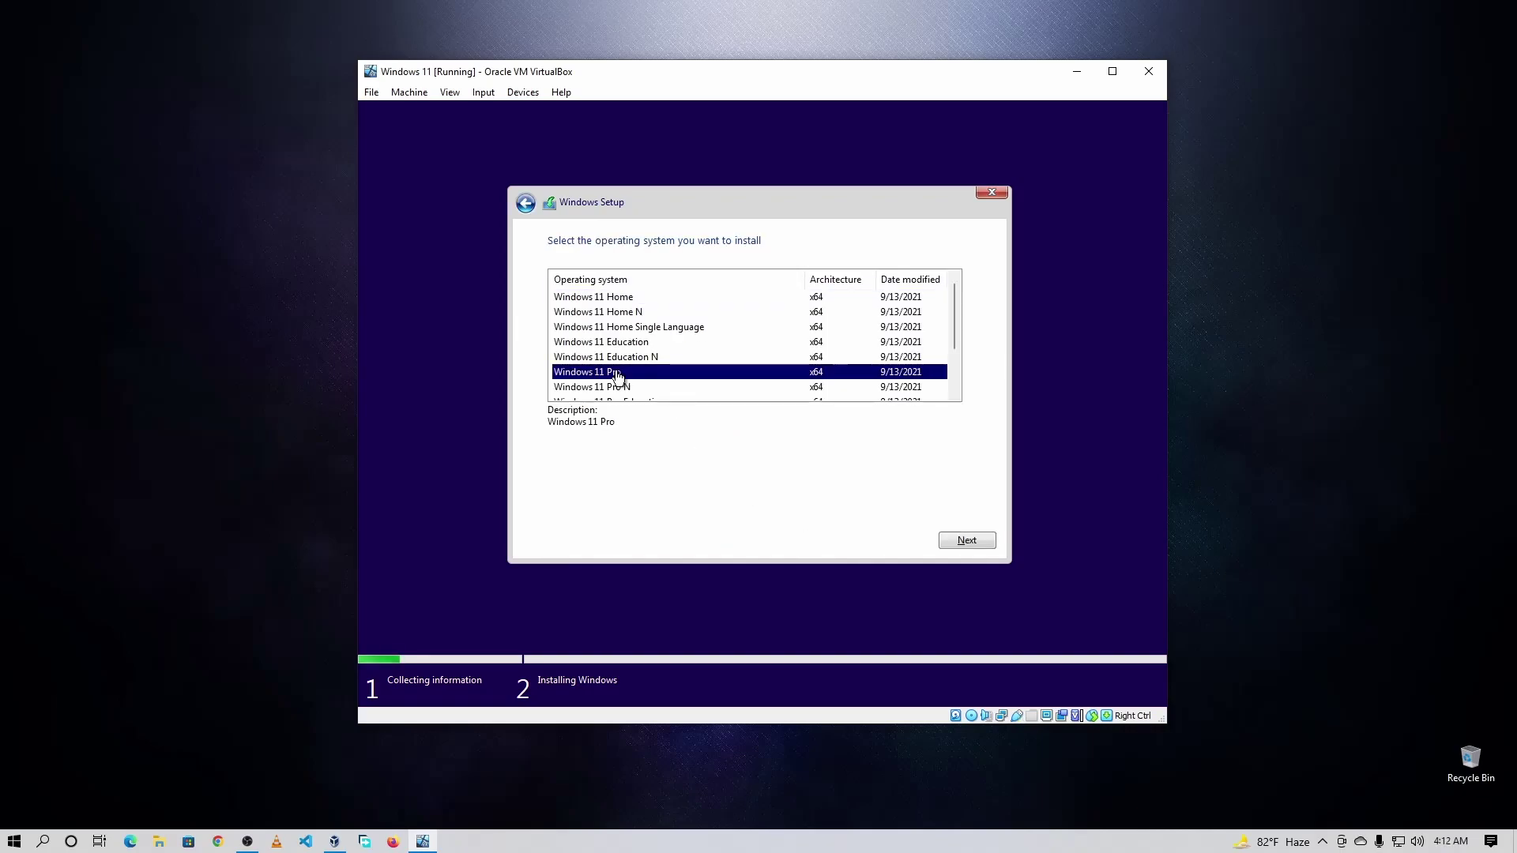
click(948, 540)
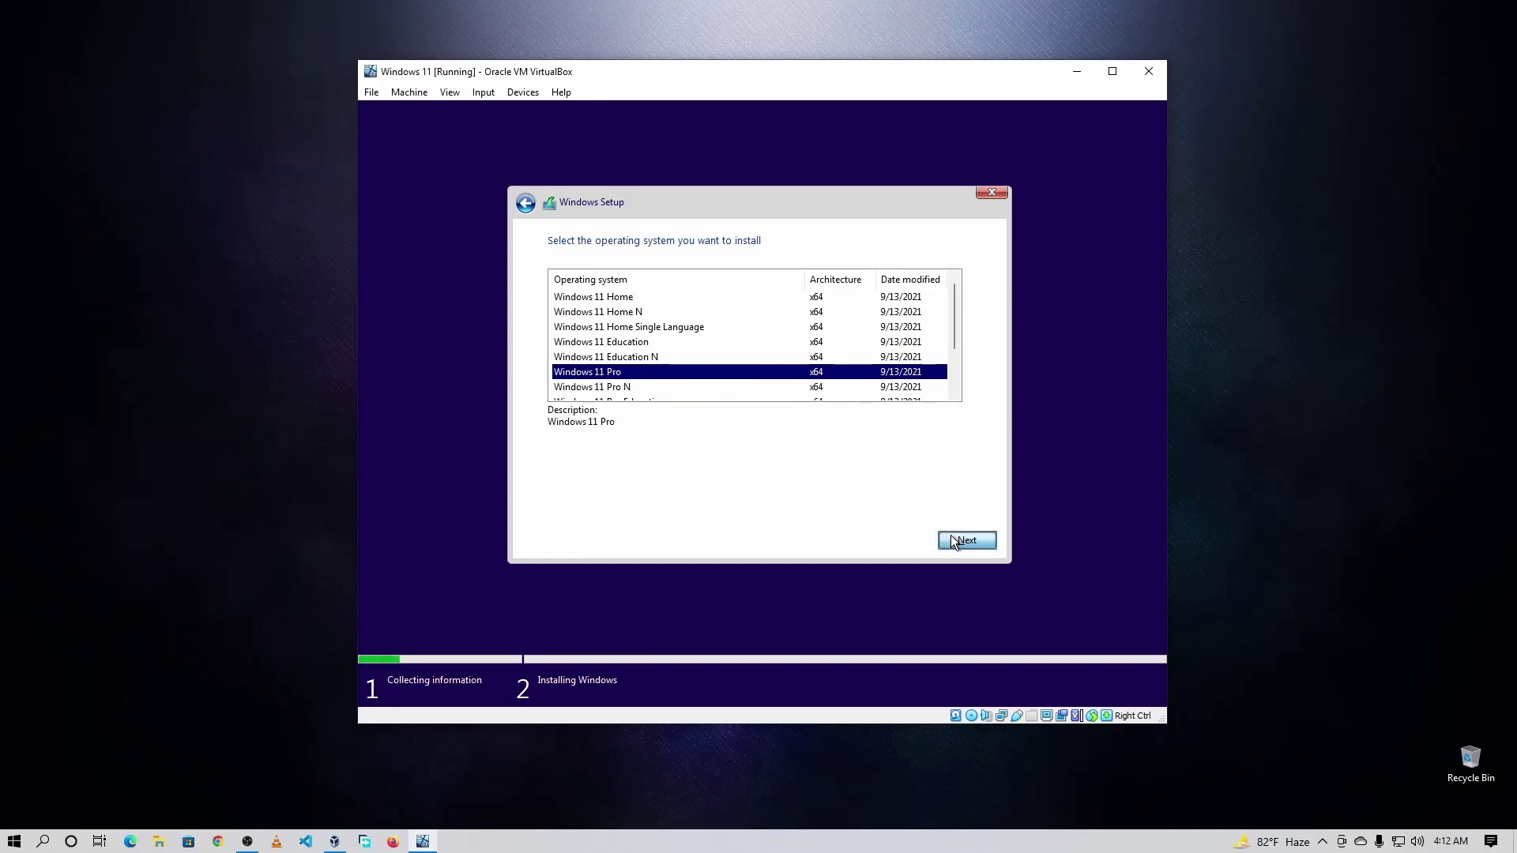
click(707, 510)
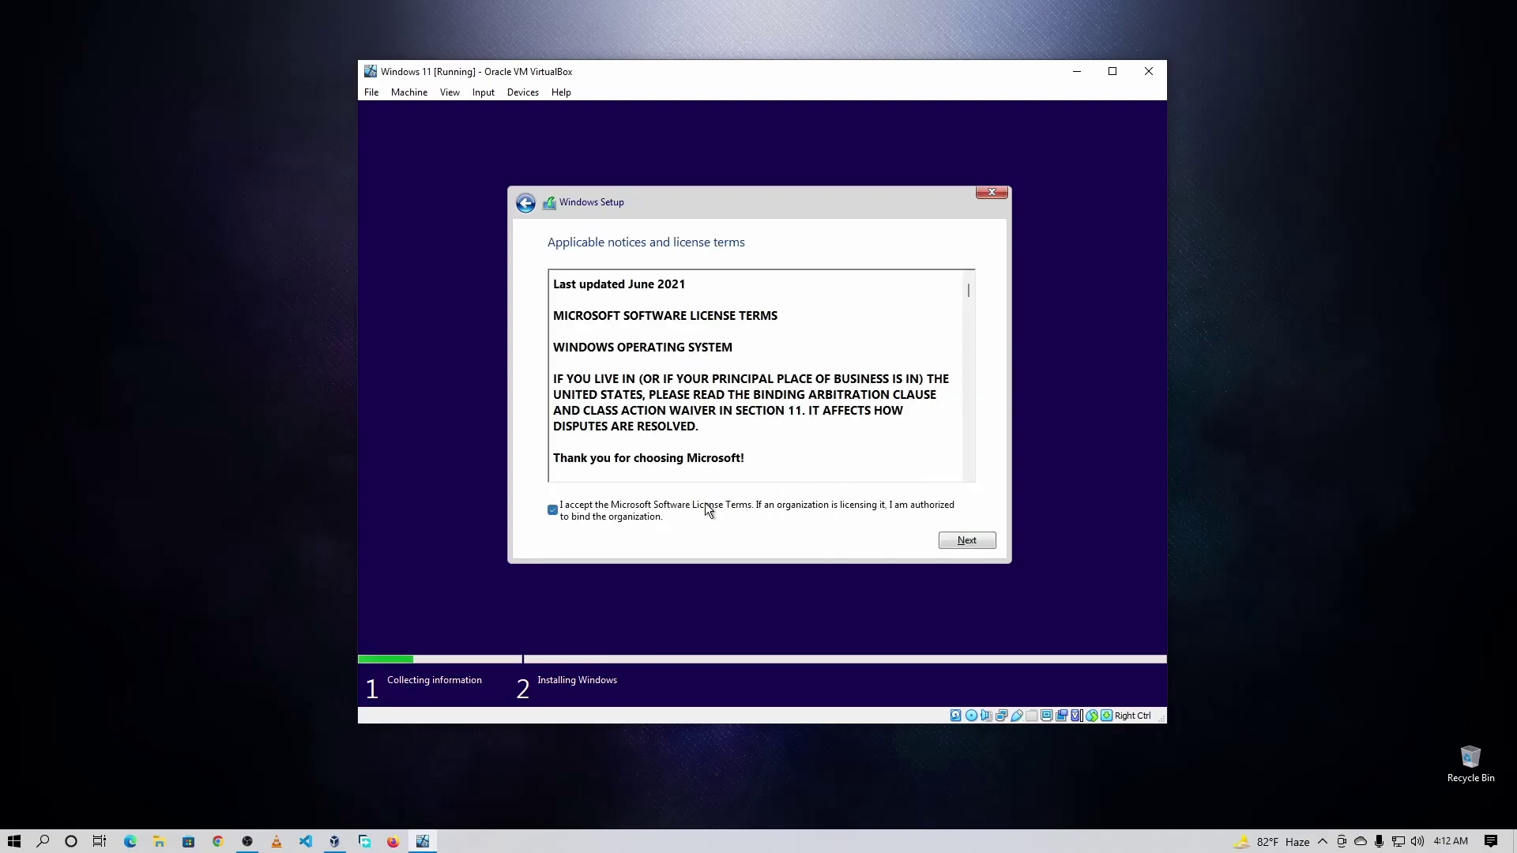
click(949, 540)
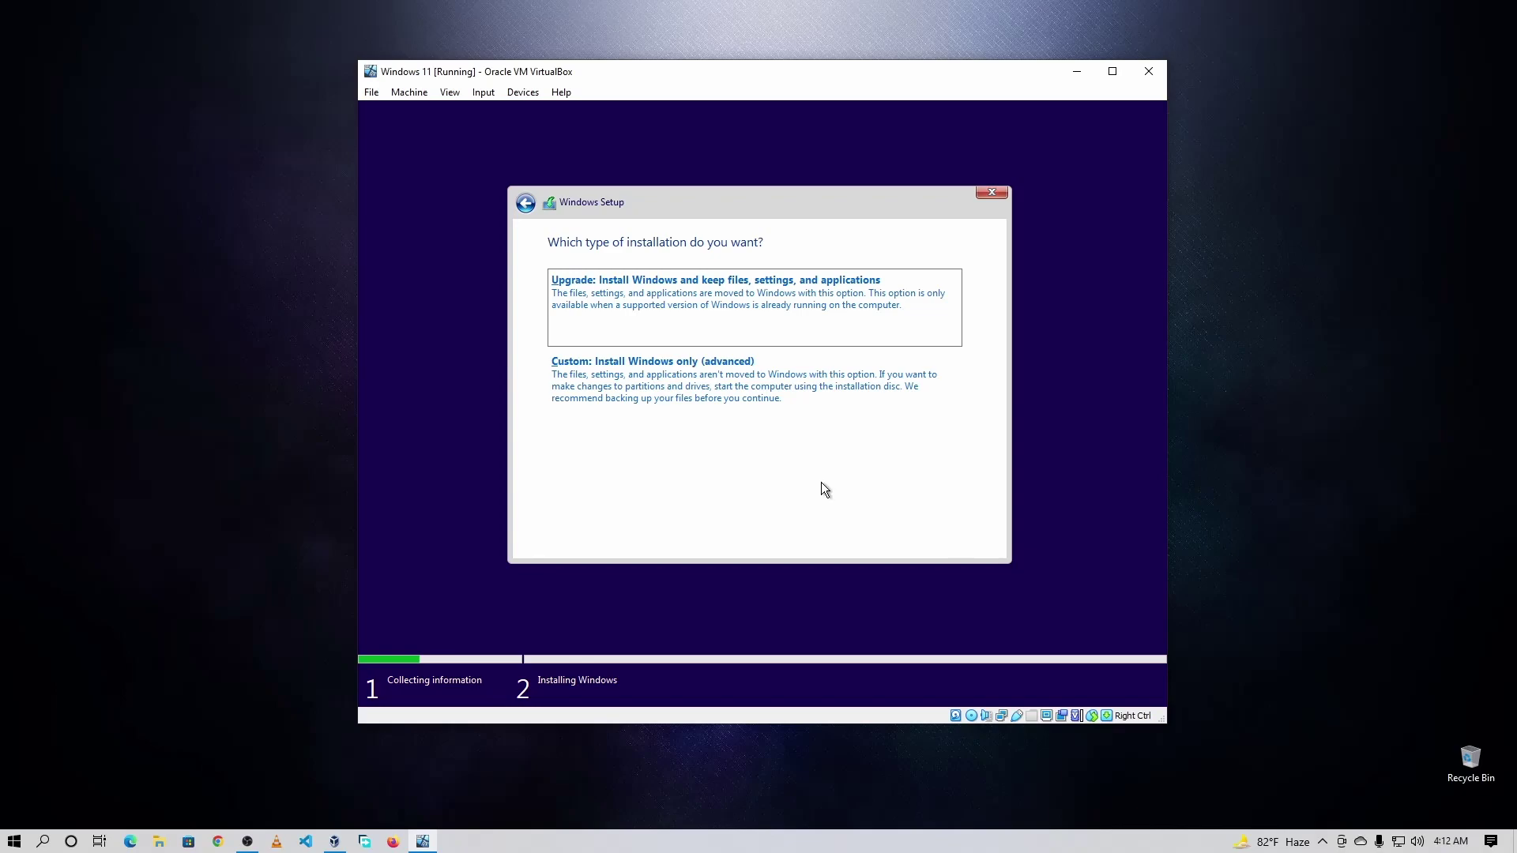
Step: Run a custom installation onto a new 81920 MB partition created from Drive 0's unallocated space, and restart to continue setup
click(733, 398)
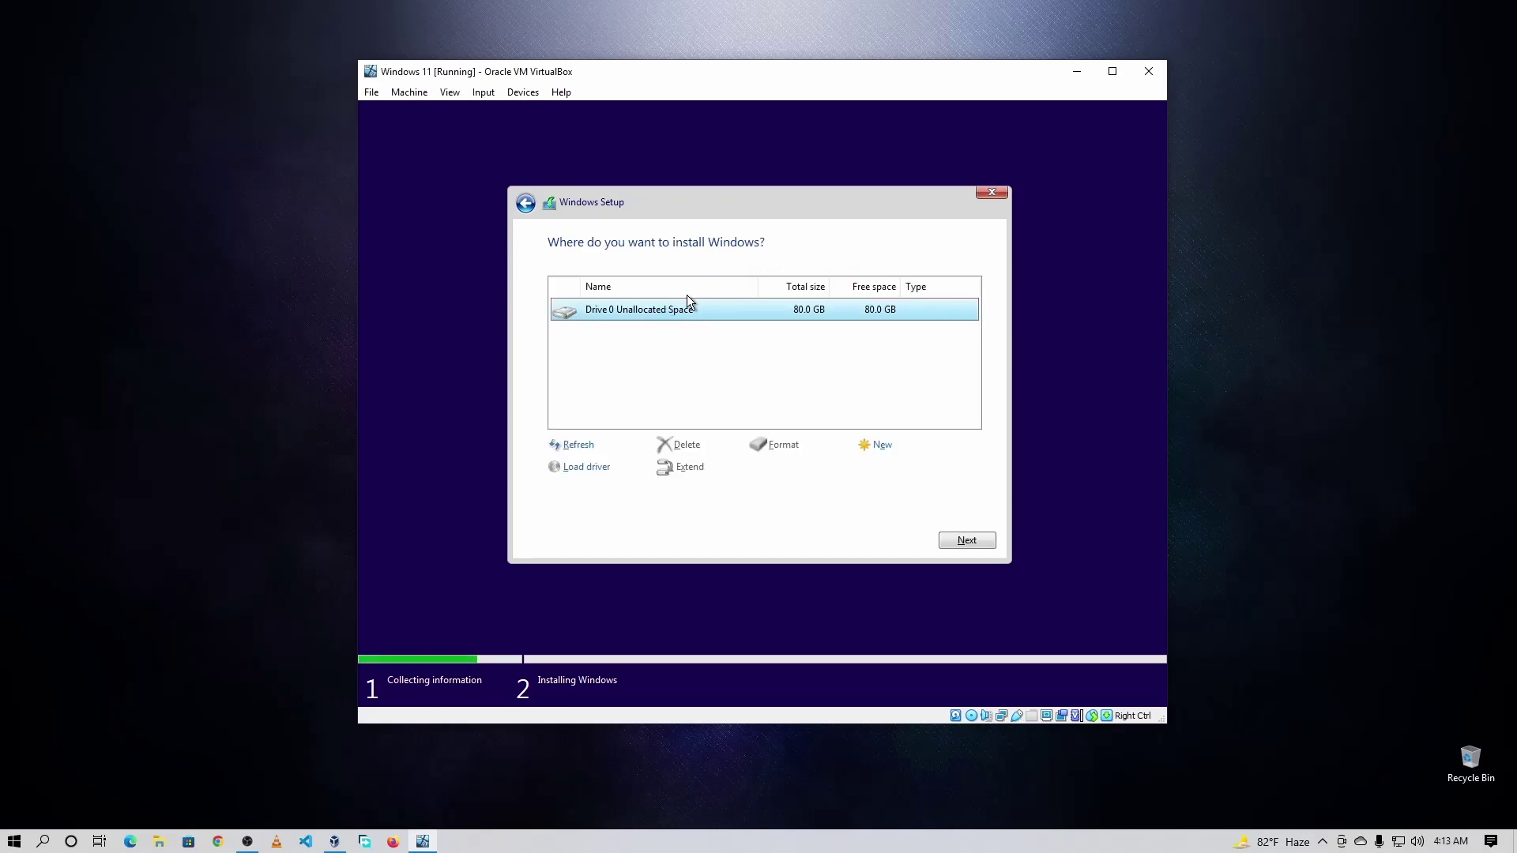
click(877, 447)
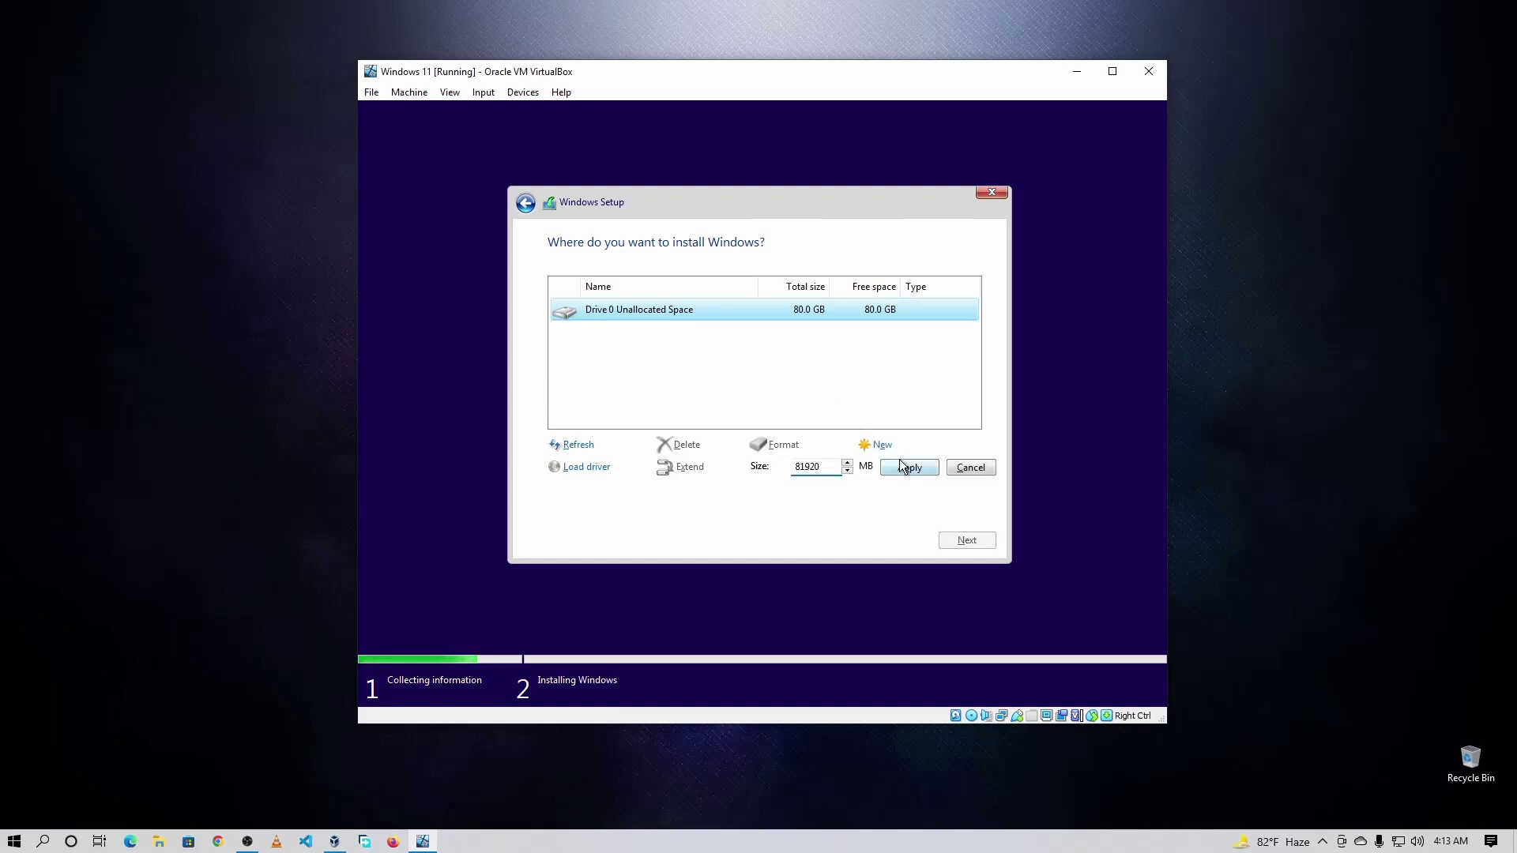
click(907, 472)
click(870, 467)
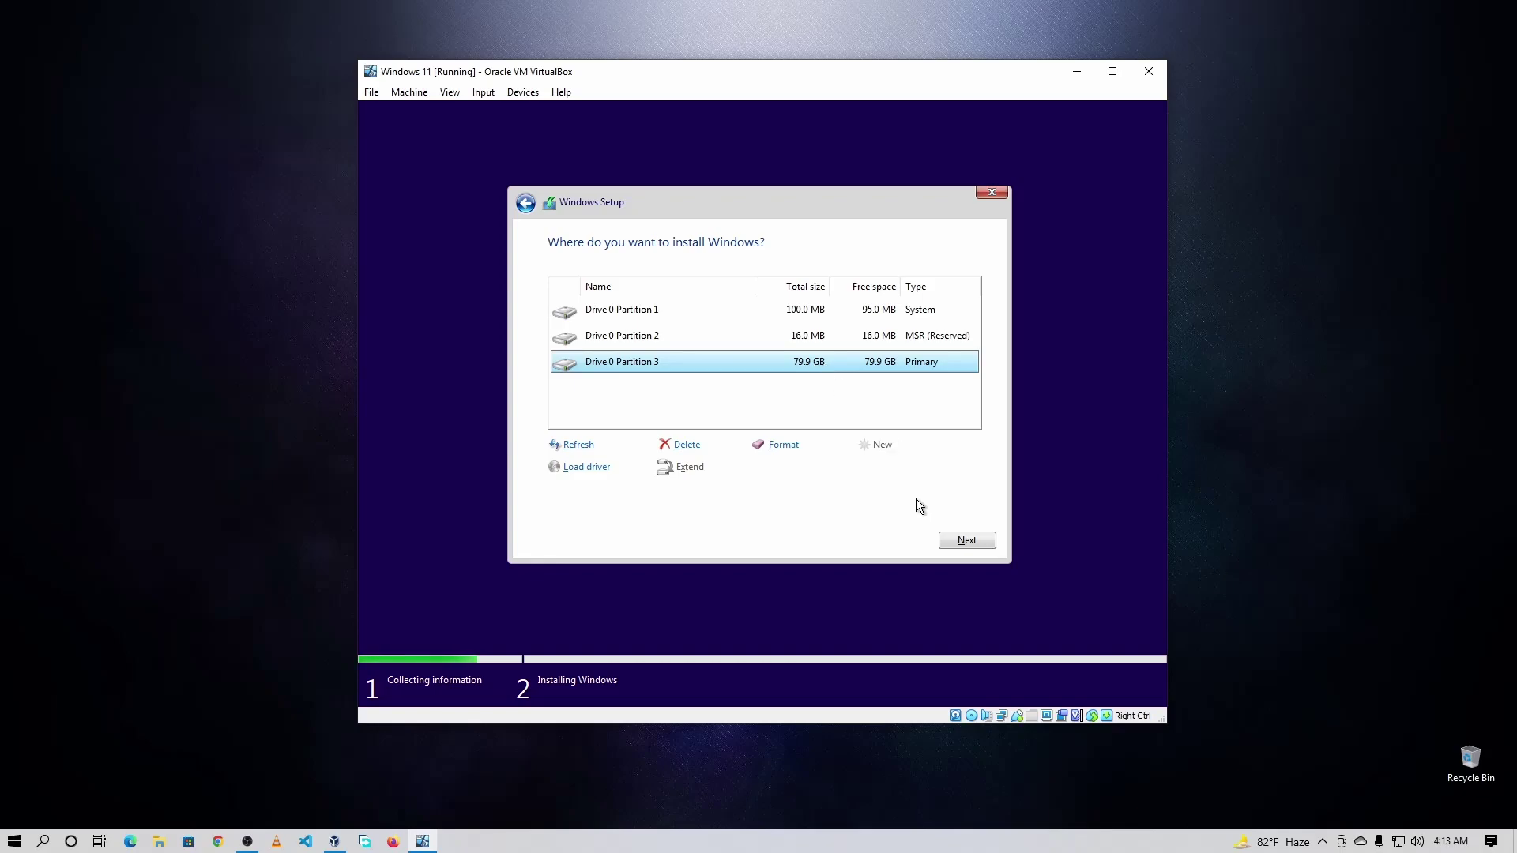
click(956, 540)
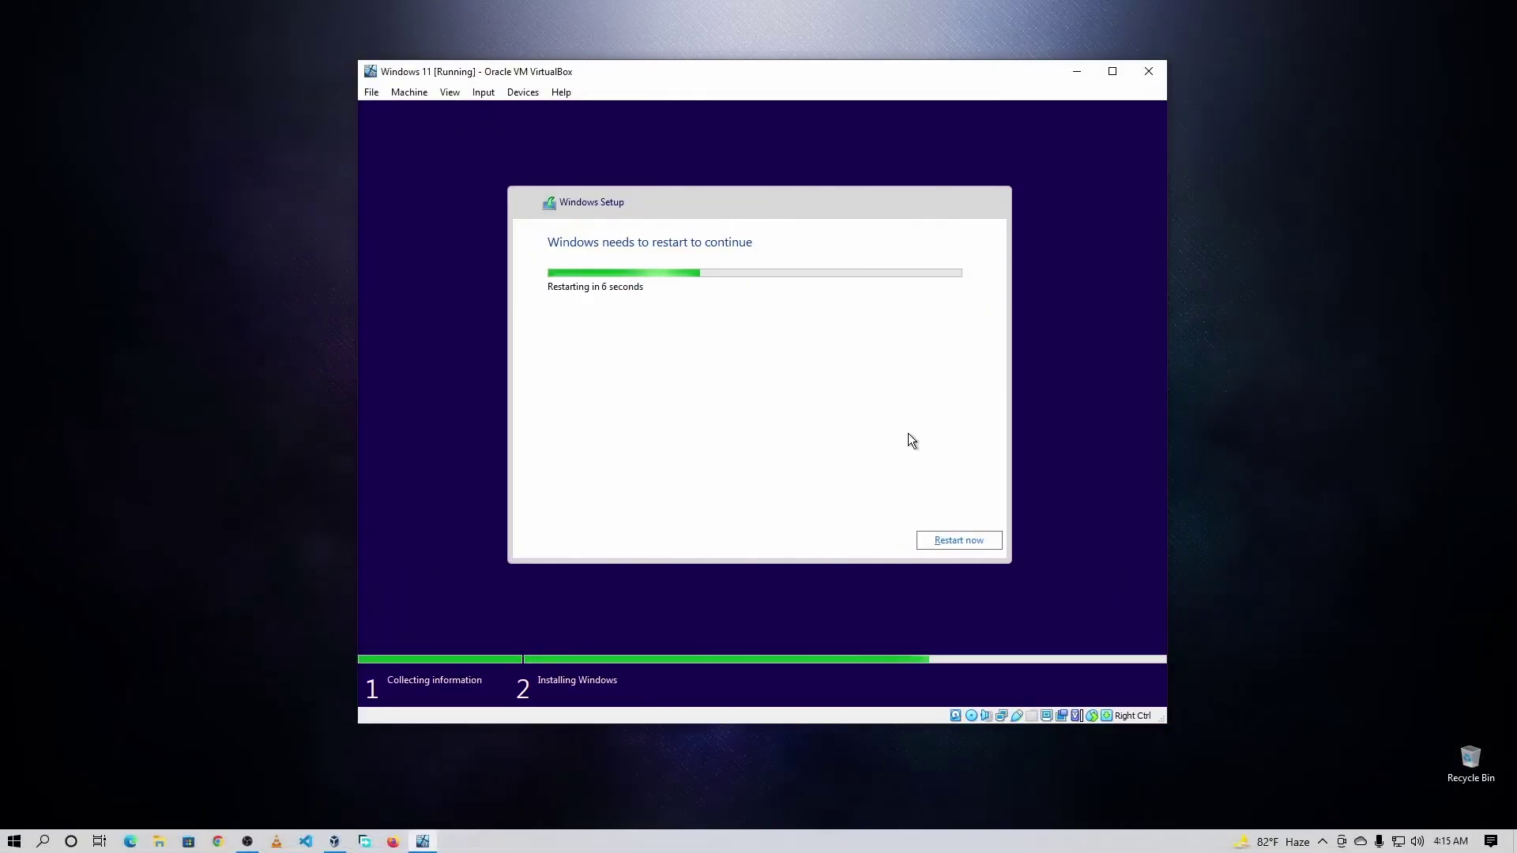
click(959, 541)
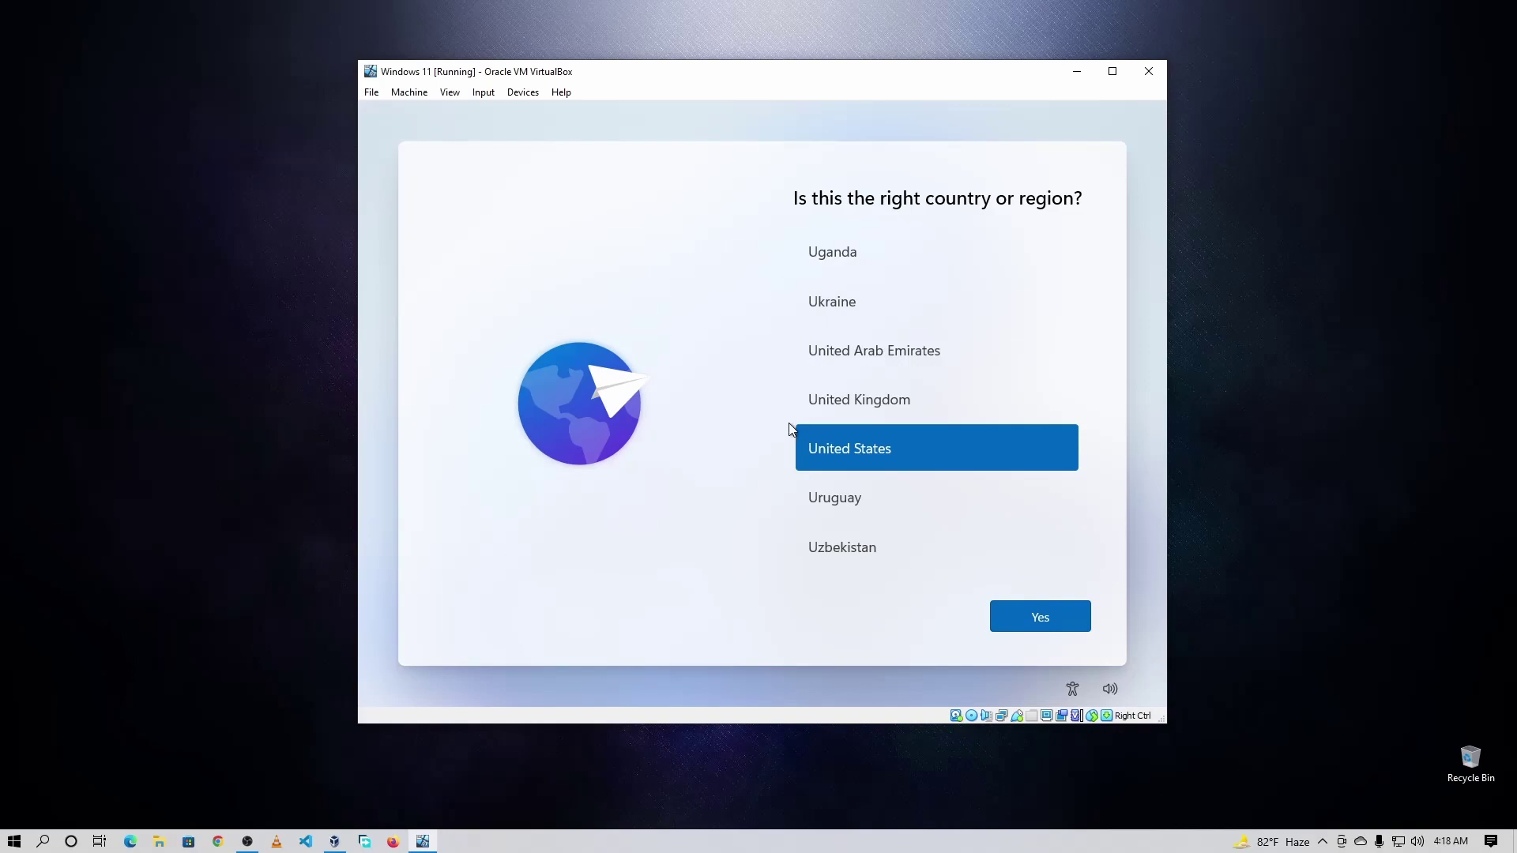
Step: Set the region to United States, accept the suggested keyboard layout and skip adding a second layout
click(1036, 619)
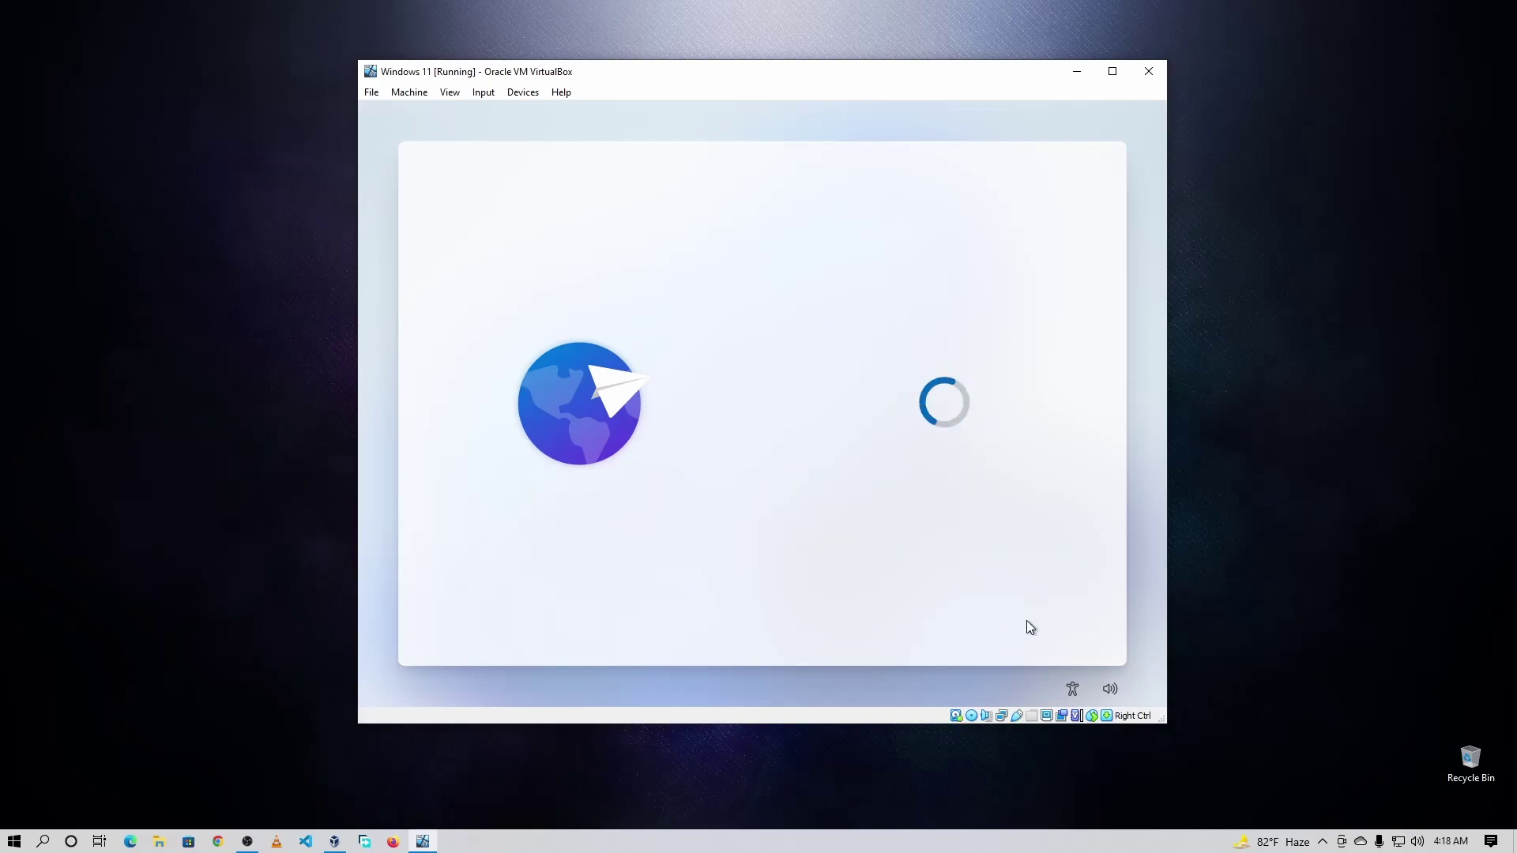
click(1028, 621)
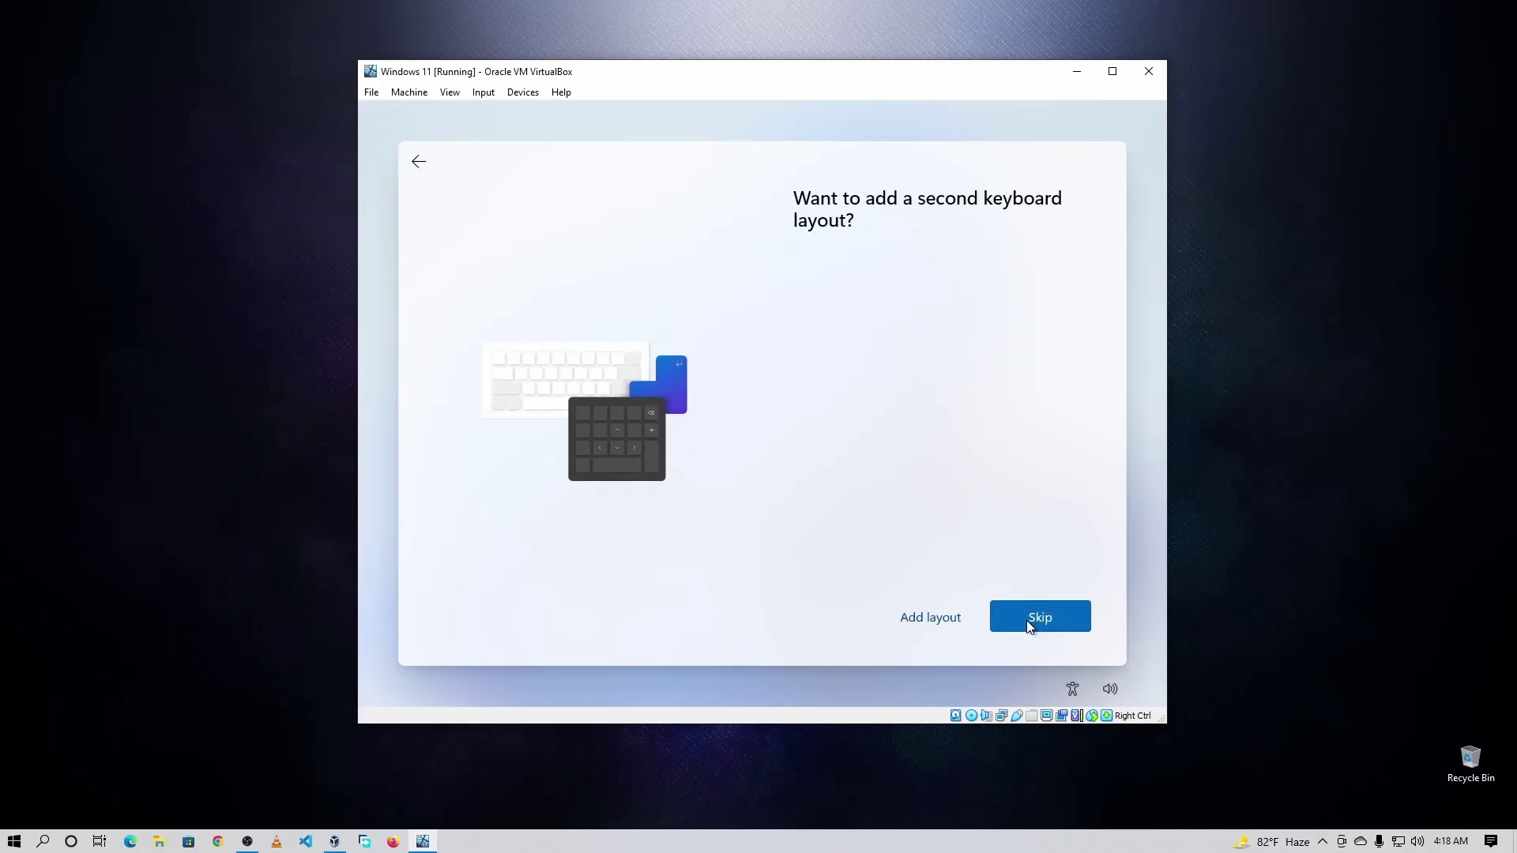
click(1028, 621)
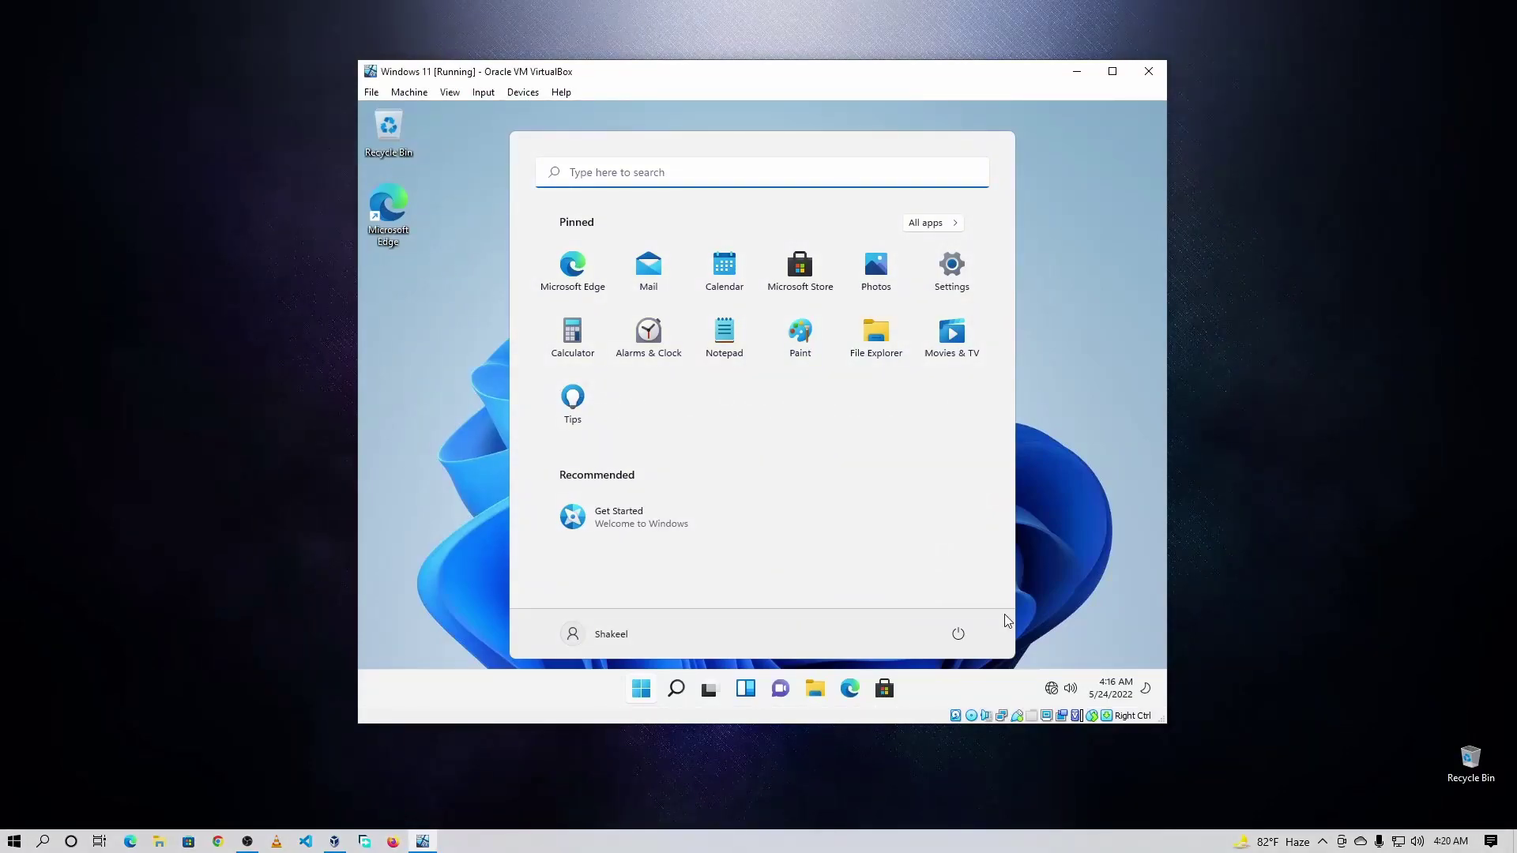
Step: Try full-screen mode for the Windows 11 virtual machine and return it to windowed mode
mouse_move(649, 78)
mouse_down()
mouse_move(704, 80)
mouse_move(625, 80)
mouse_up()
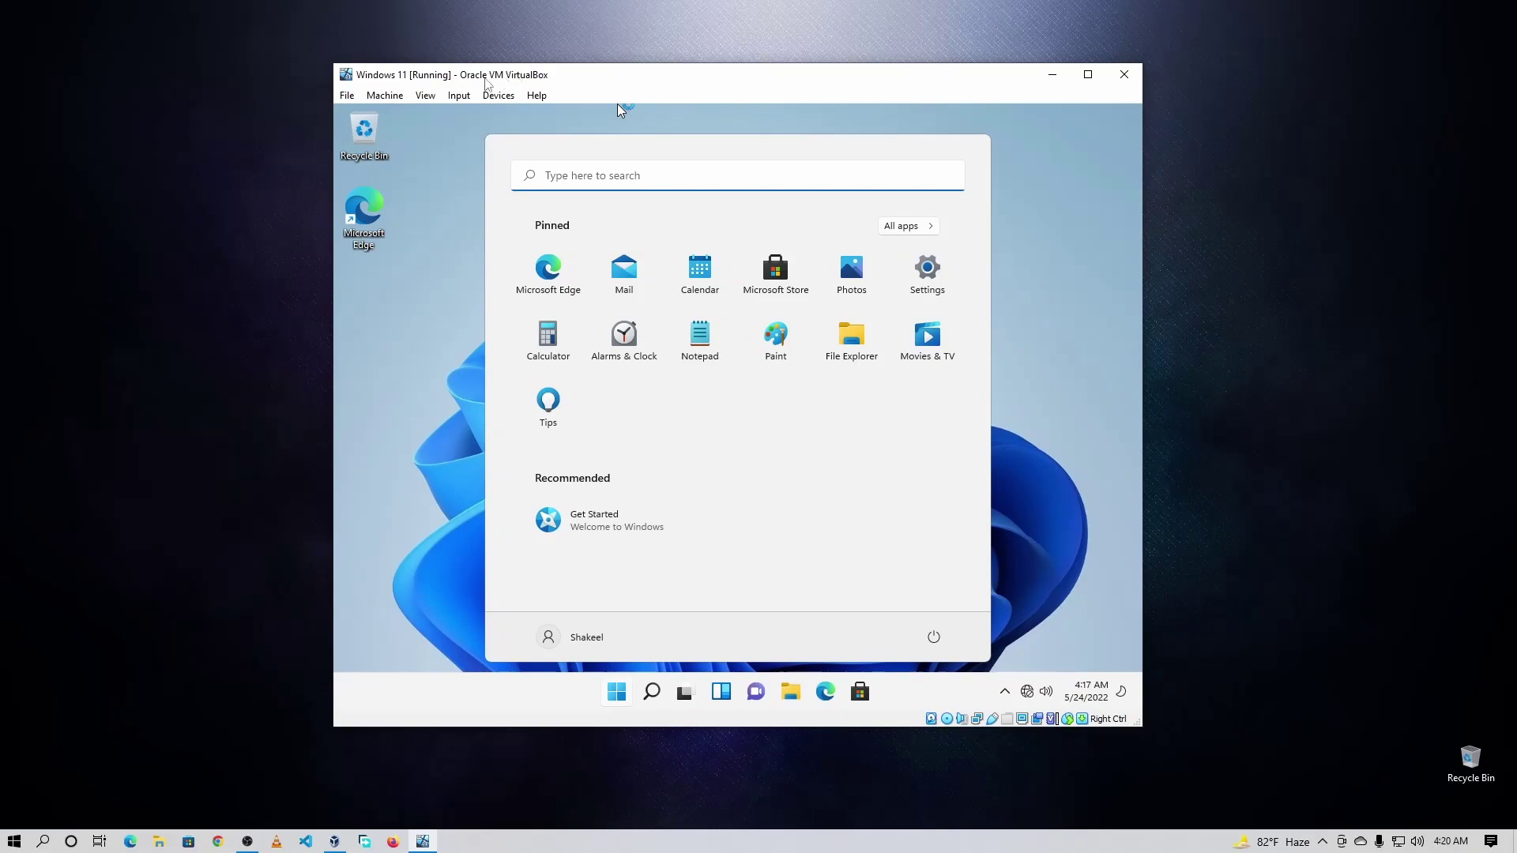
click(426, 95)
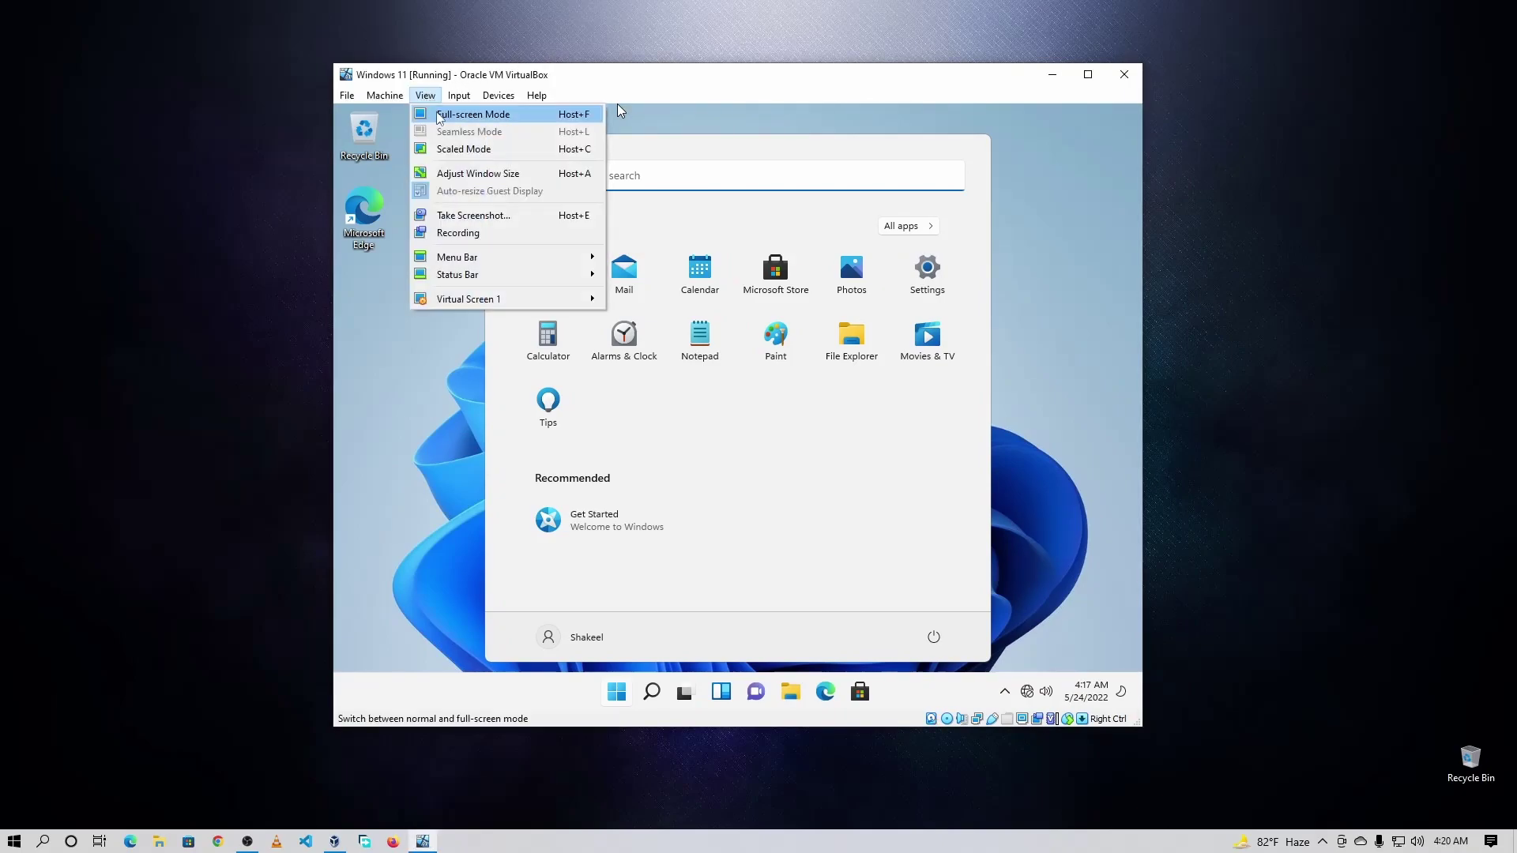
click(437, 114)
click(705, 467)
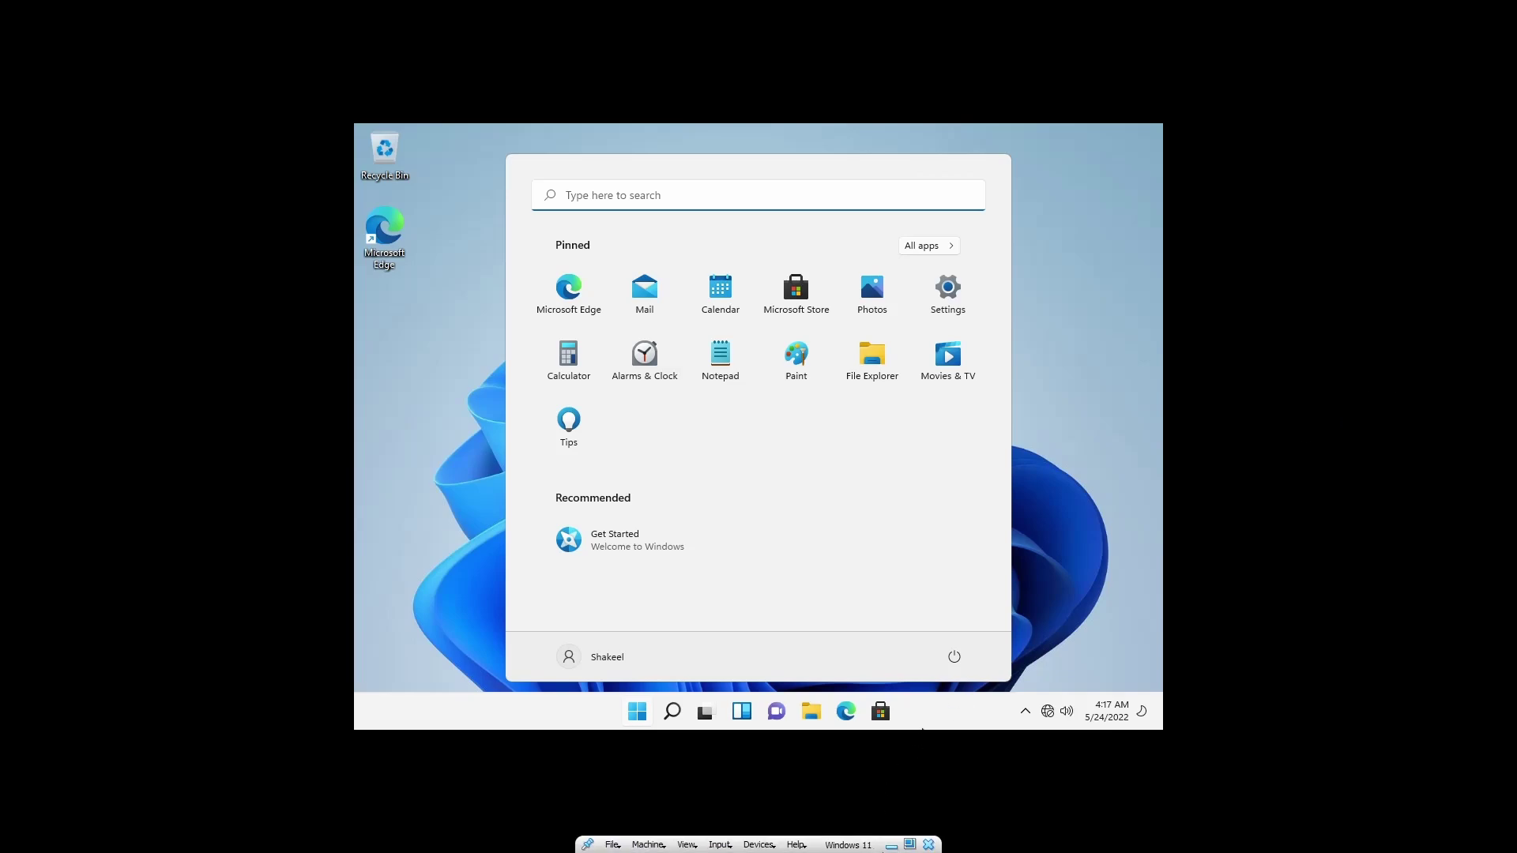
click(910, 845)
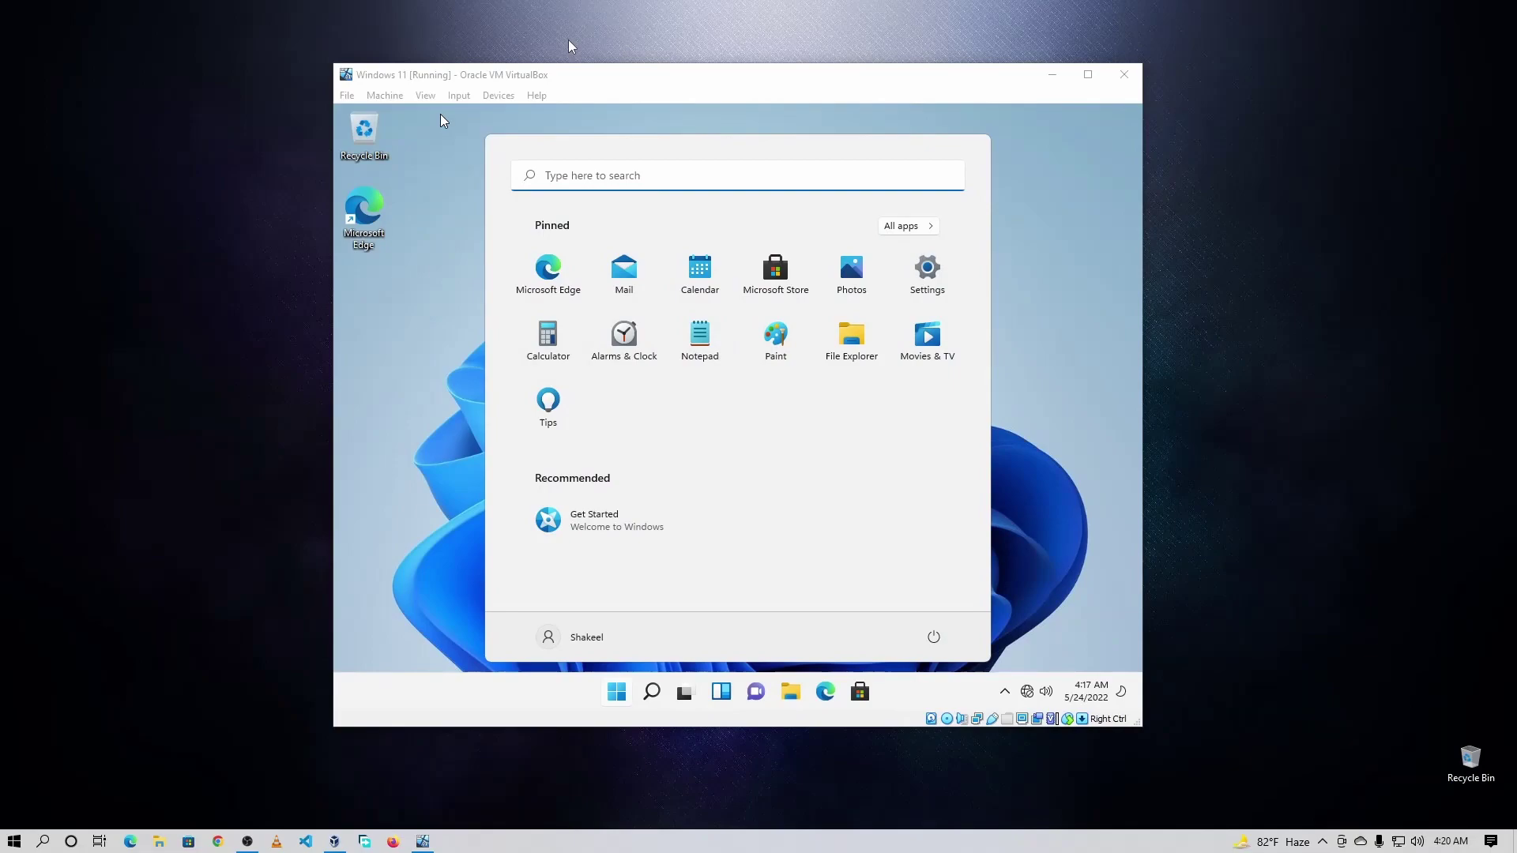
Step: Insert the Guest Additions CD image and open the VirtualBox Guest Additions drive from This PC in the virtual machine
click(503, 95)
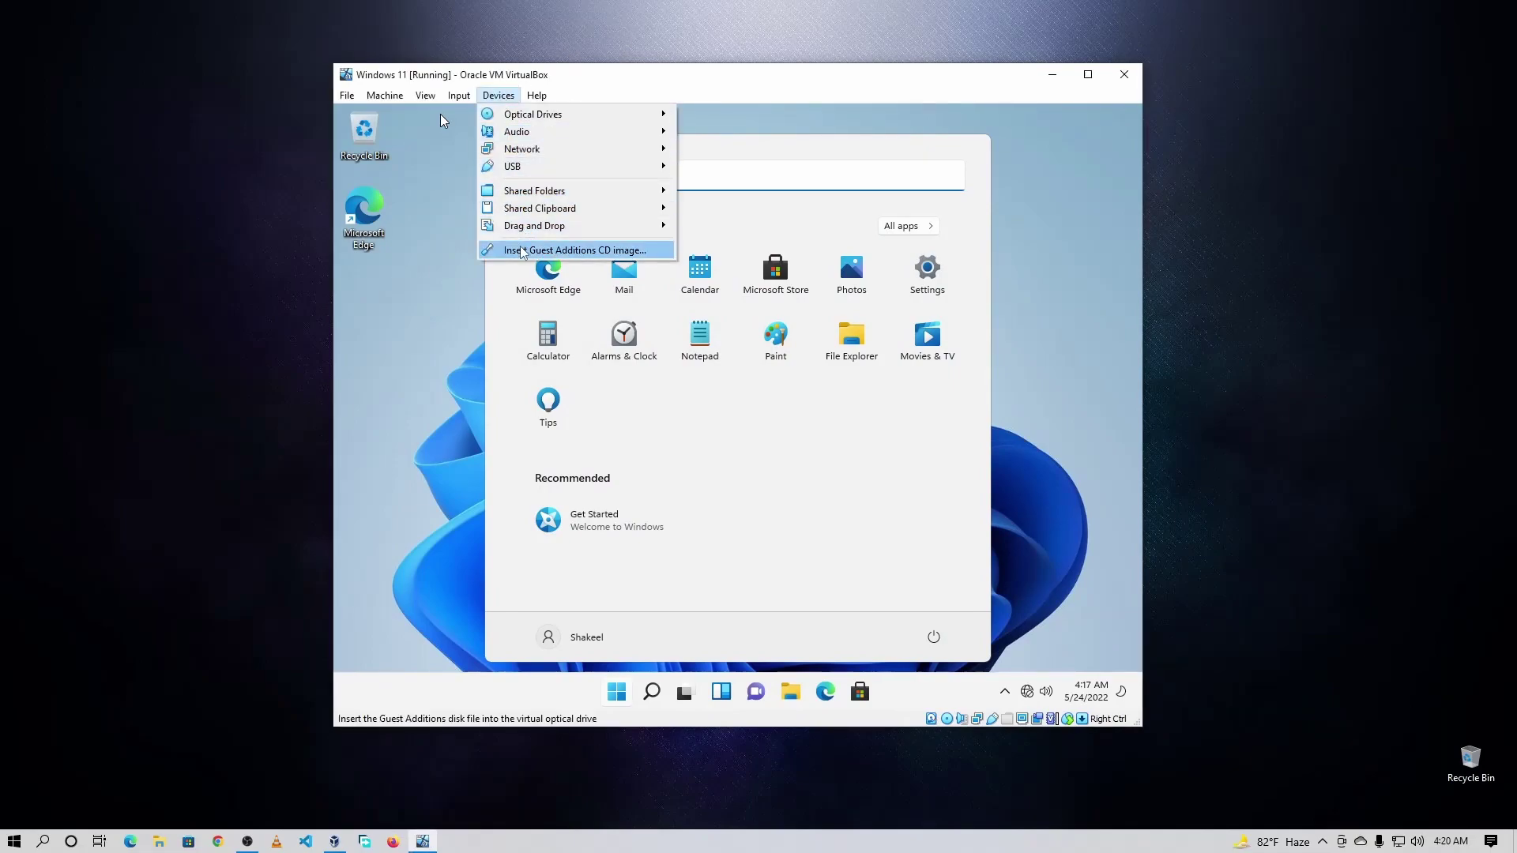
click(610, 252)
click(430, 344)
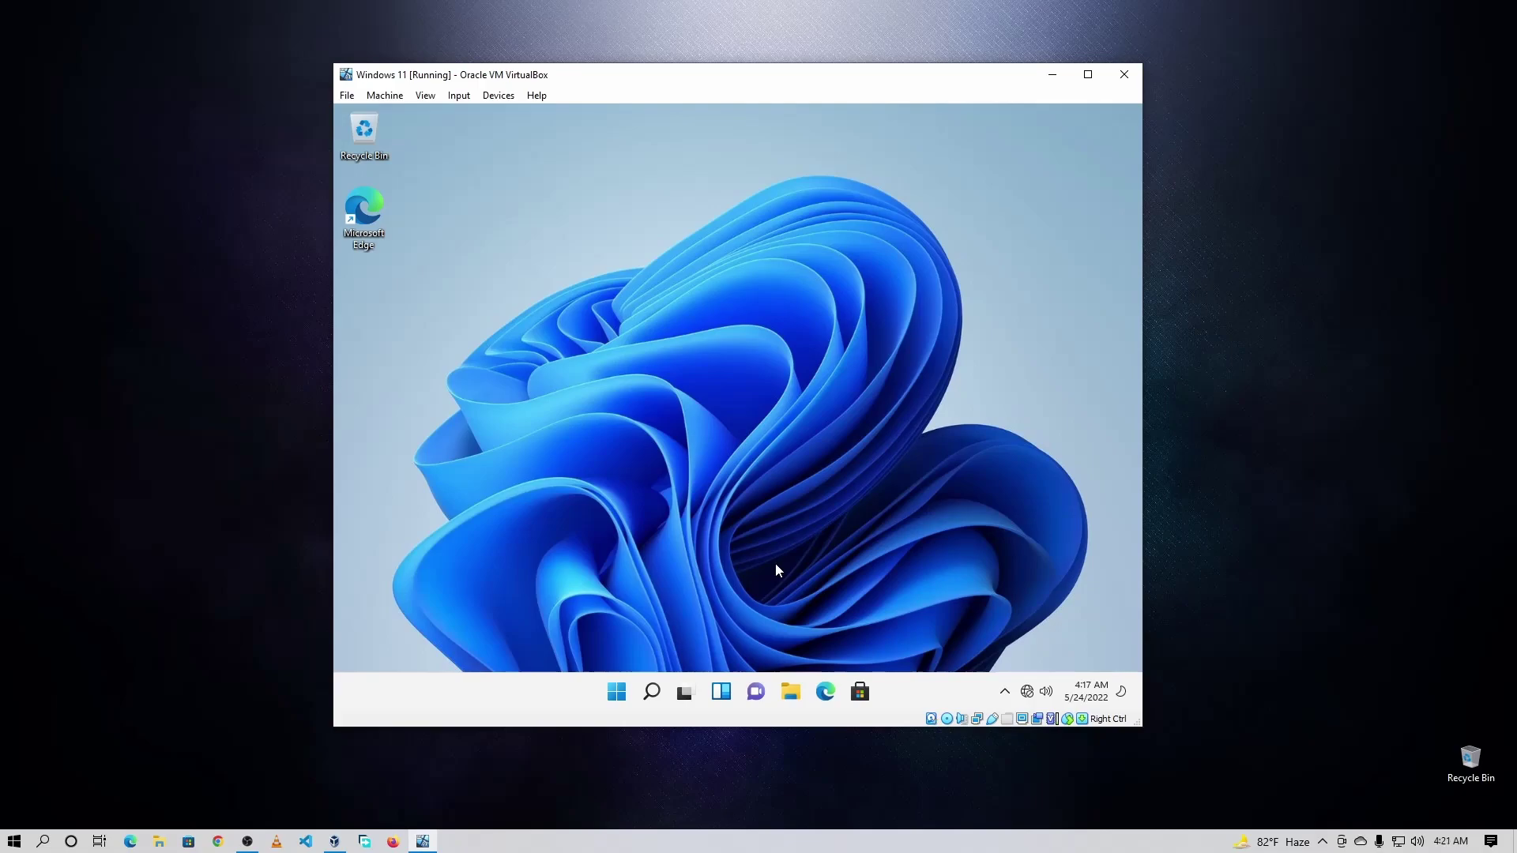
click(790, 692)
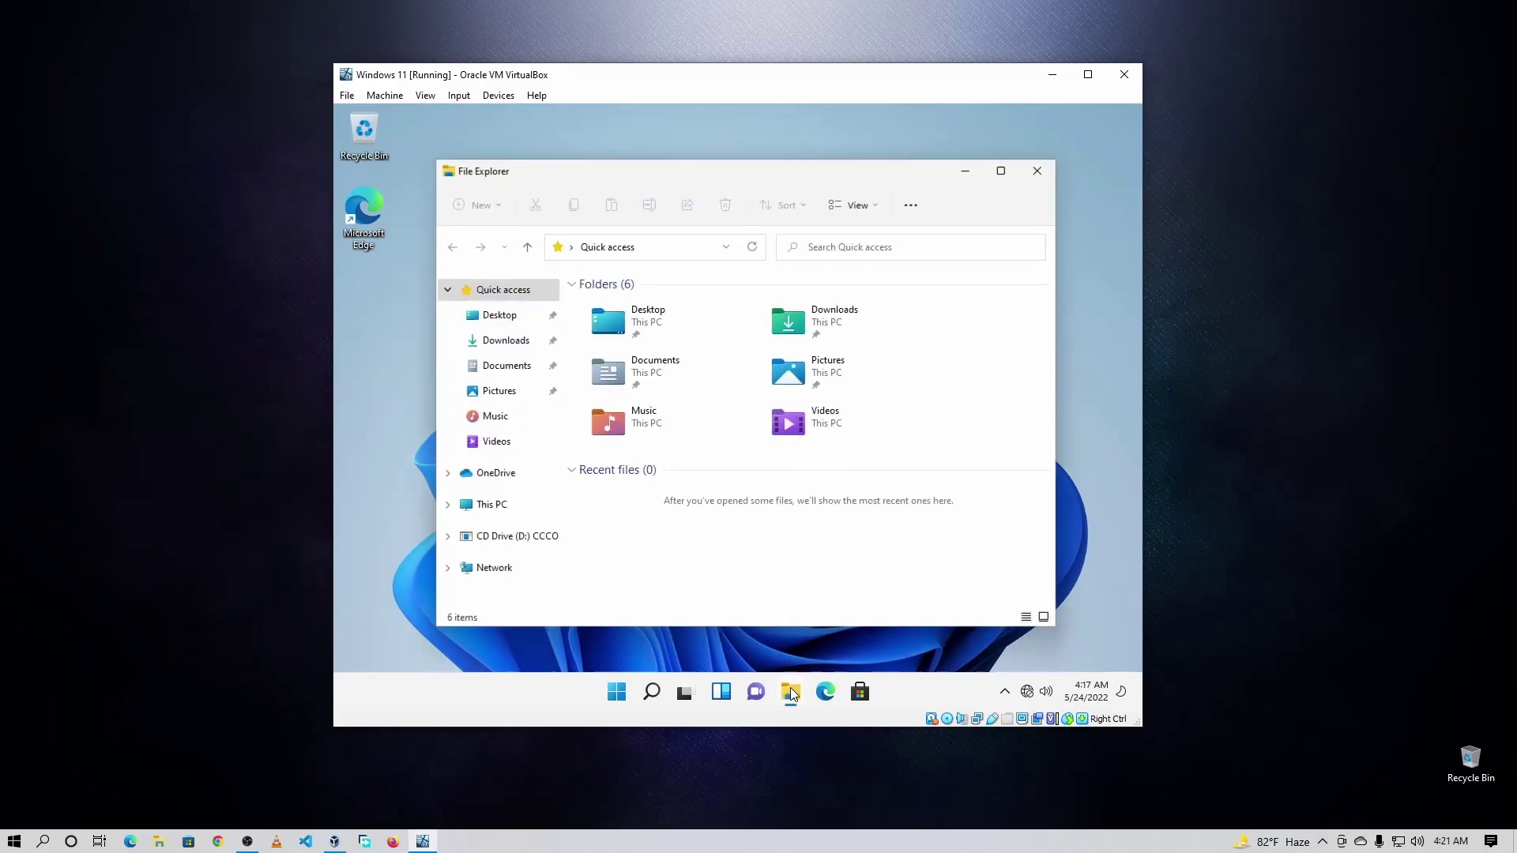
click(481, 509)
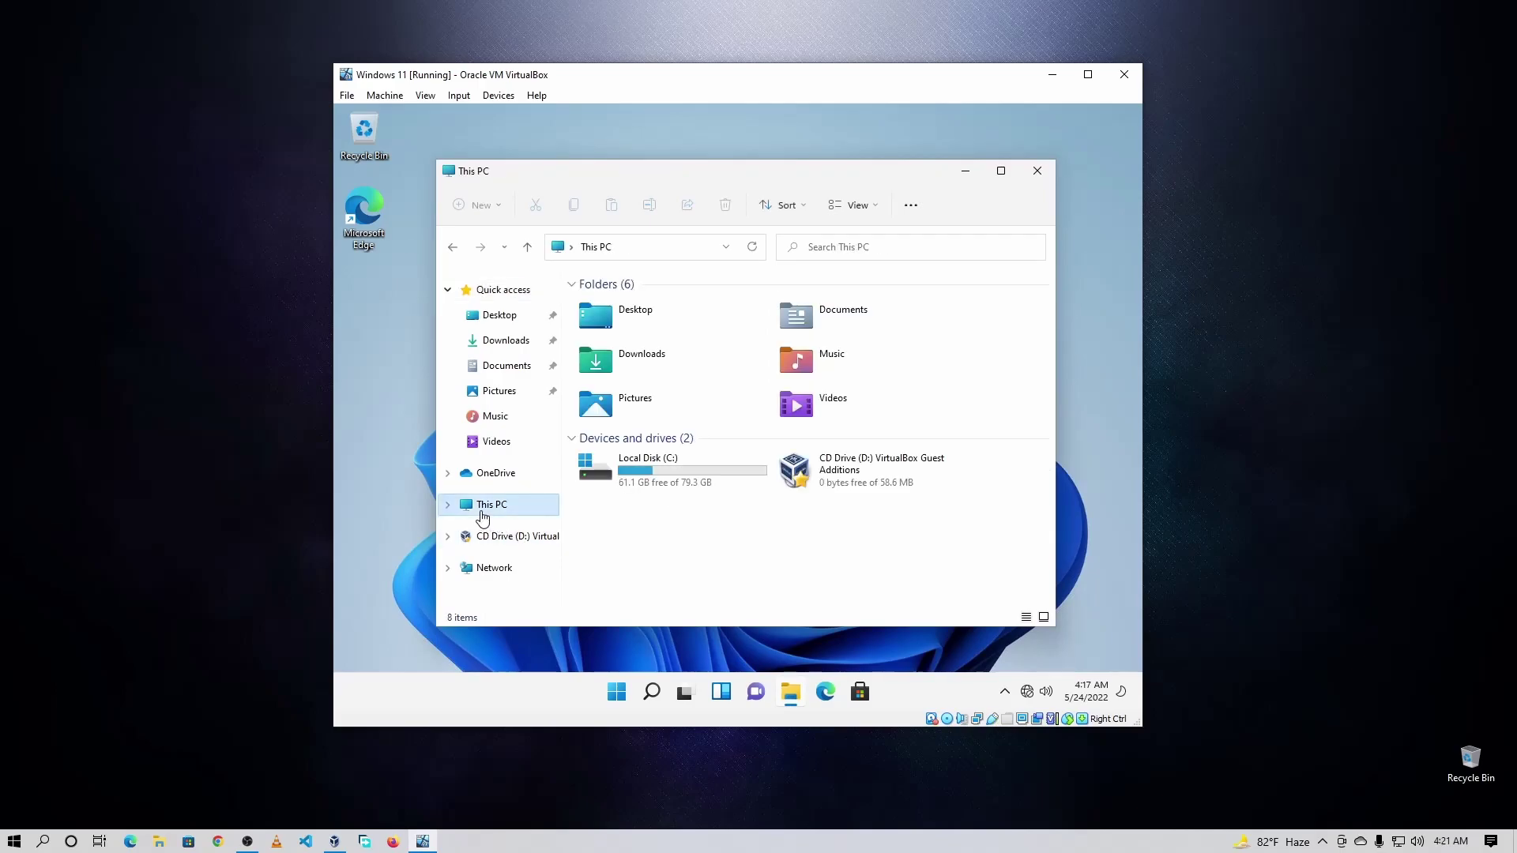
double_click(864, 475)
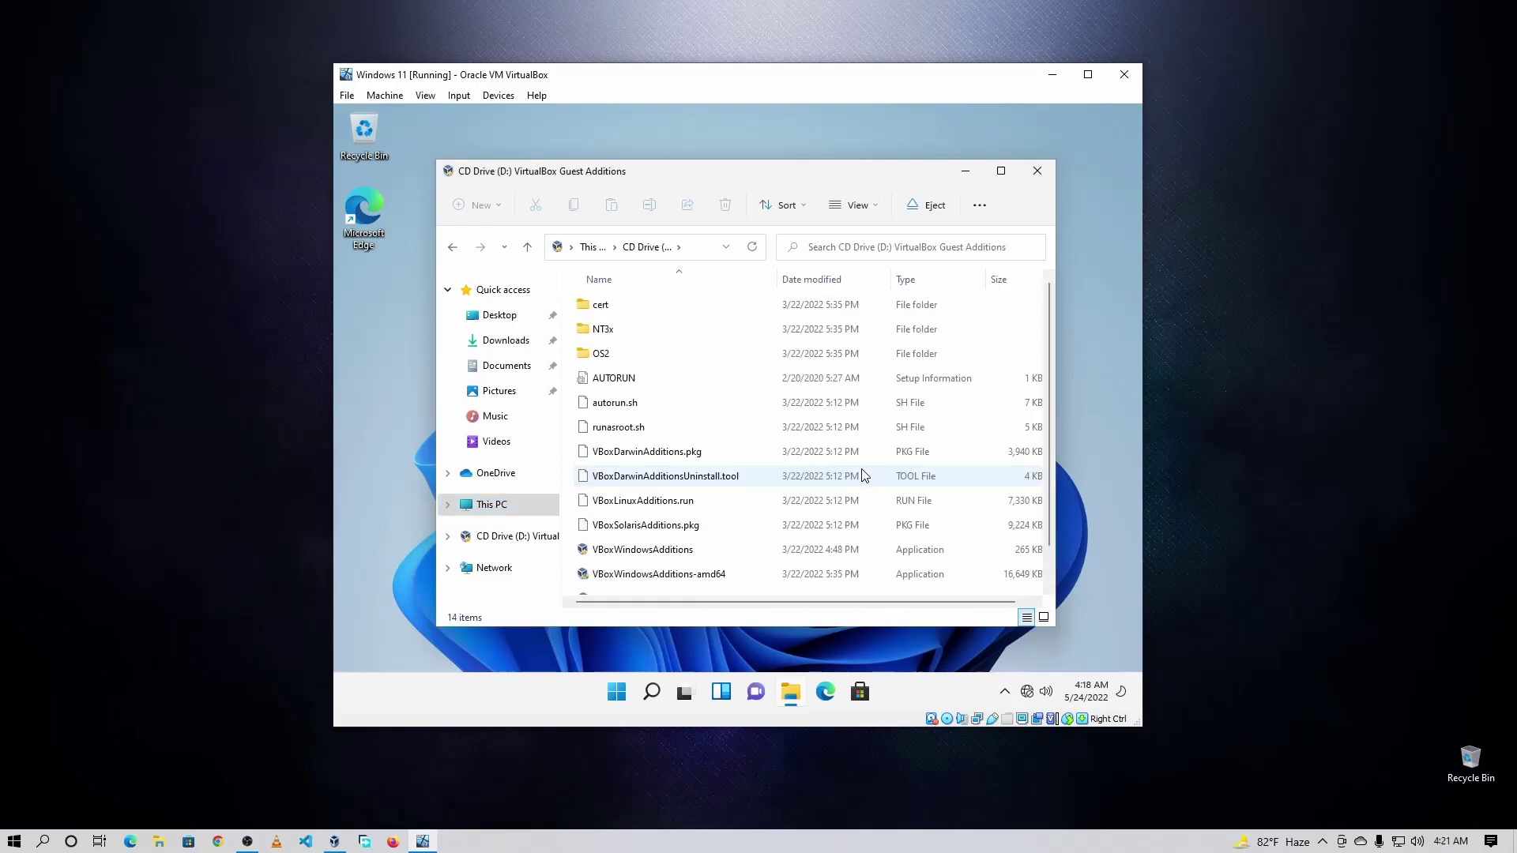
Step: Run VBoxWindowsAdditions-amd64 with permission to make changes, install Guest Additions 6.1.34 with the default settings, and reboot the virtual machine
scroll(861, 477, down, 2)
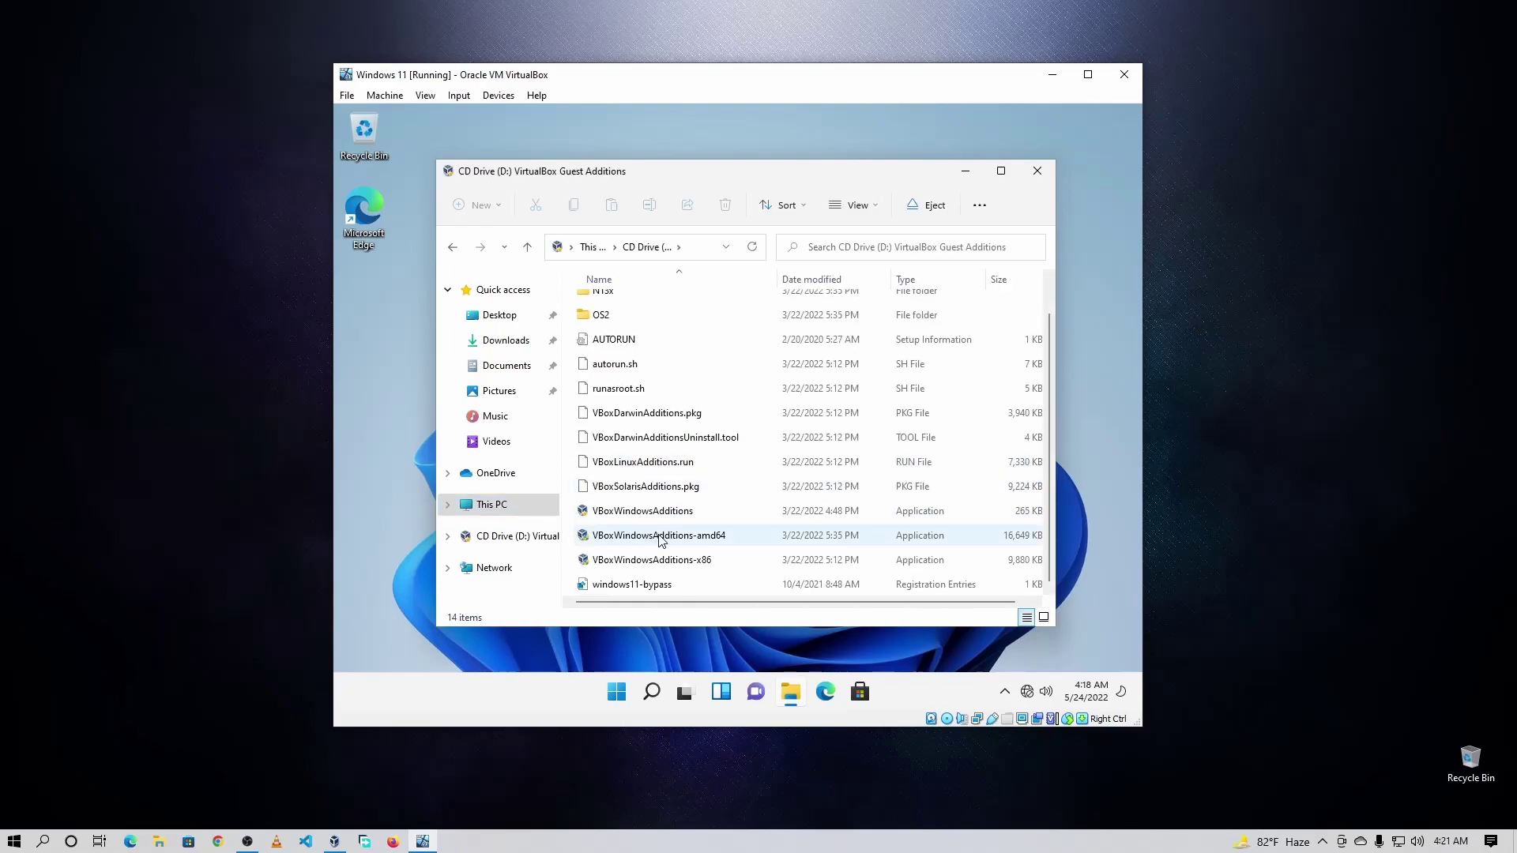
double_click(717, 538)
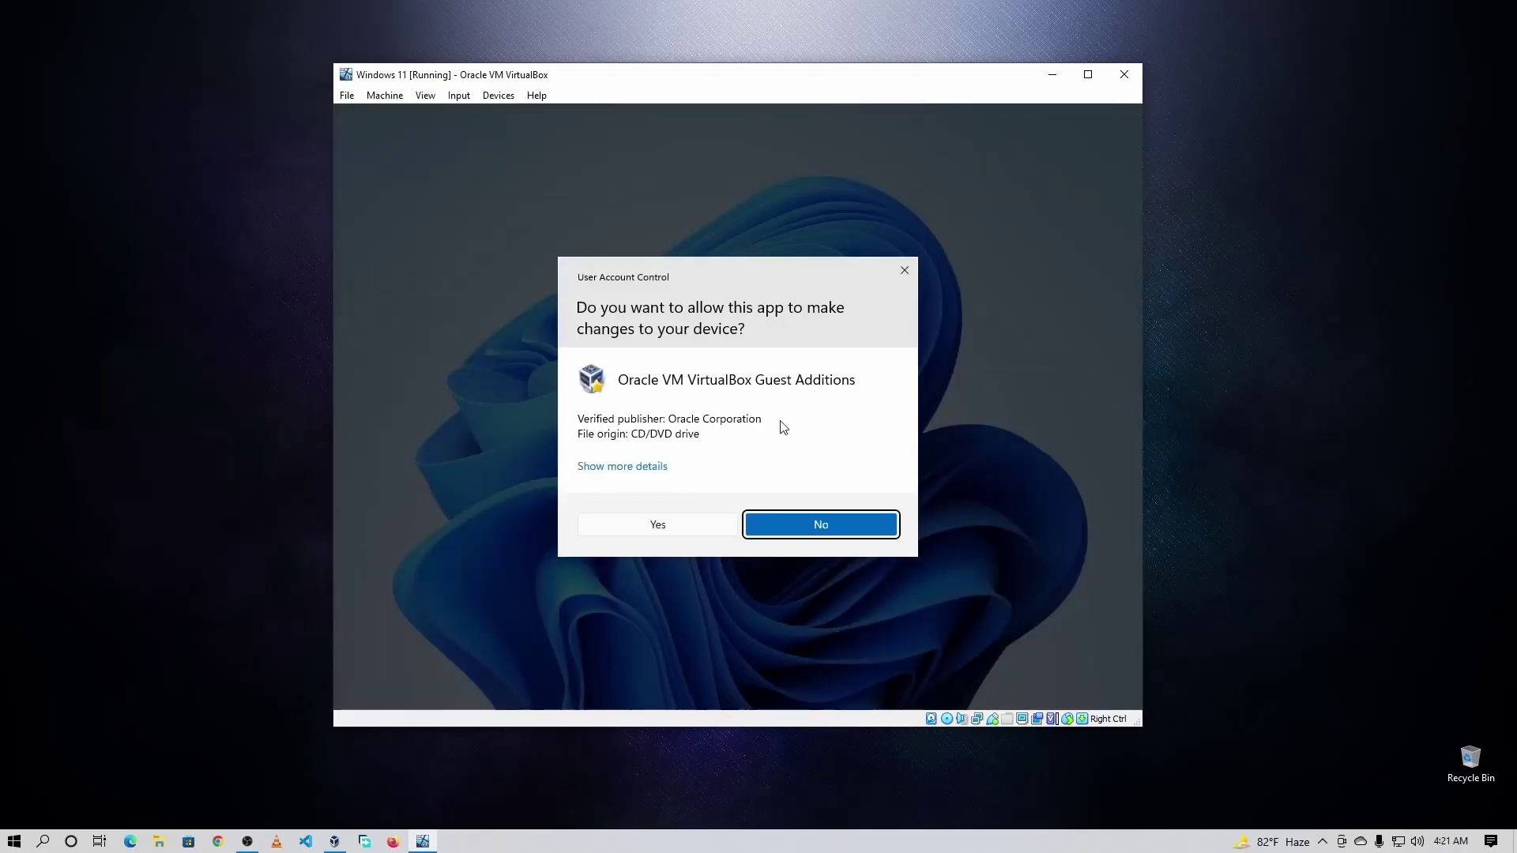
click(667, 528)
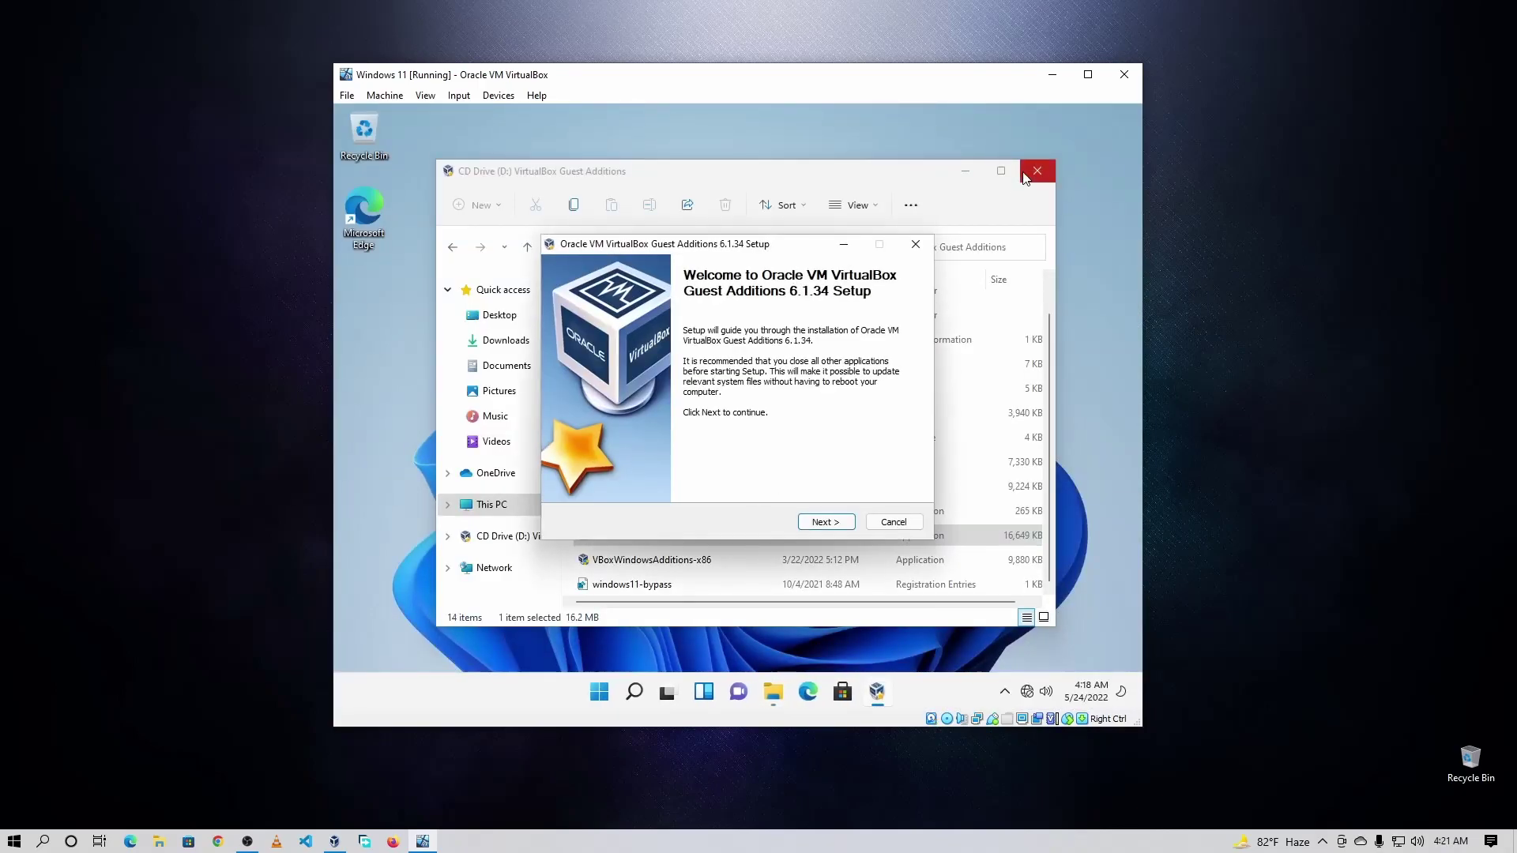
click(824, 523)
click(823, 524)
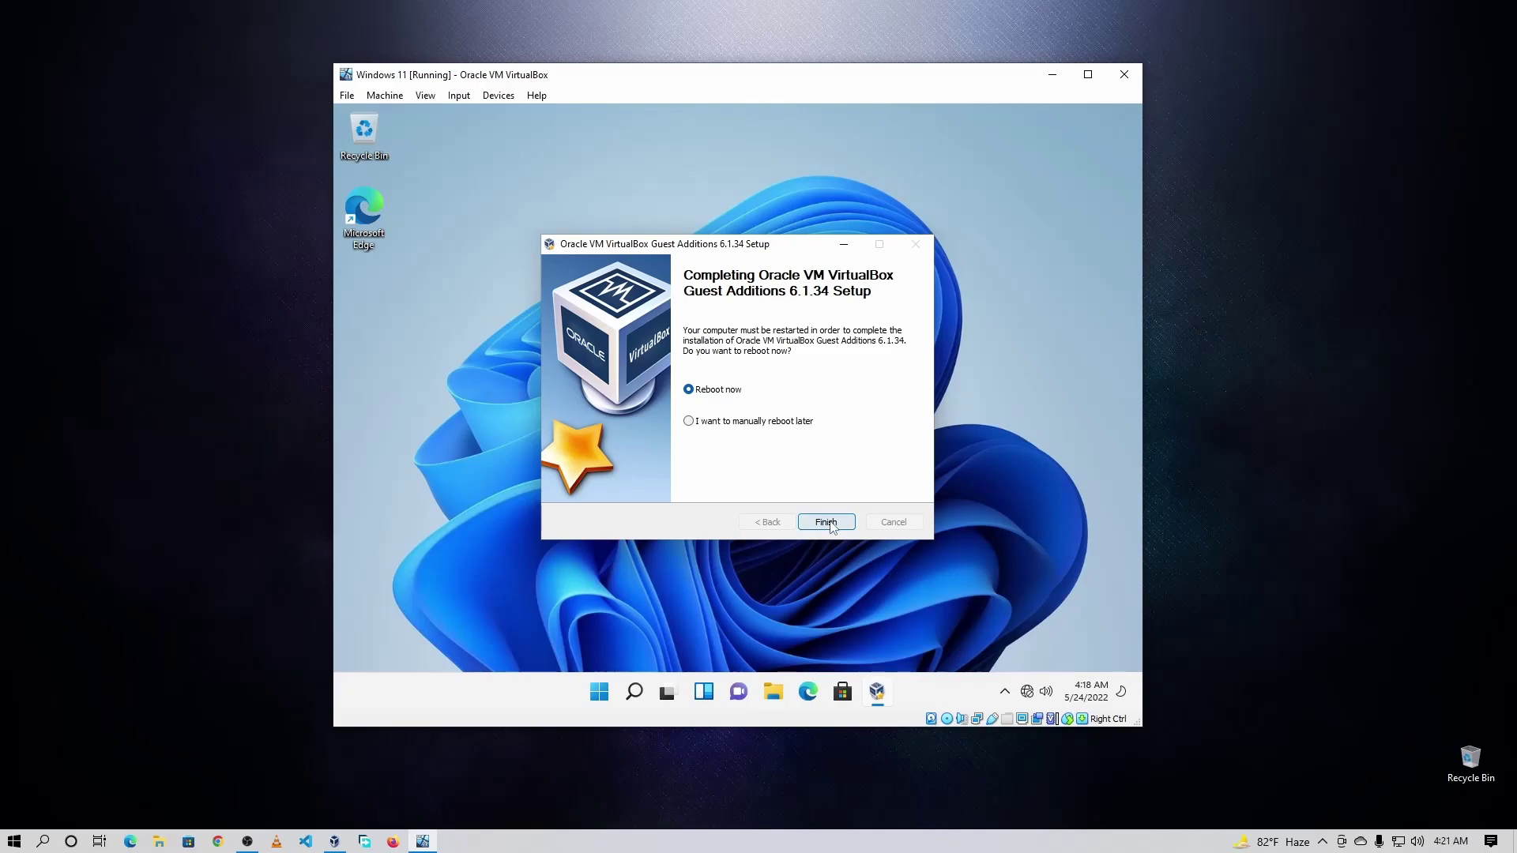
click(827, 522)
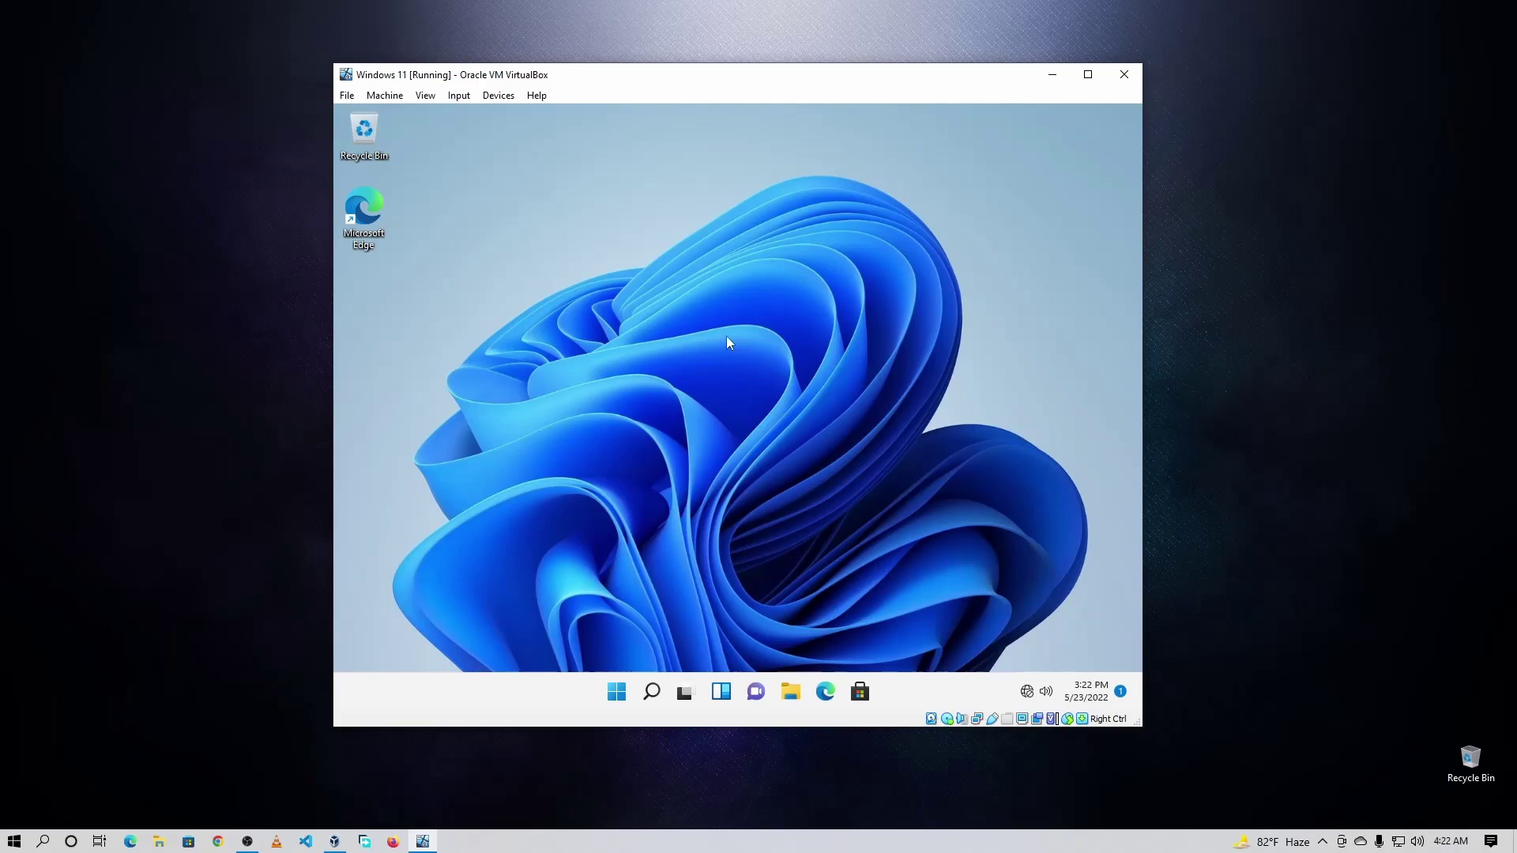
Step: Switch the Windows 11 virtual machine to full-screen mode
click(425, 94)
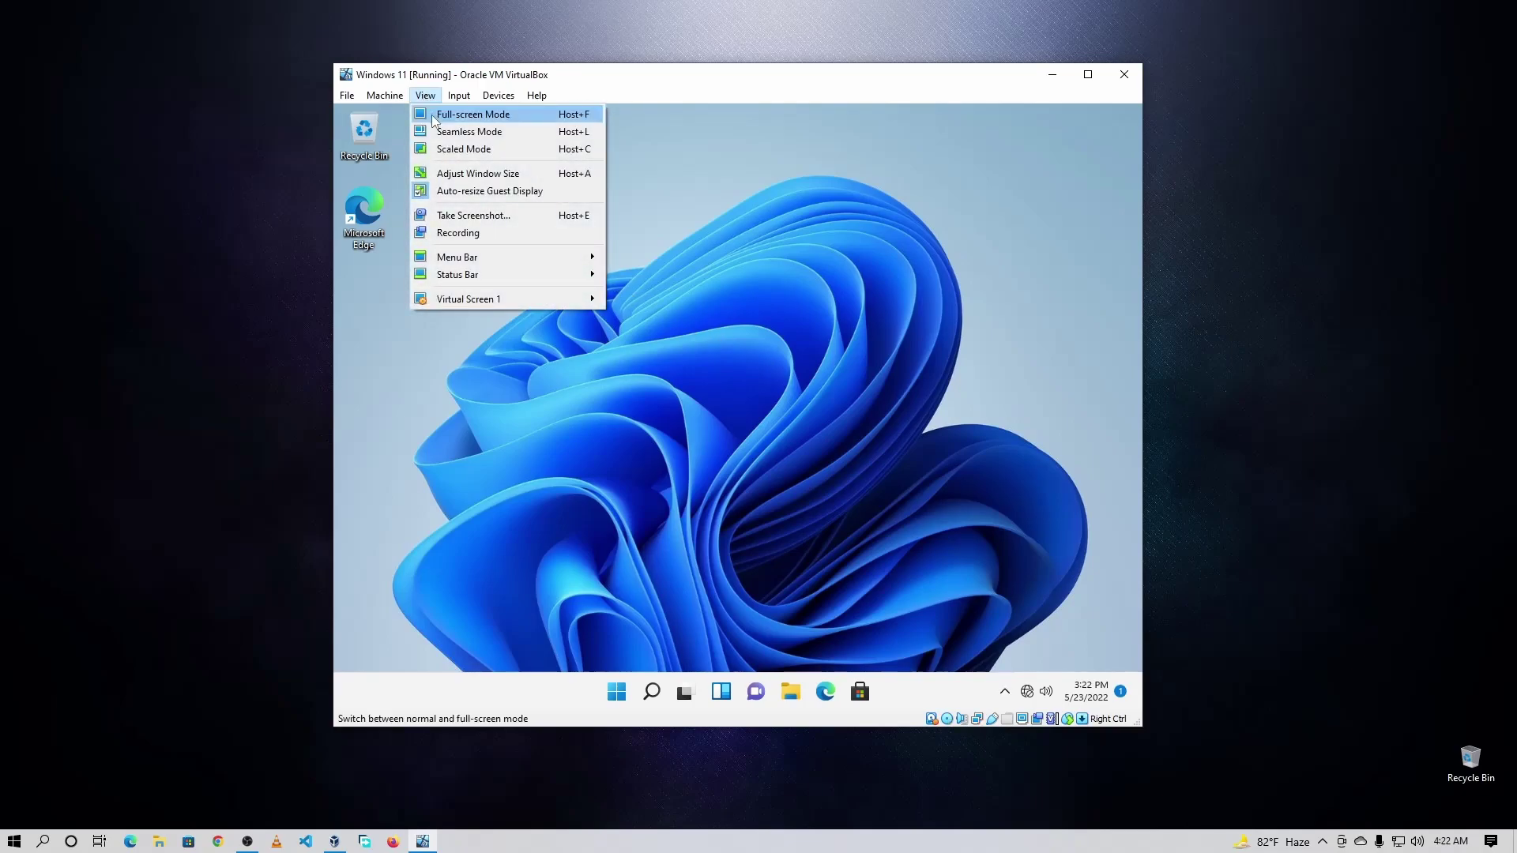
click(499, 116)
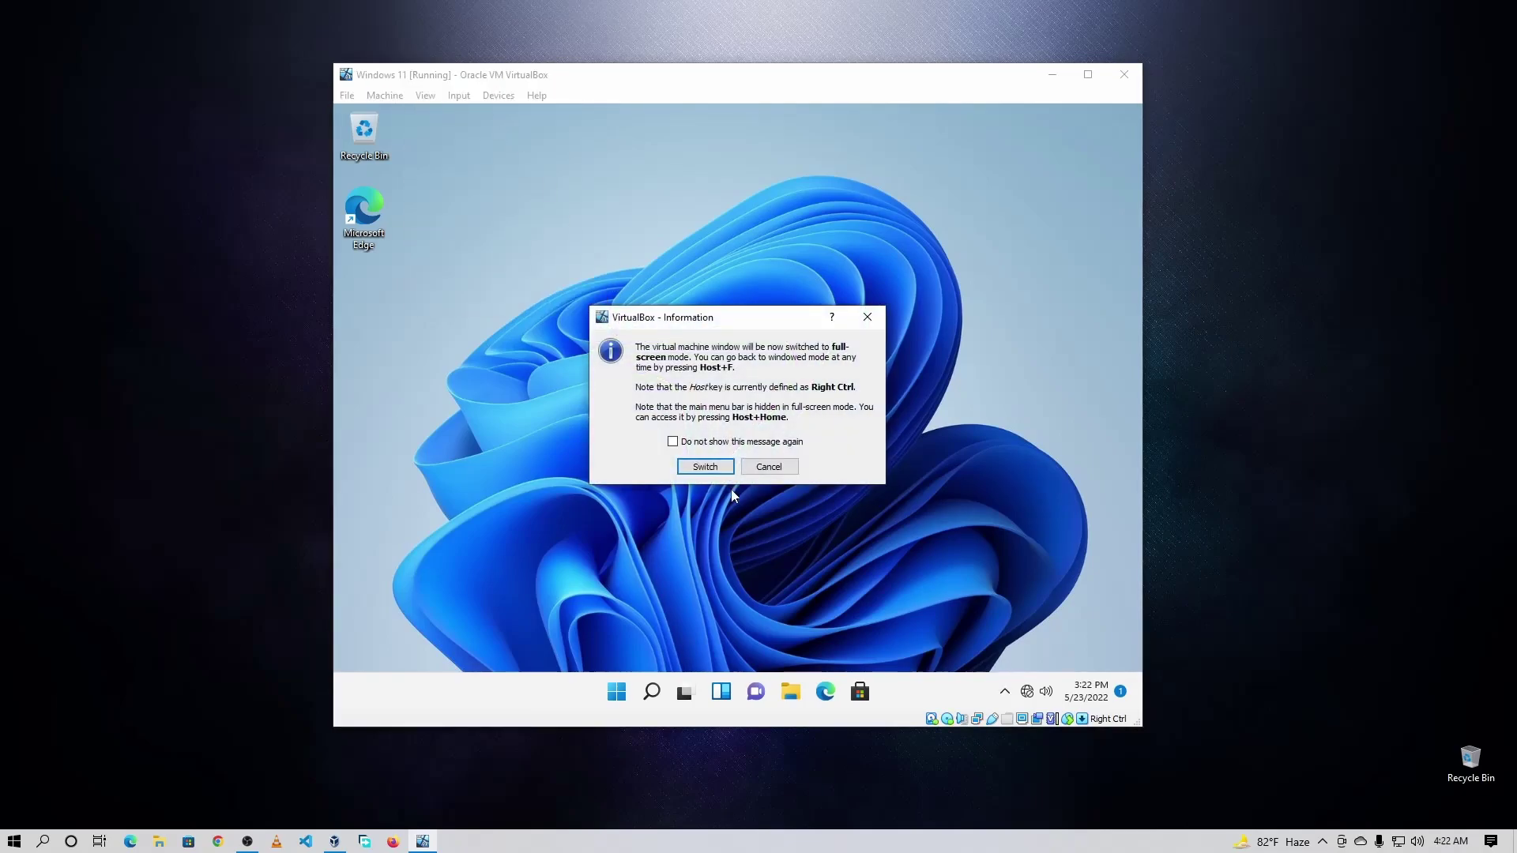
click(706, 467)
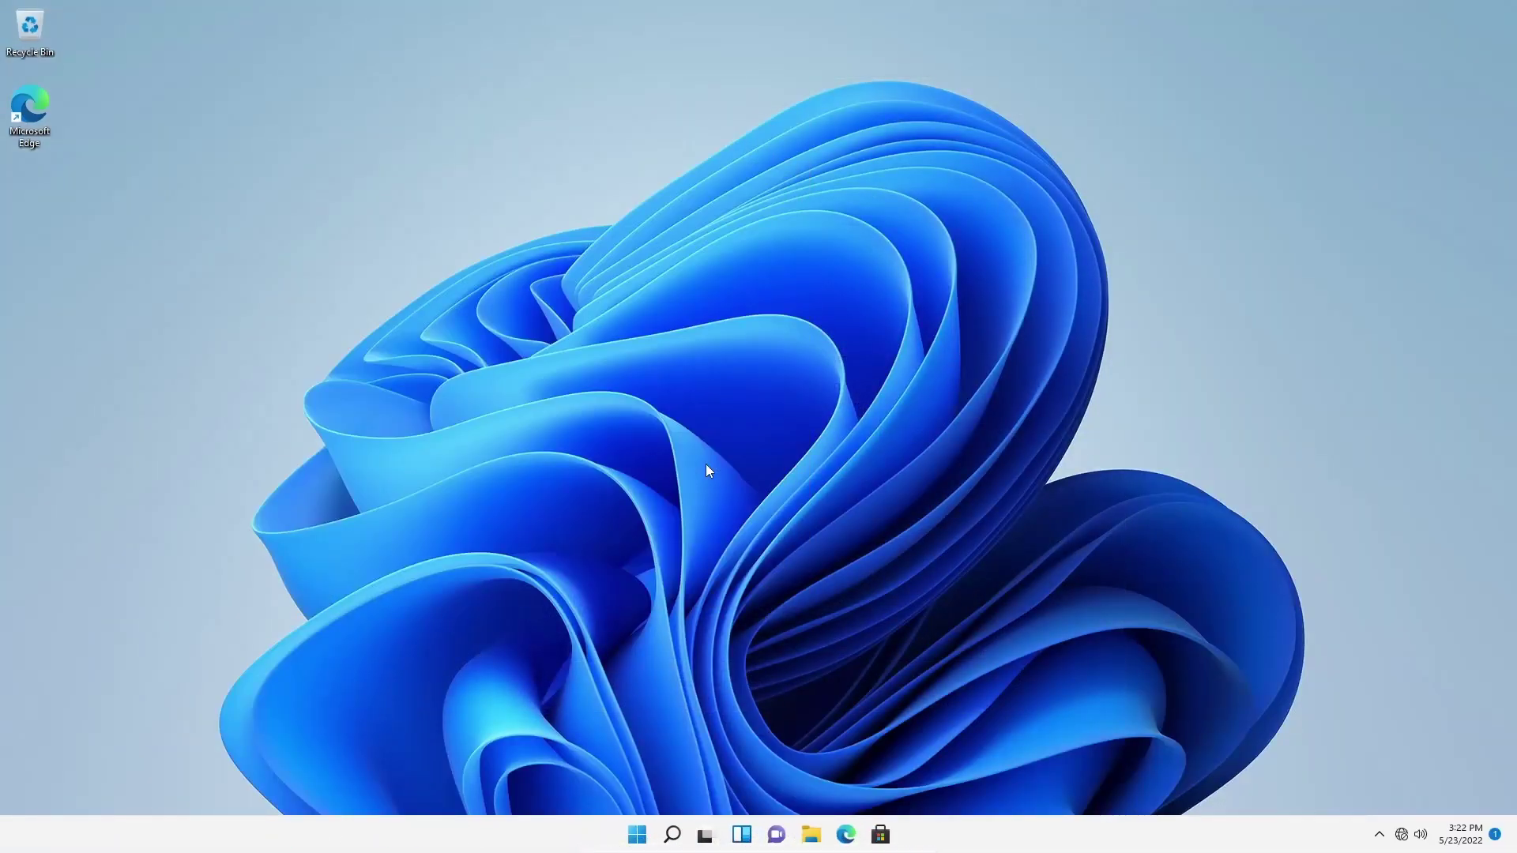
Step: View the Start menu and File Explorer of the Windows 11 guest in full-screen mode
click(640, 849)
click(343, 505)
click(811, 835)
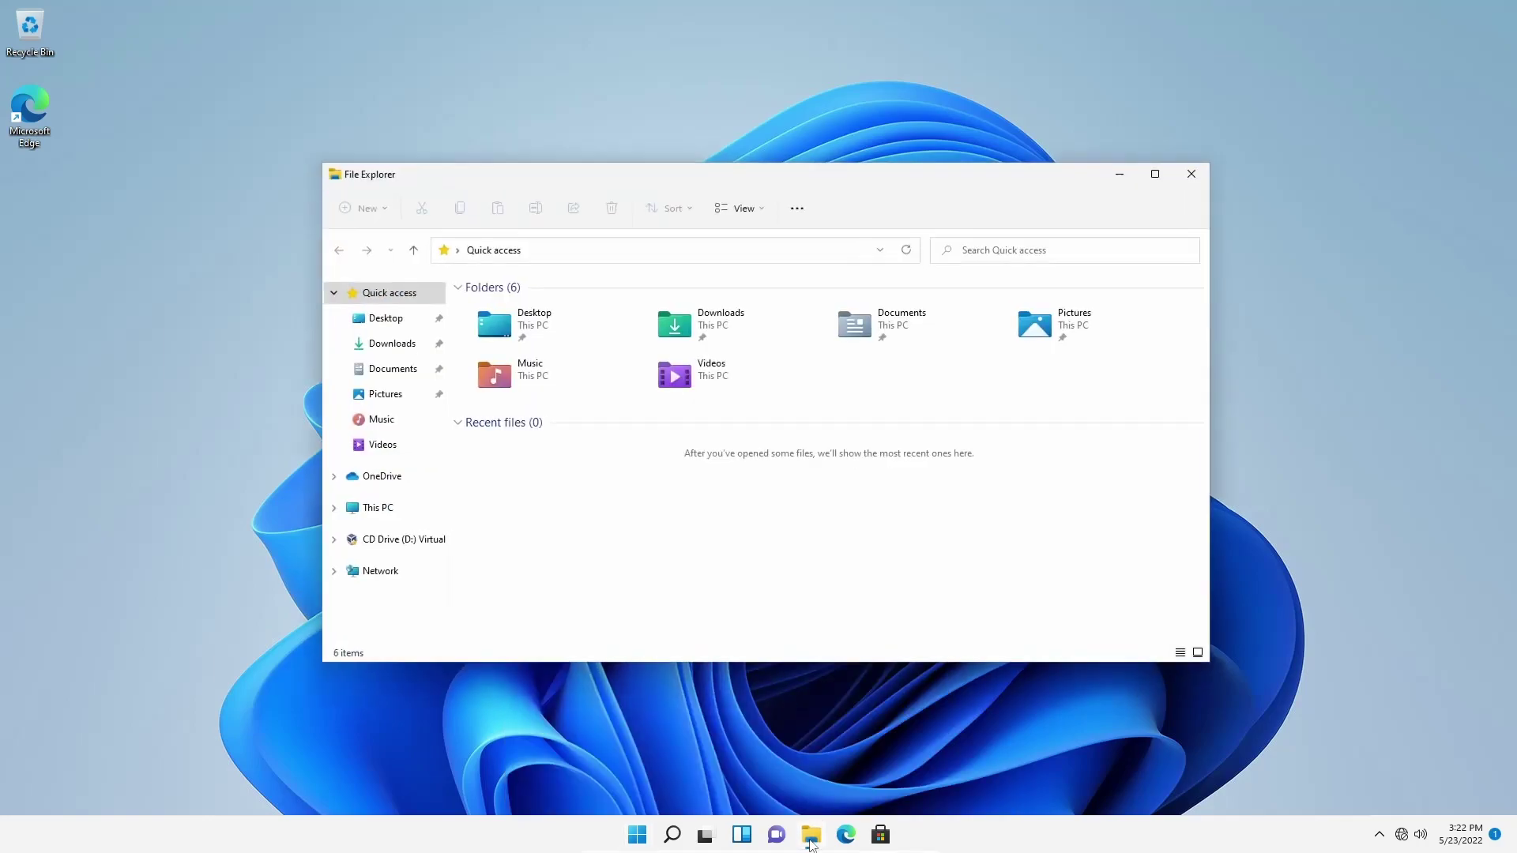
key(super+d)
click(638, 834)
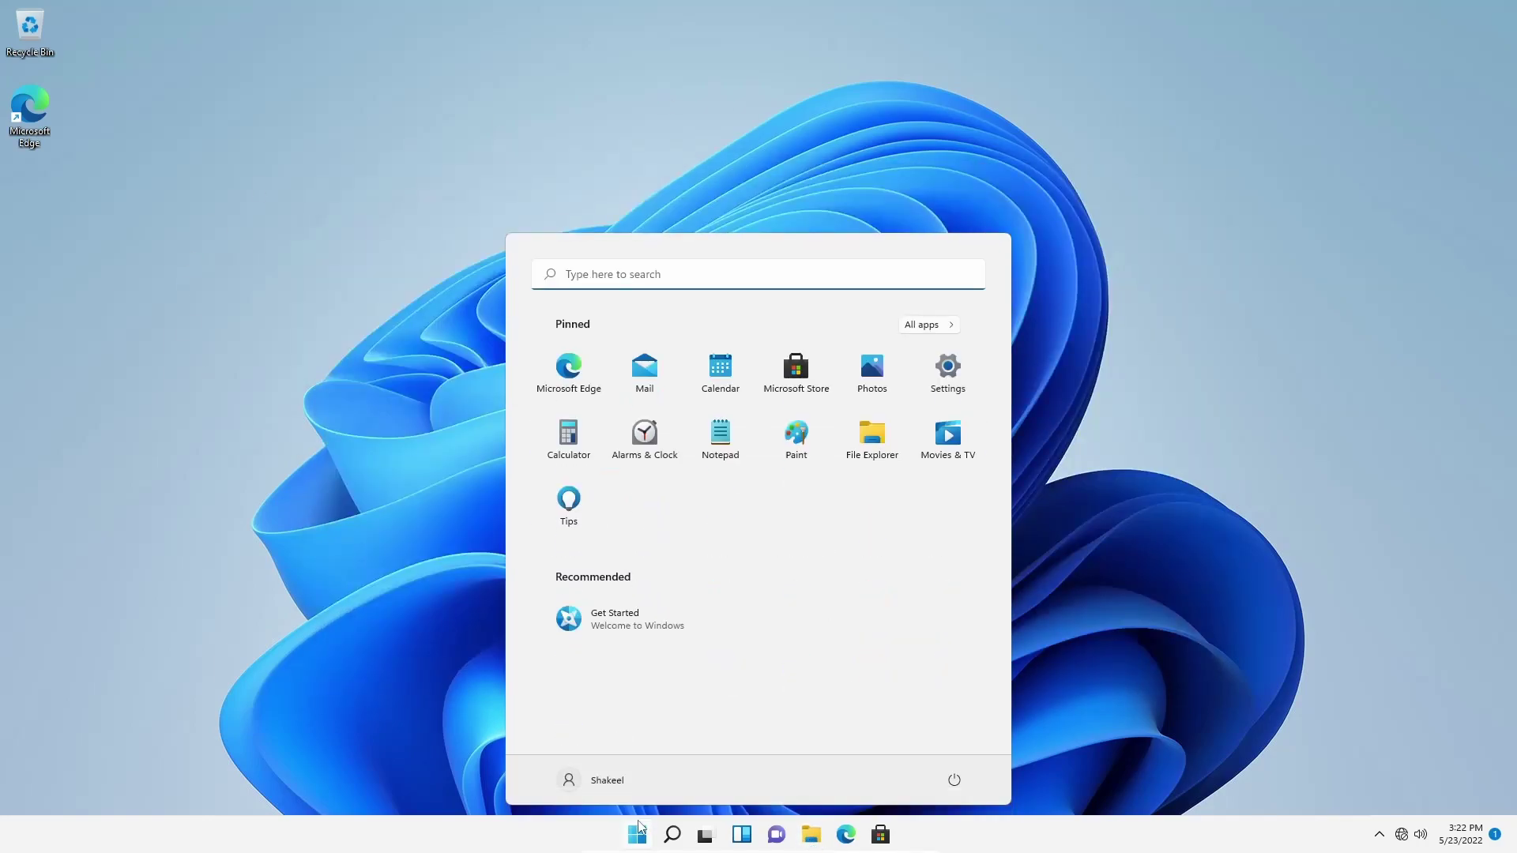